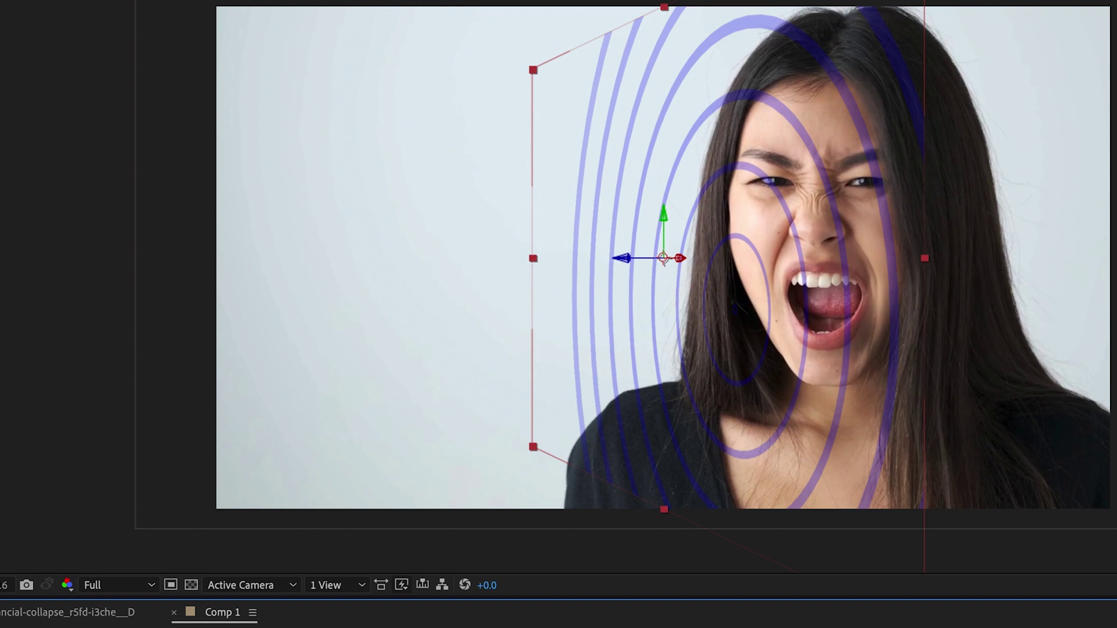
Shift the 3D ring layer along its Z axis so the smallest ring surrounds the woman's mouth.
drag(622, 258, 721, 249)
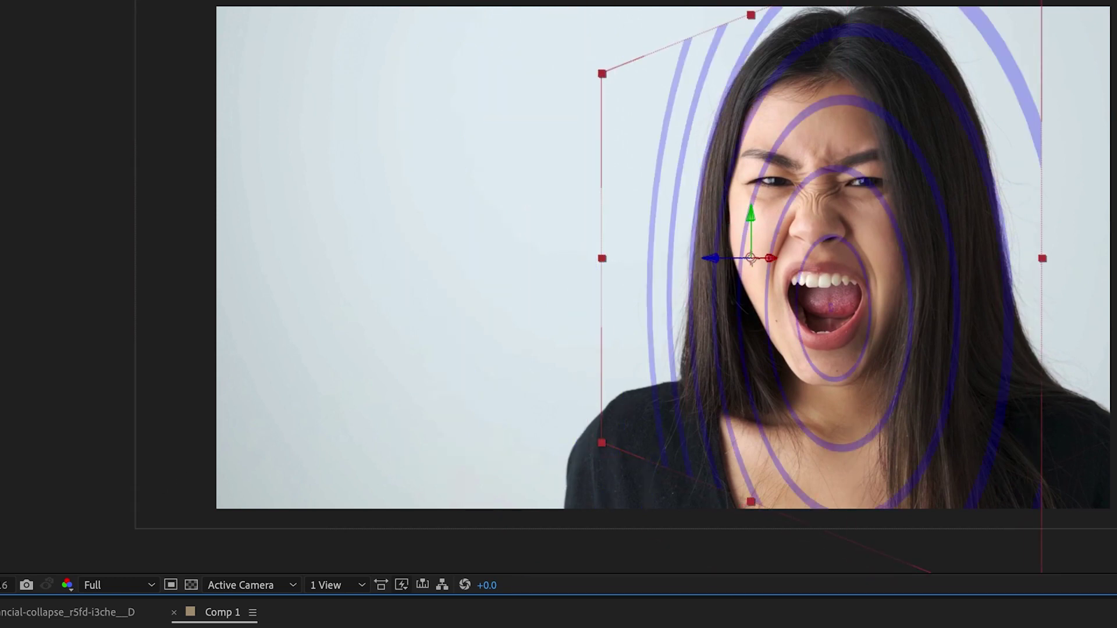
Create a new solid with a width and height of 1000.
key(super+y)
click(678, 361)
text(1000)
key(Tab)
text(1000)
key(Return)
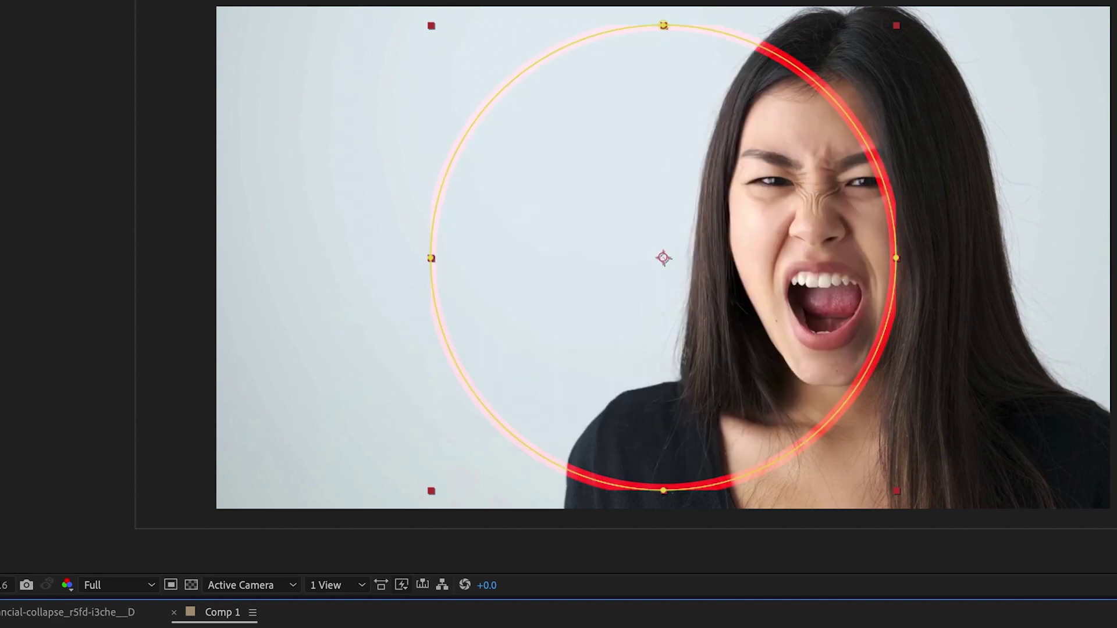
Scale down the circular mask path on the red-stroked solid and recentre it.
double_click(765, 46)
drag(891, 29, 812, 110)
drag(646, 301, 682, 266)
drag(682, 264, 682, 261)
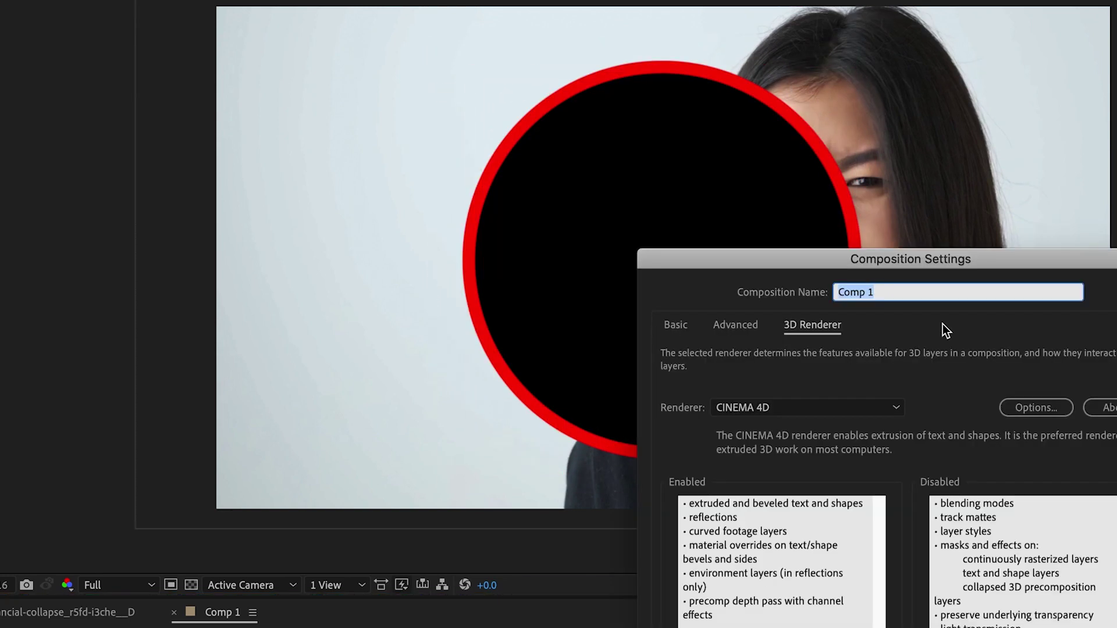
Open the choice of 3D renderers in the settings of Comp 1.
click(777, 409)
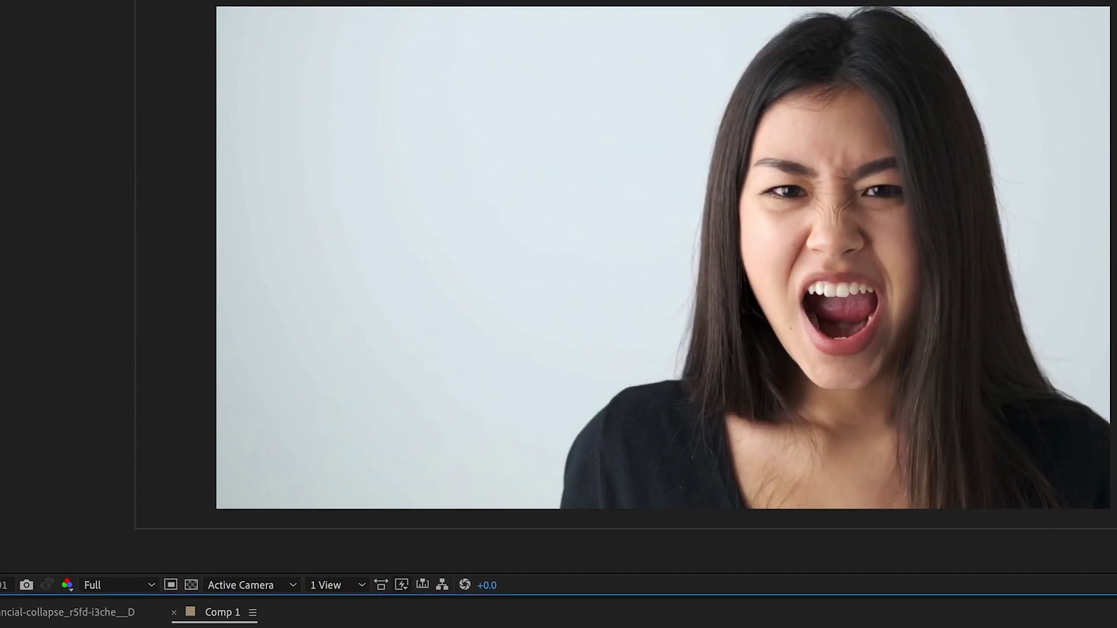
key(space)
drag(636, 260, 550, 266)
key(ctrl+z)
key(space)
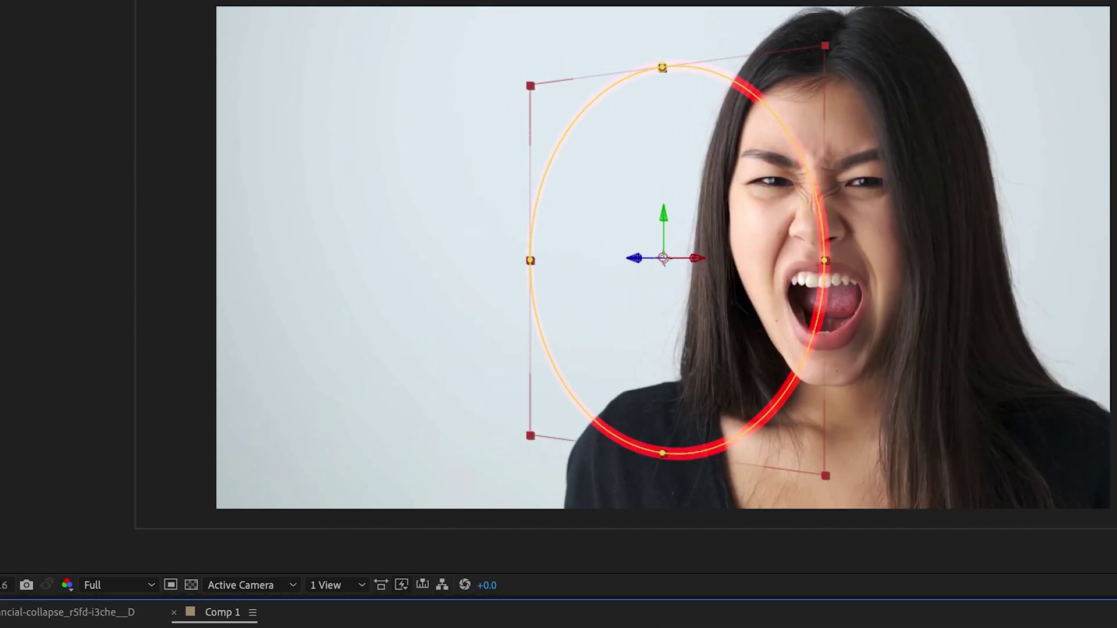
Animate the 3D ring moving away along its Z axis until it is outside the frame, and preview the motion.
drag(636, 259, 1, 265)
click(558, 626)
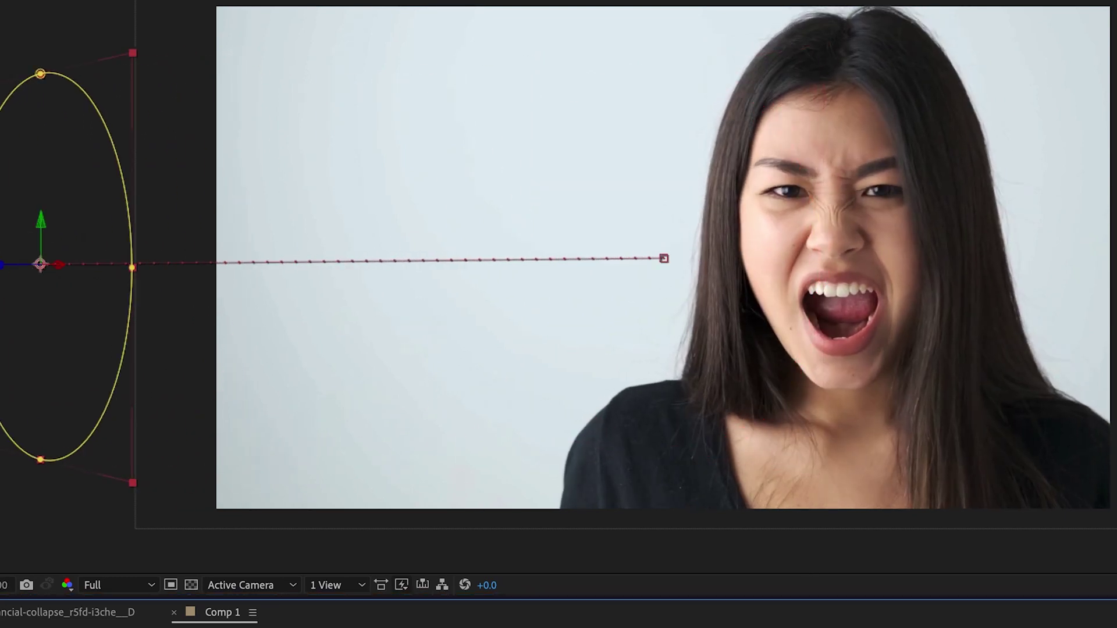
key(space)
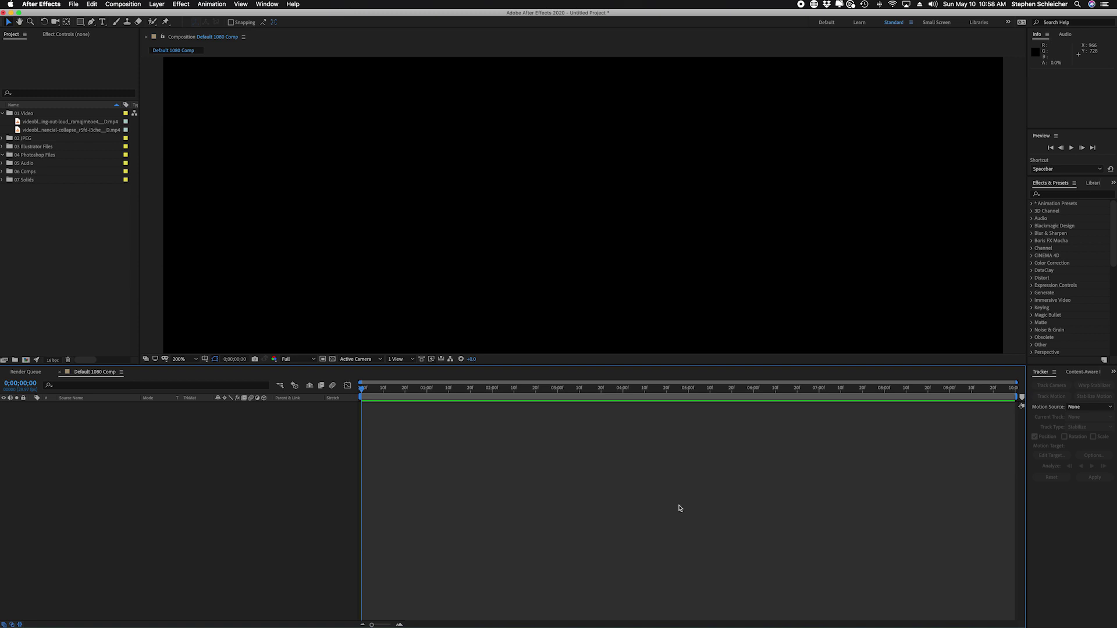
Open the screaming-woman and financial-collapse clips from the 01 Video folder in the Footage viewer and play the second one.
double_click(44, 123)
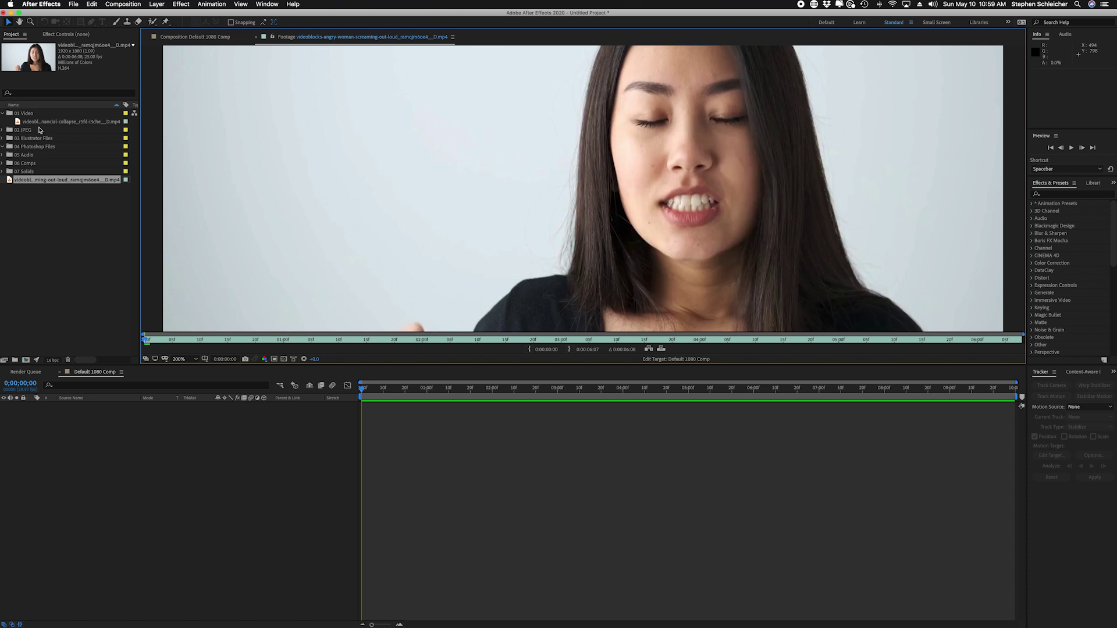
double_click(39, 123)
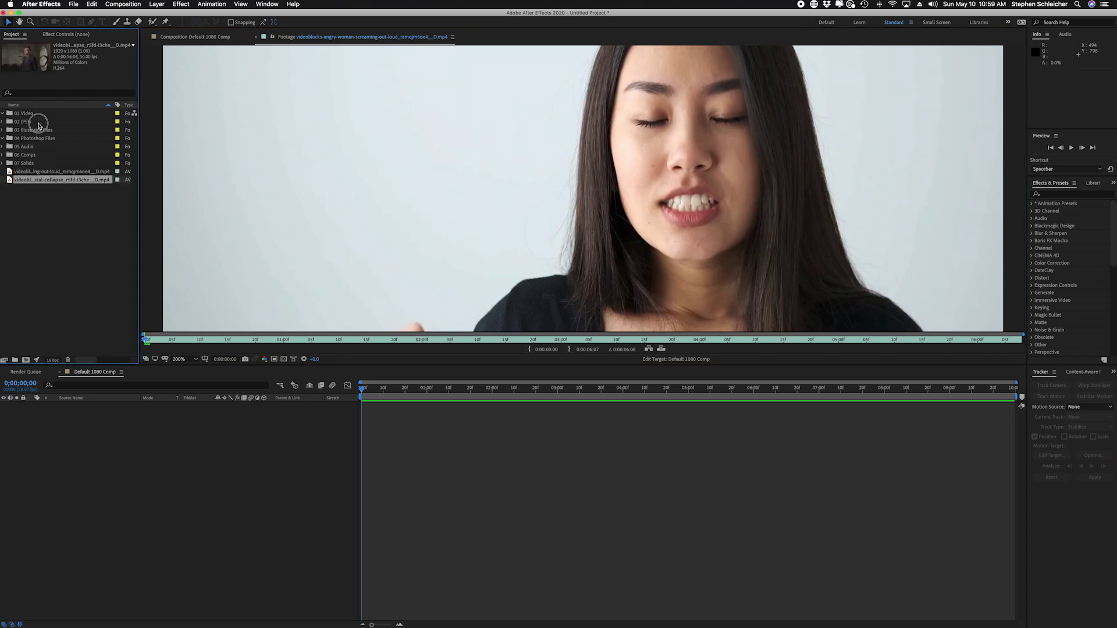
key(comma)
key(period)
key(comma)
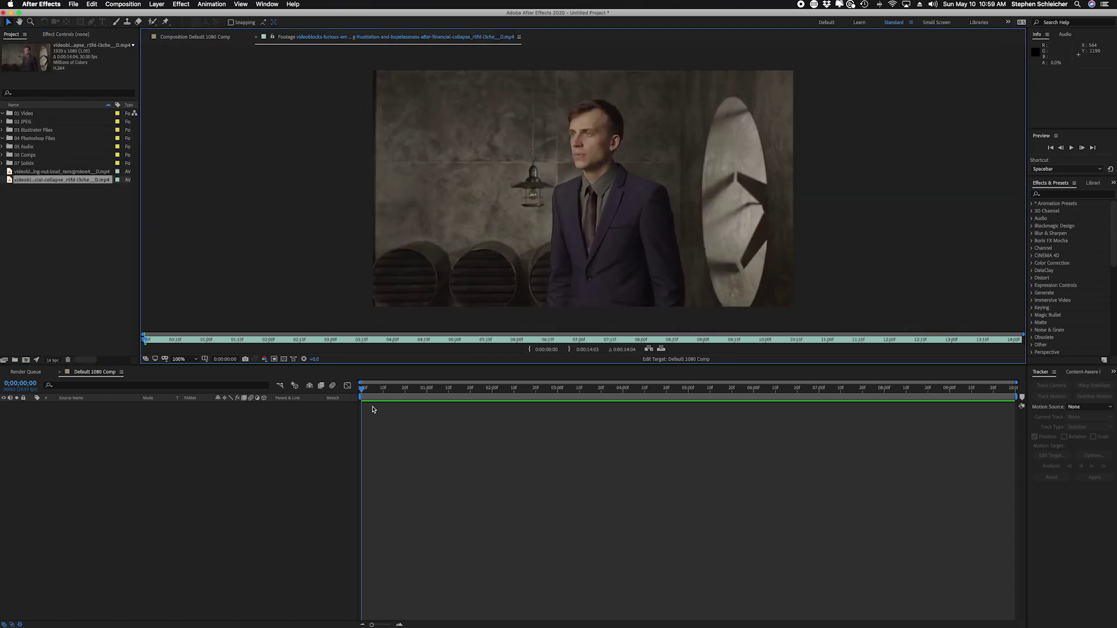
key(space)
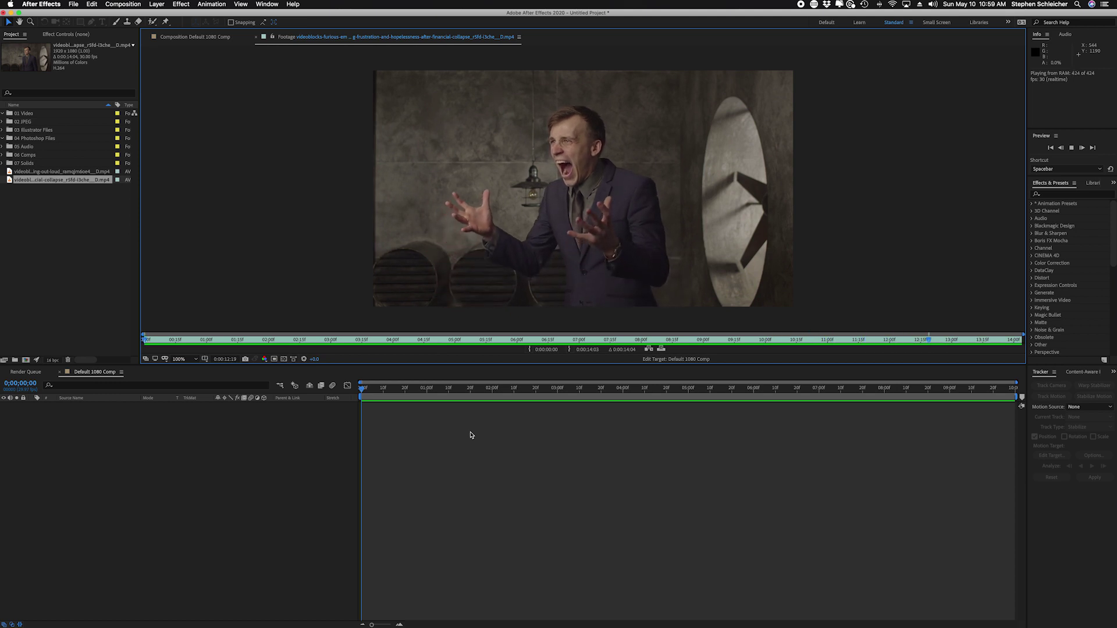
Add the financial-collapse clip to Default 1080 Comp as a layer.
click(8, 181)
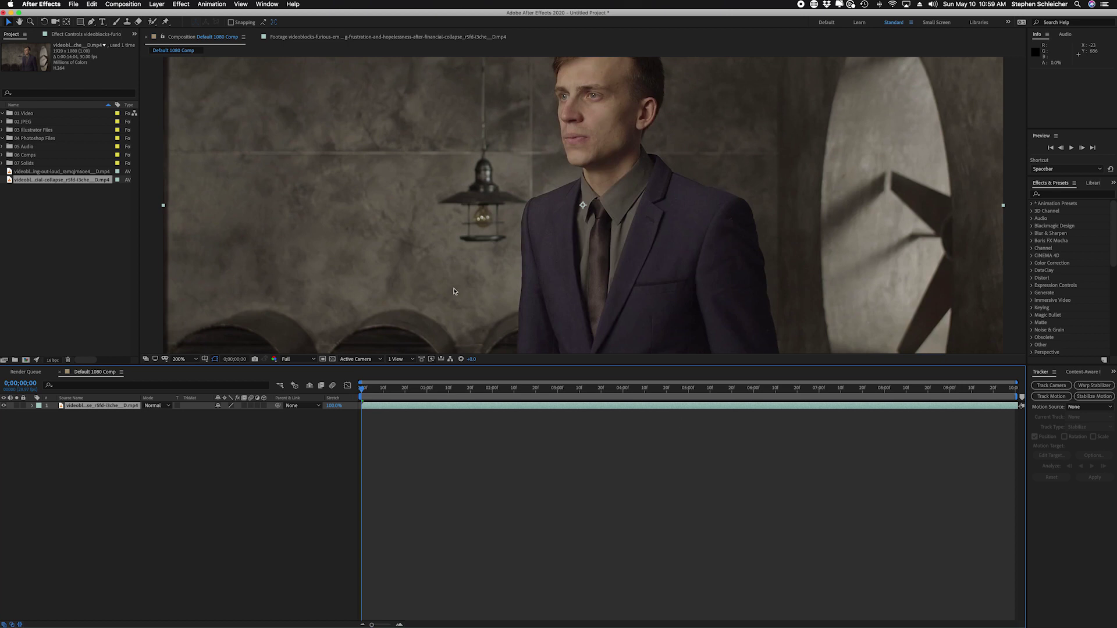
key(comma)
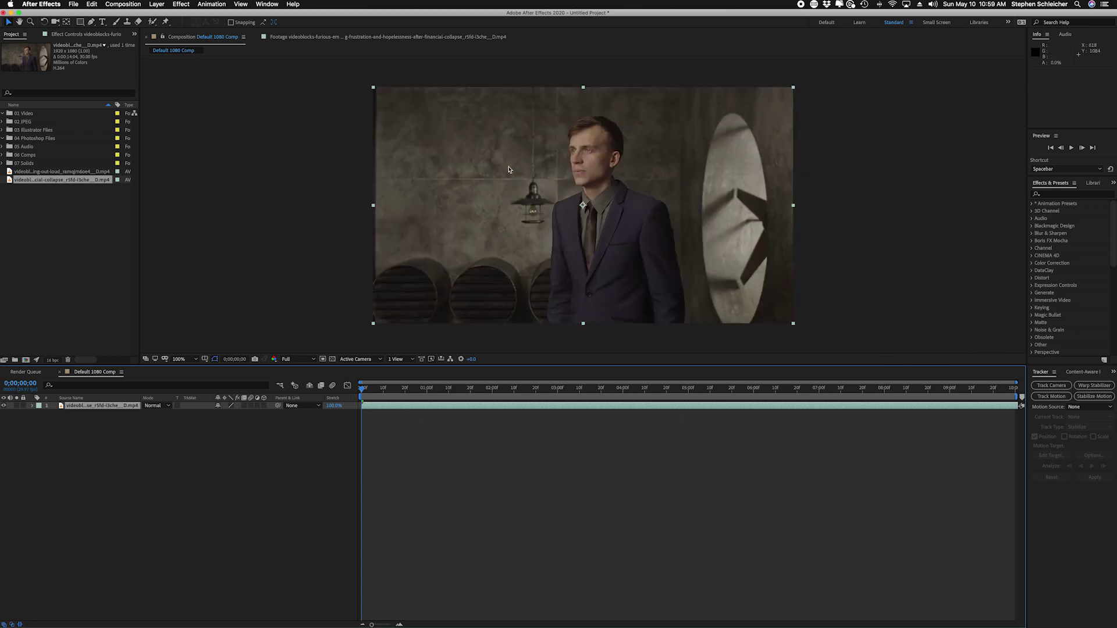
Time-stretch the clip layer with a stretch factor of 40%, holding the layer in-point, and preview the faster playback.
right_click(112, 408)
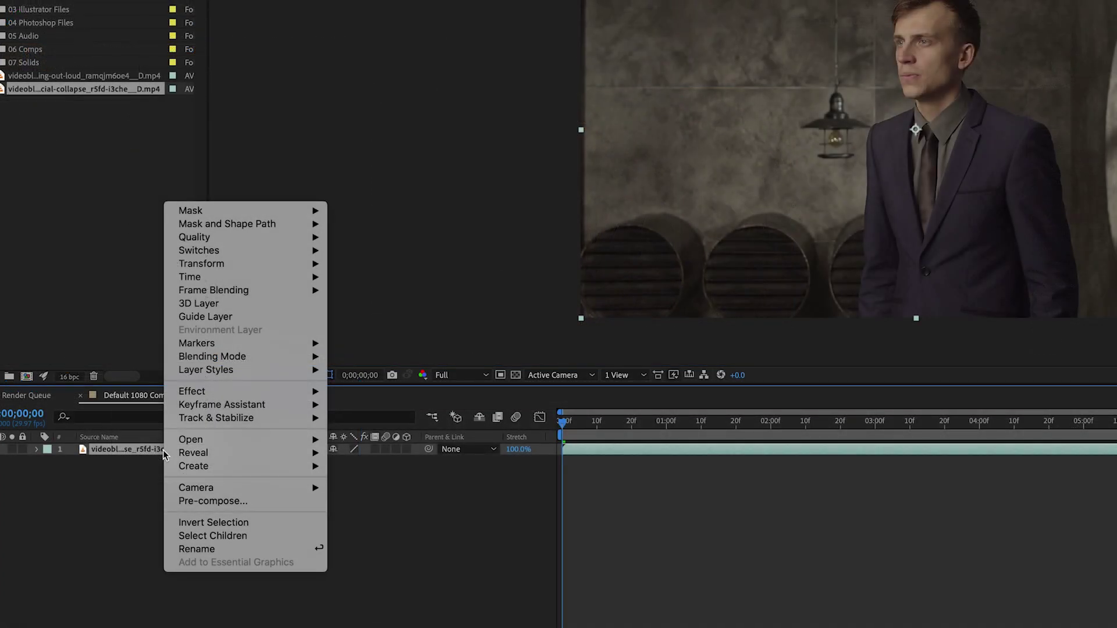
mouse_move(221, 278)
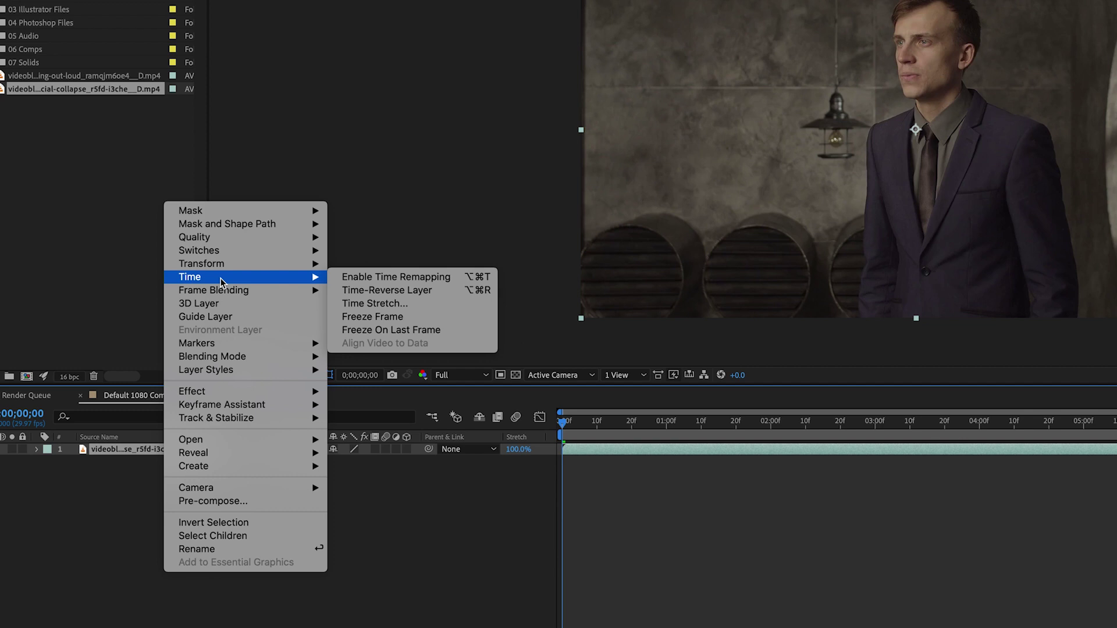
click(374, 303)
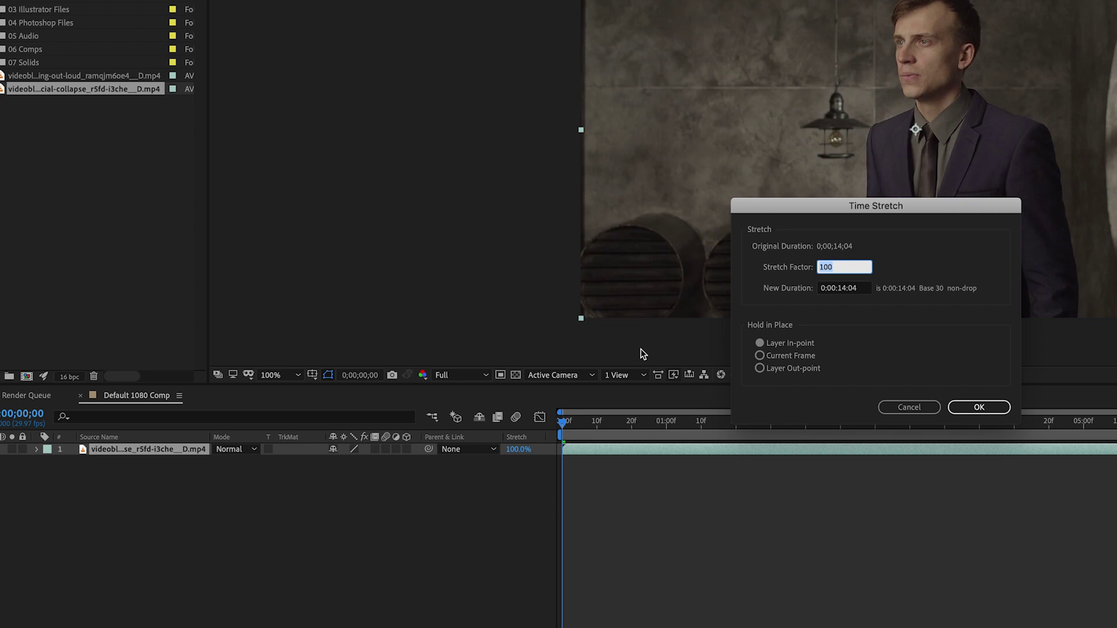
text(40)
key(Tab)
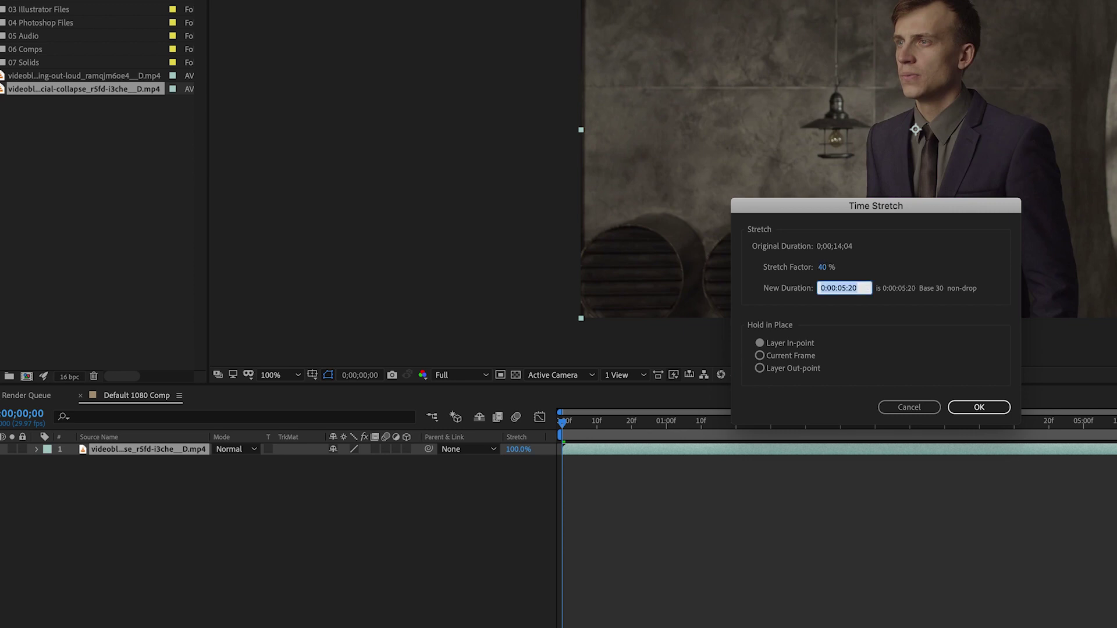
click(968, 408)
key(space)
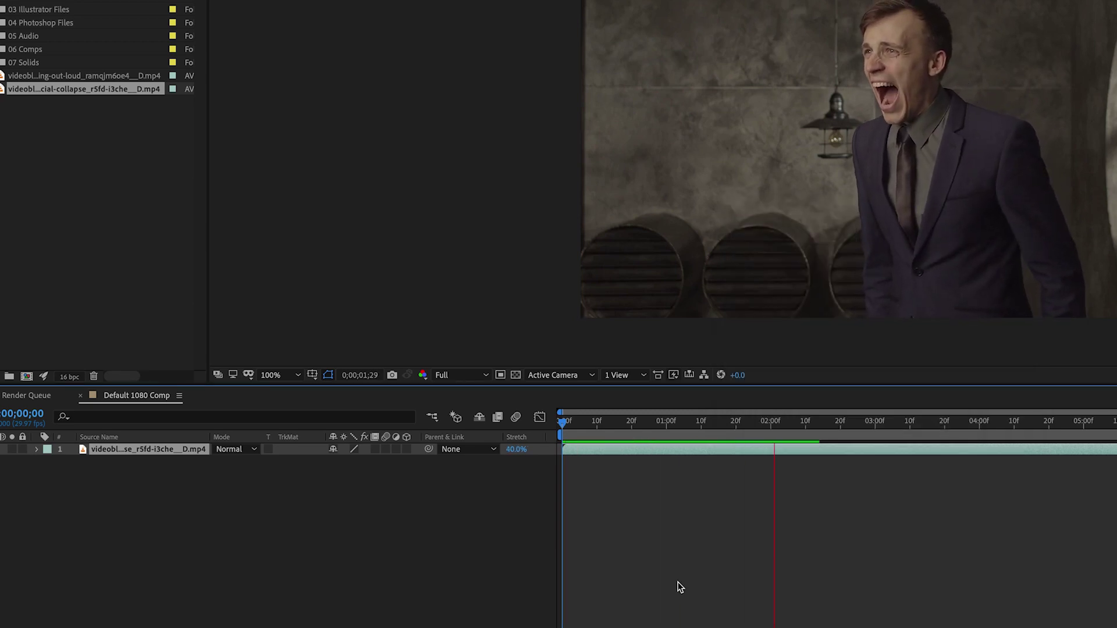
key(space)
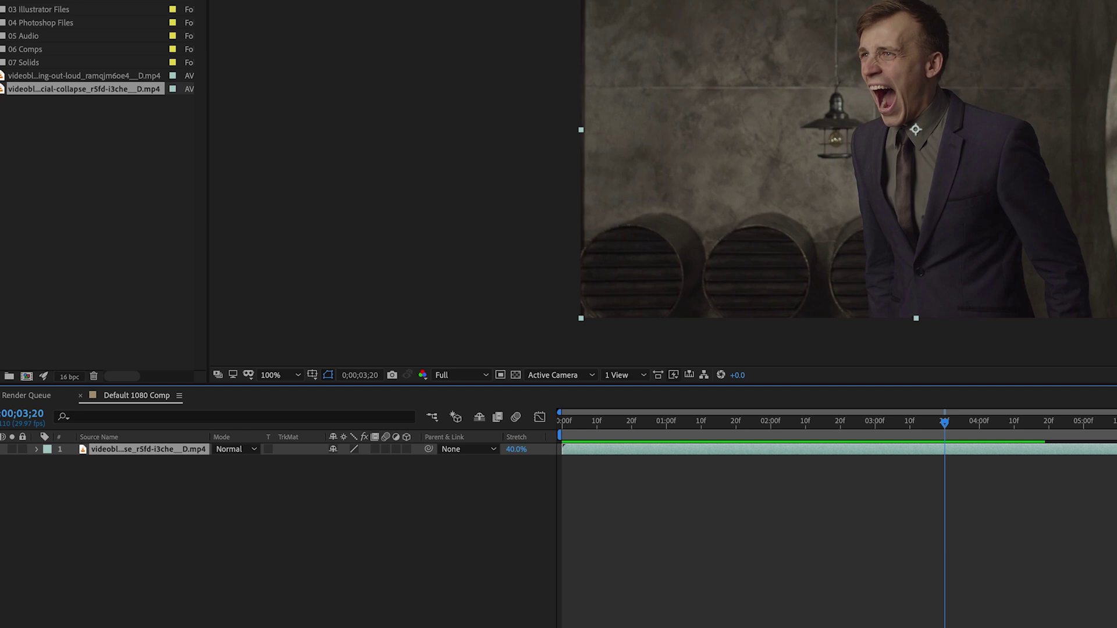
Trim the composition to its work area and return the playhead to the first frame.
right_click(1095, 436)
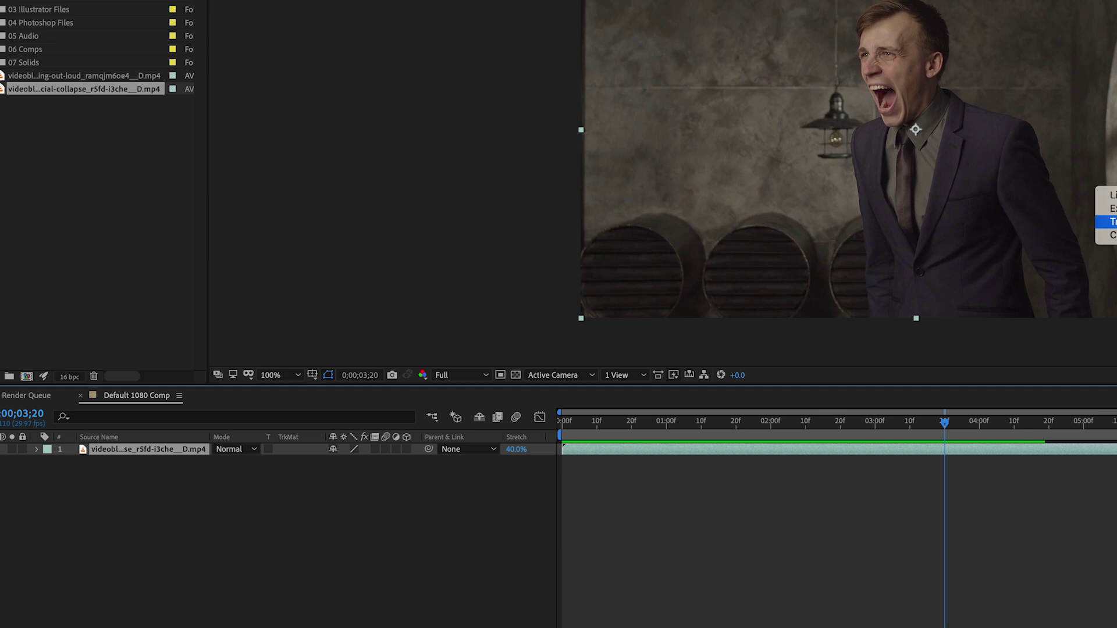
click(1109, 222)
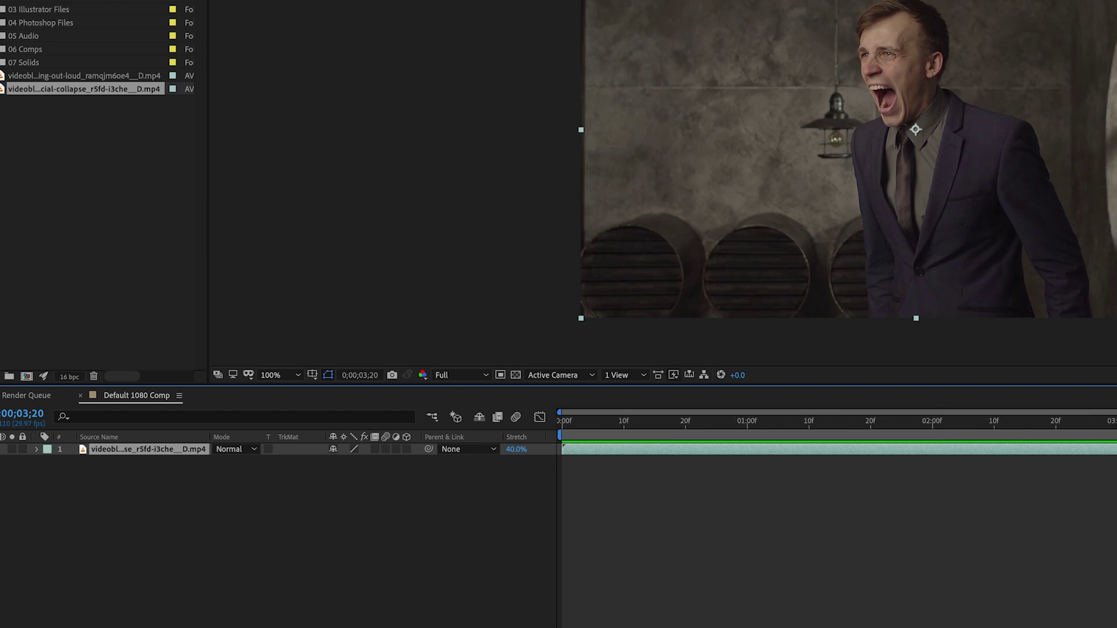
drag(1116, 422, 548, 453)
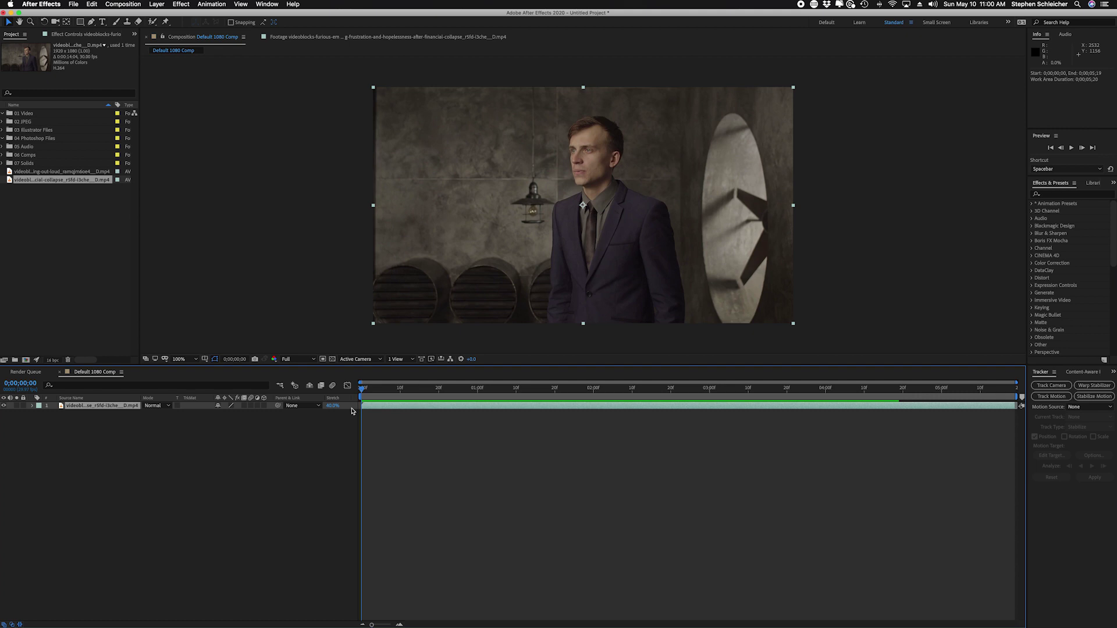
Create a black 1920 × 1080 px solid named "Particle Scream".
click(159, 5)
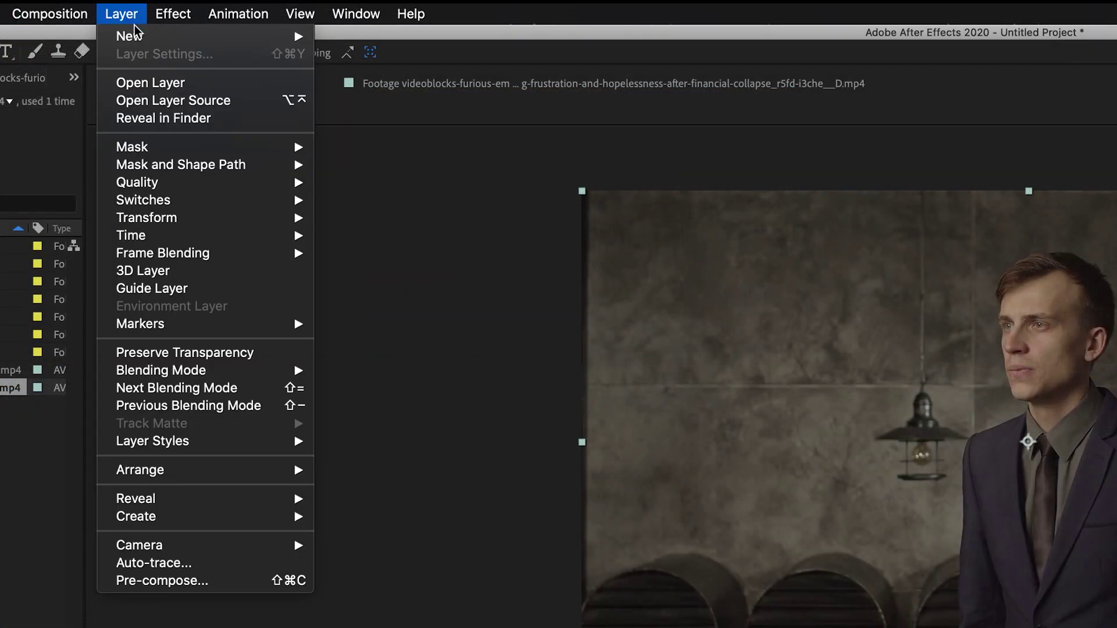
mouse_move(137, 37)
click(400, 64)
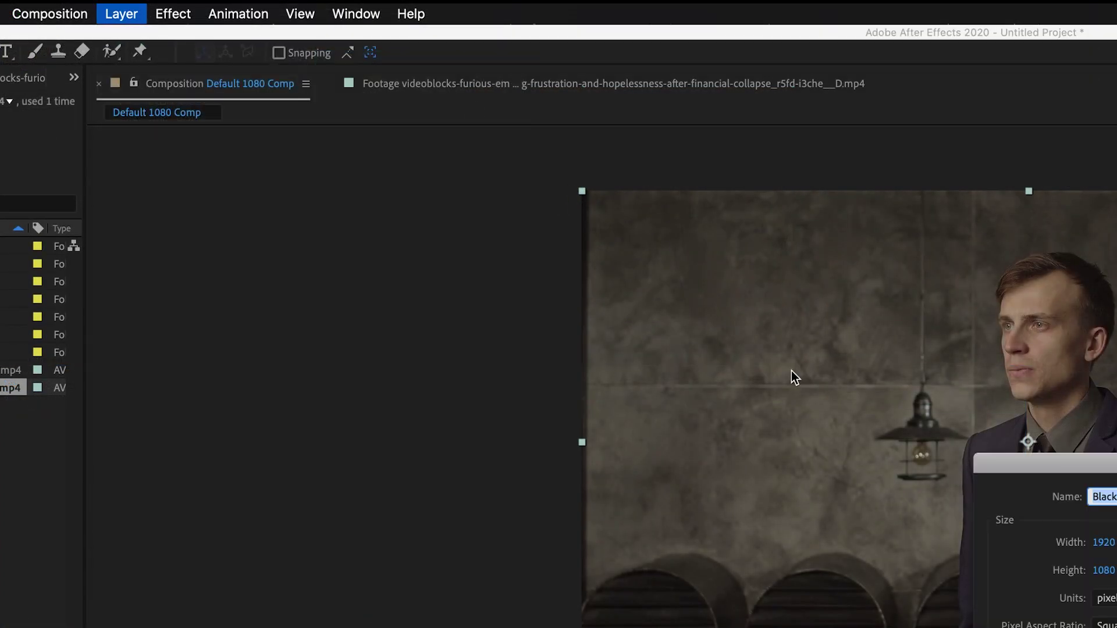
text(Pa)
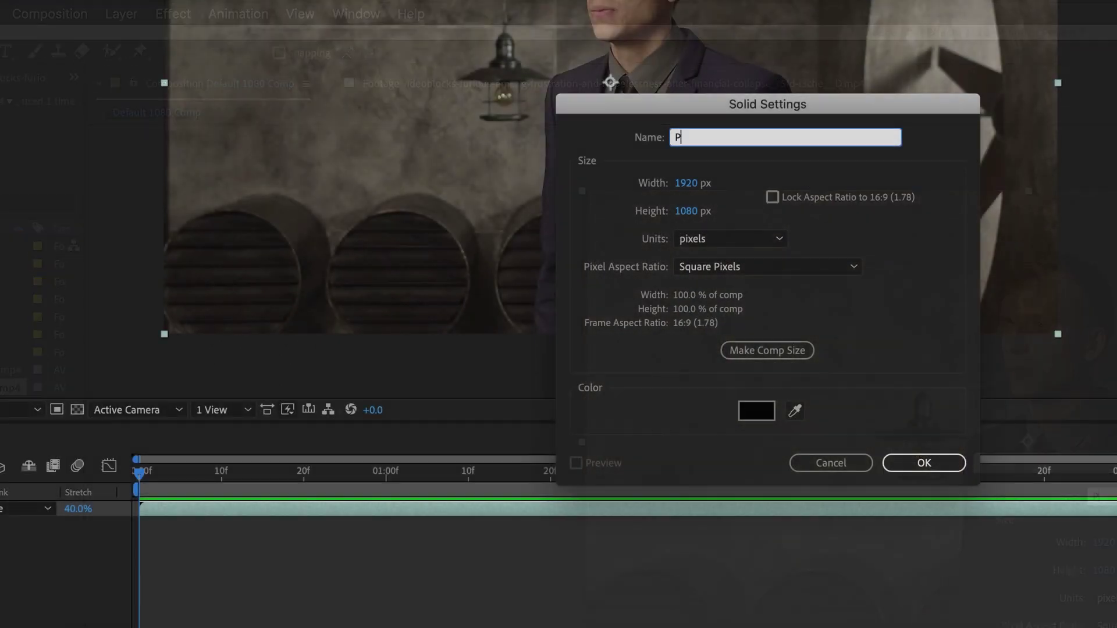
text(rticle Scream)
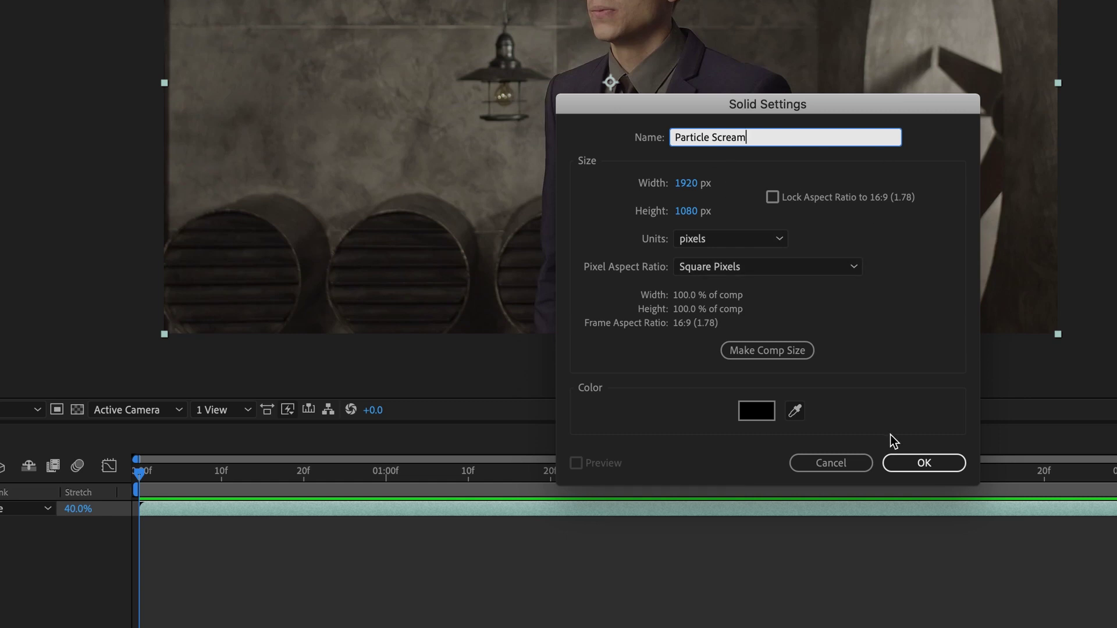
click(905, 459)
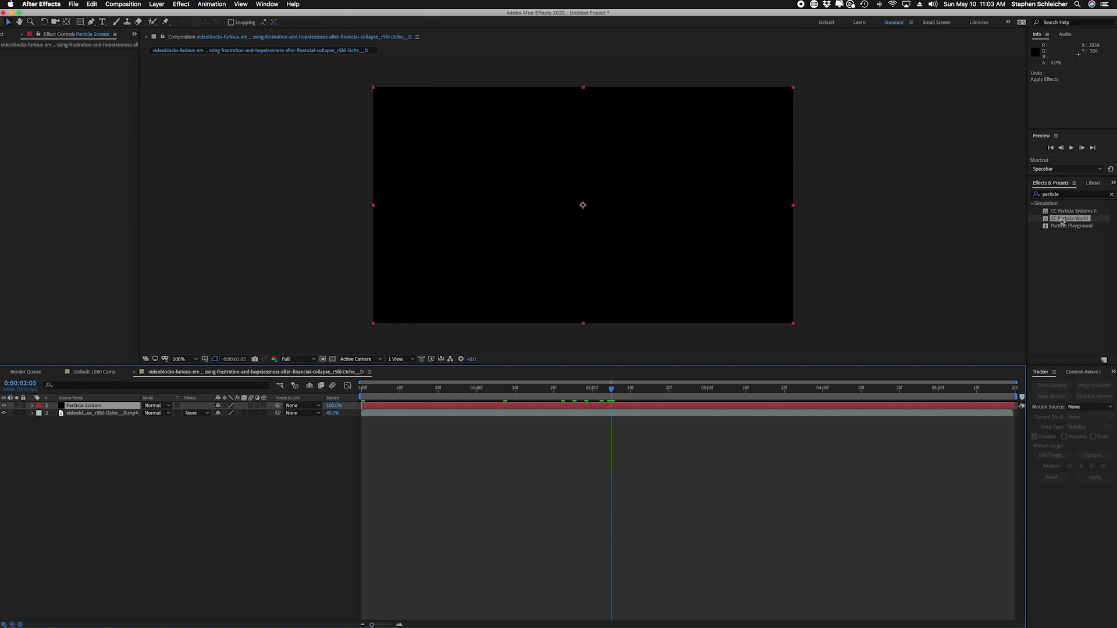
Search the effects for "particle", apply CC Particle World to the Particle Scream solid, and scrub back to 0;00;01;25.
click(1062, 195)
text(particle)
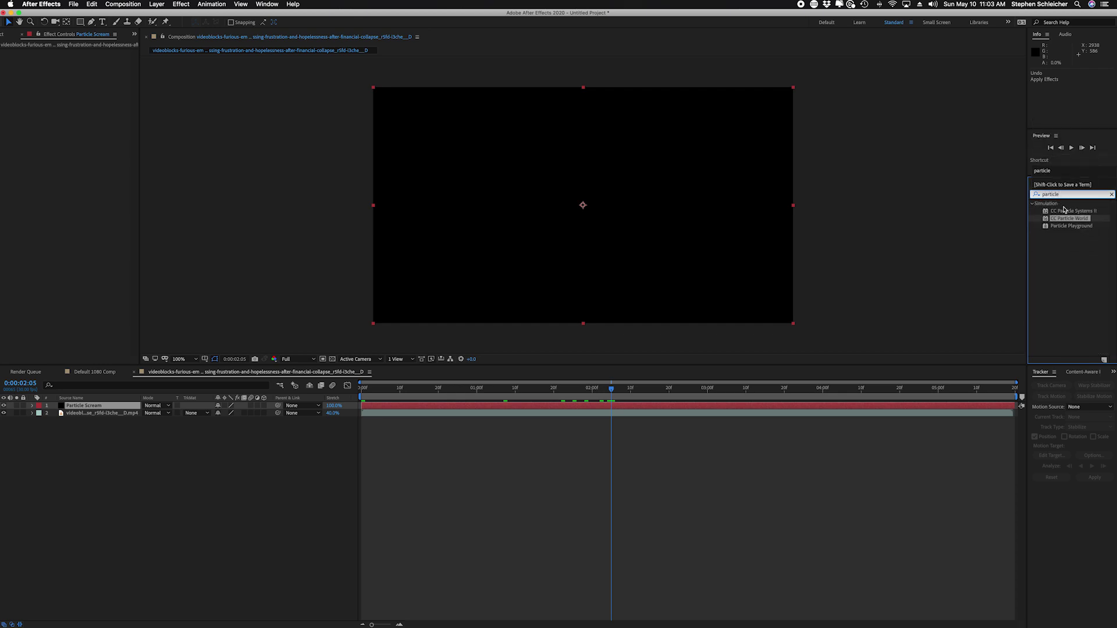
drag(1052, 218, 539, 225)
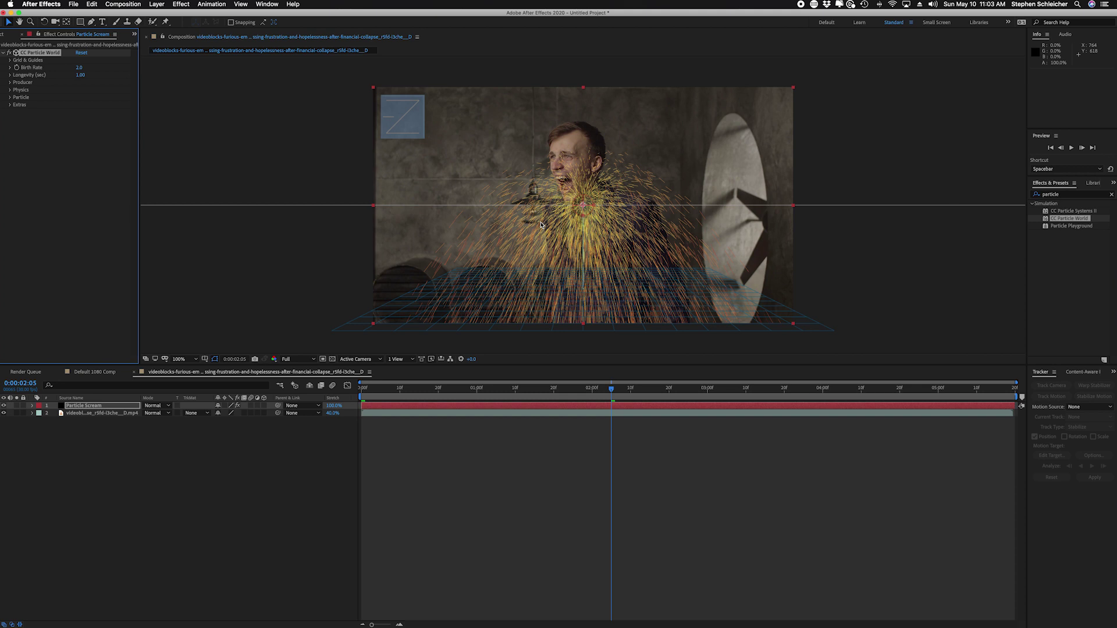
drag(612, 388, 574, 390)
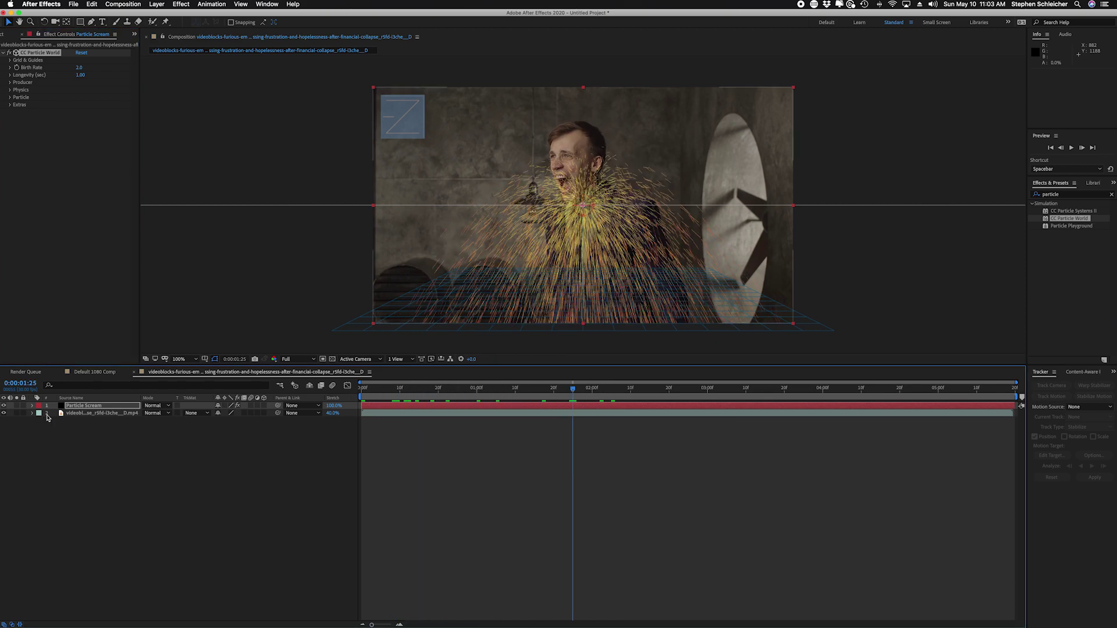
Disable CC Particle World, try CC Particle Systems II on the Particle Scream solid instead, and scrub through its particles.
click(9, 53)
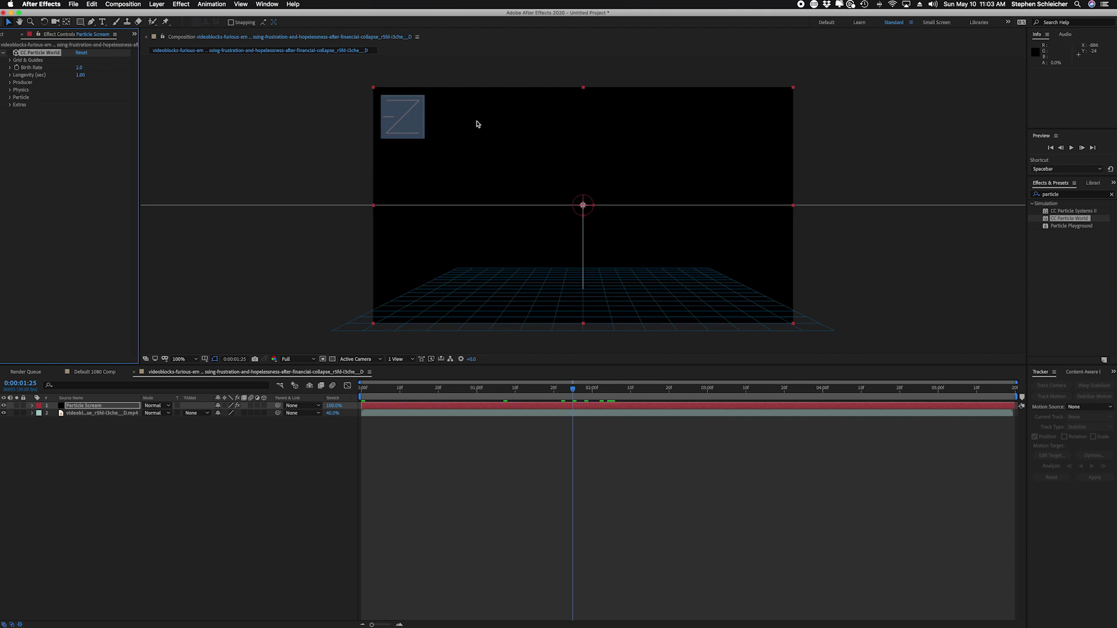
drag(1069, 211, 59, 211)
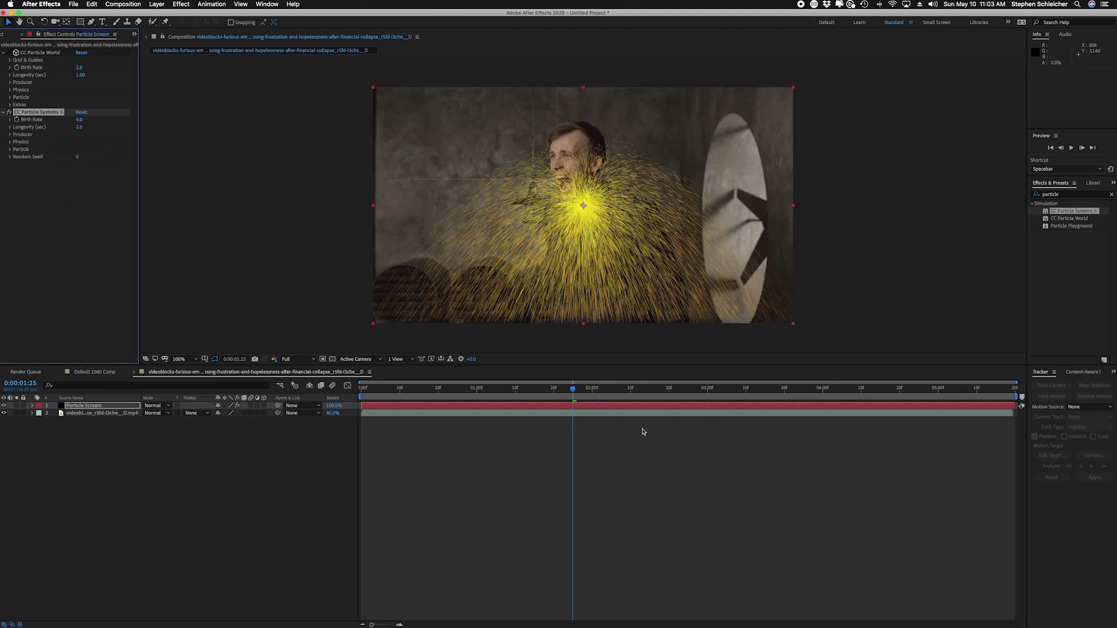
drag(573, 398, 504, 389)
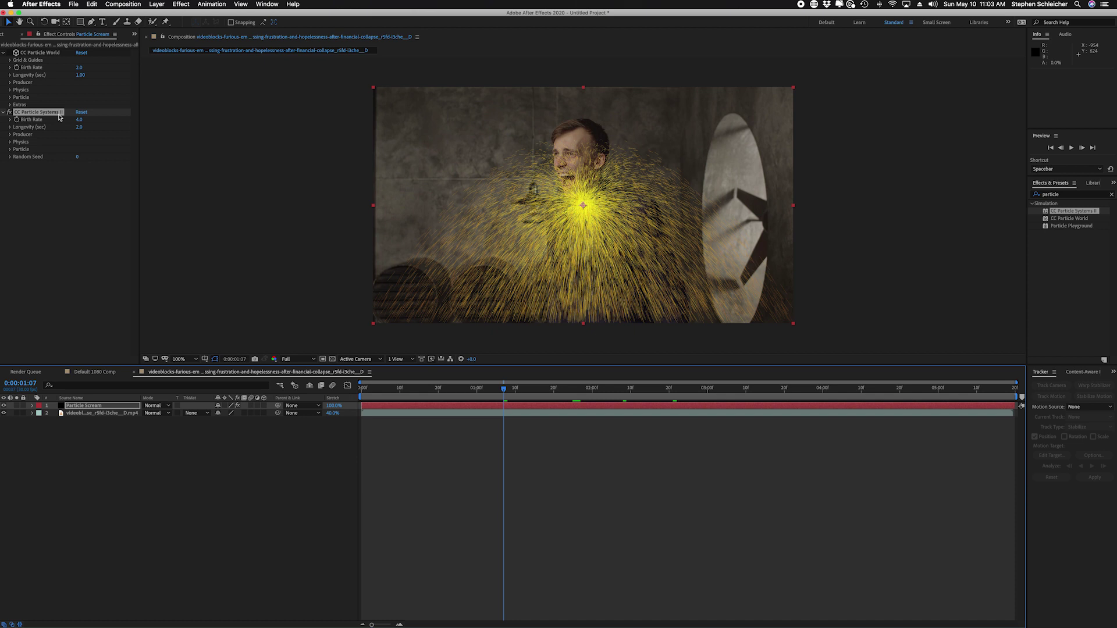
Delete CC Particle Systems II from the solid and re-enable CC Particle World.
key(Delete)
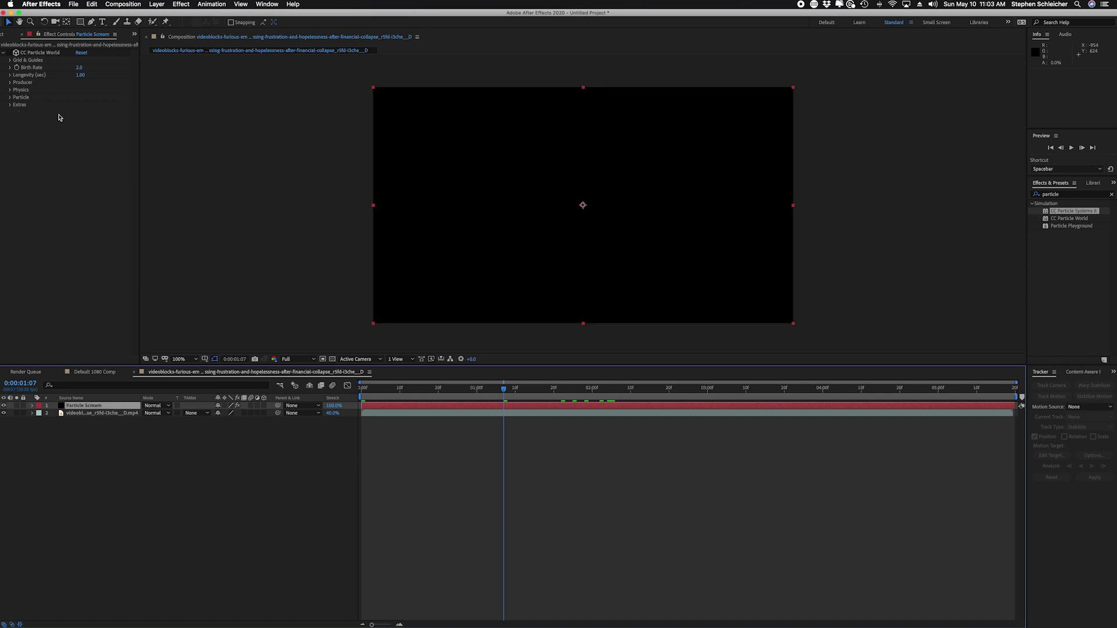
click(45, 53)
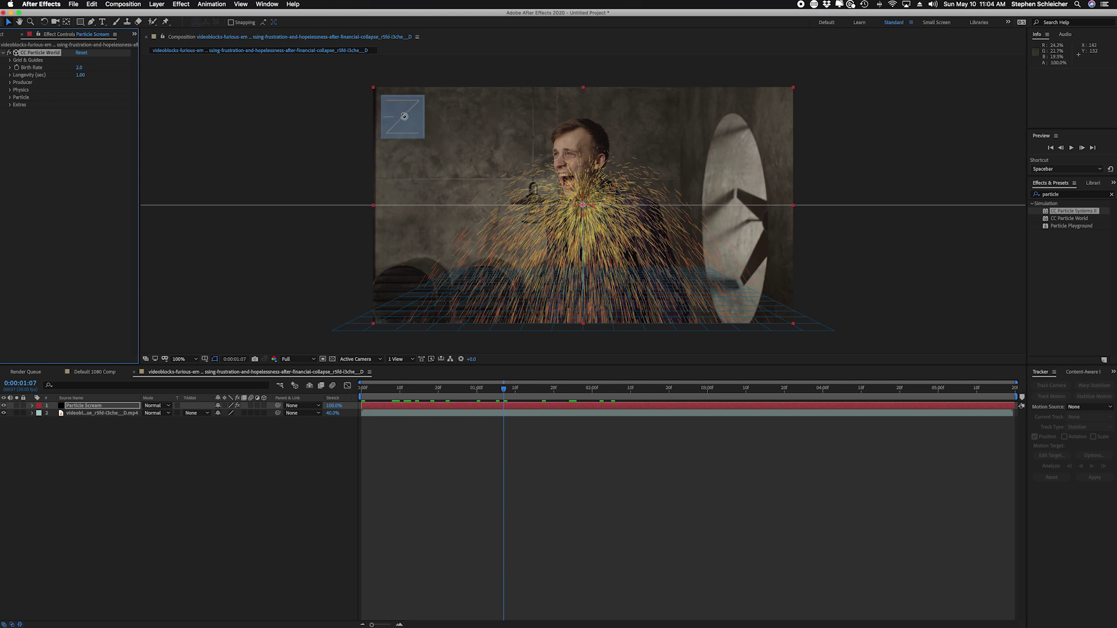
Try rotating the CC Particle World axis cube, undo the rotation, and scrub back to 0:00:01:06.
mouse_move(406, 115)
mouse_down()
mouse_move(383, 107)
mouse_move(401, 116)
mouse_move(387, 110)
mouse_move(393, 125)
mouse_up()
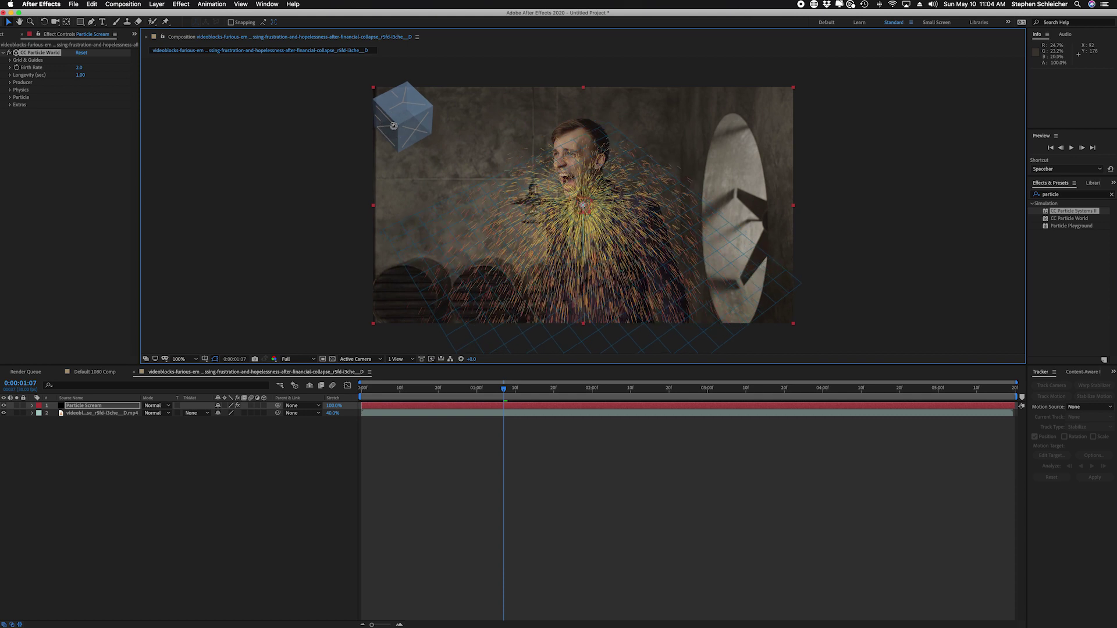
key(super+z)
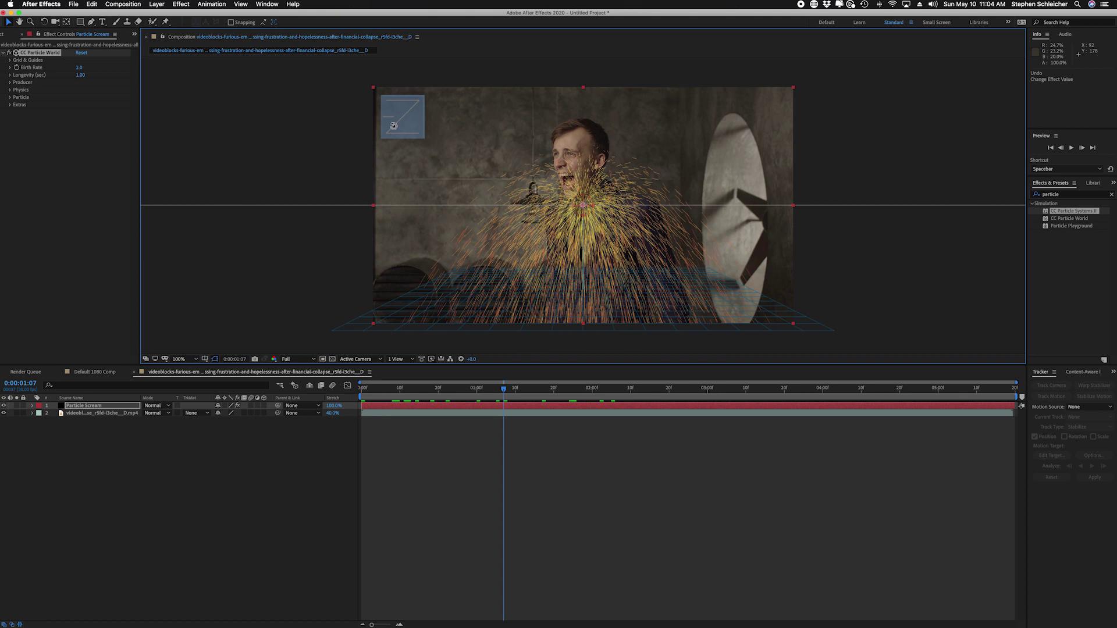
drag(521, 389, 498, 400)
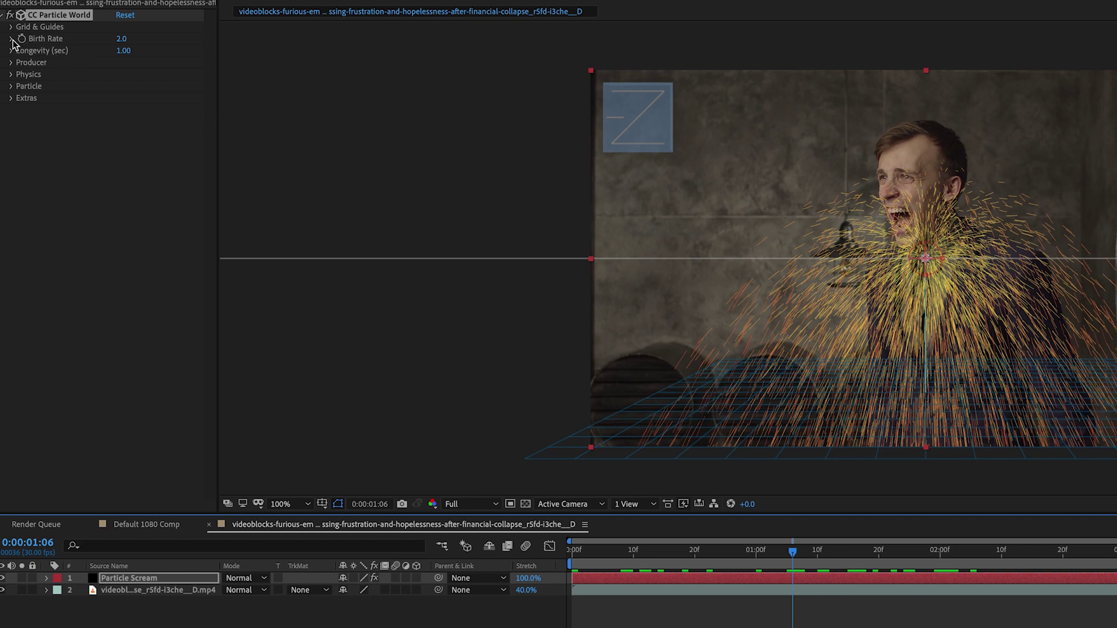
Set the Birth Rate of CC Particle World to 1.0.
click(121, 39)
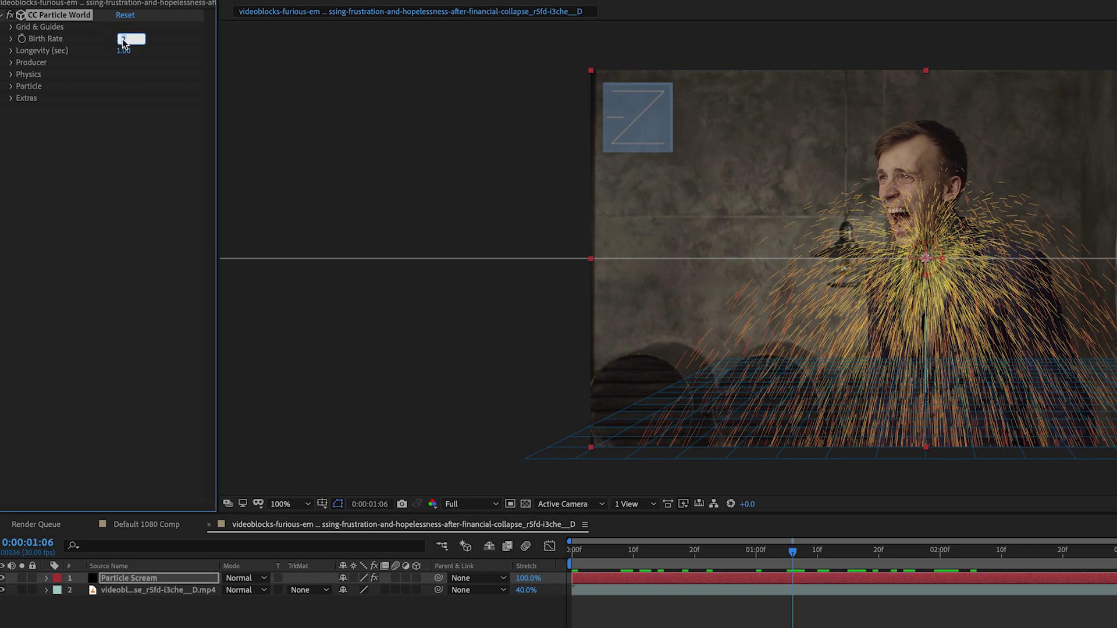
text(1)
key(Return)
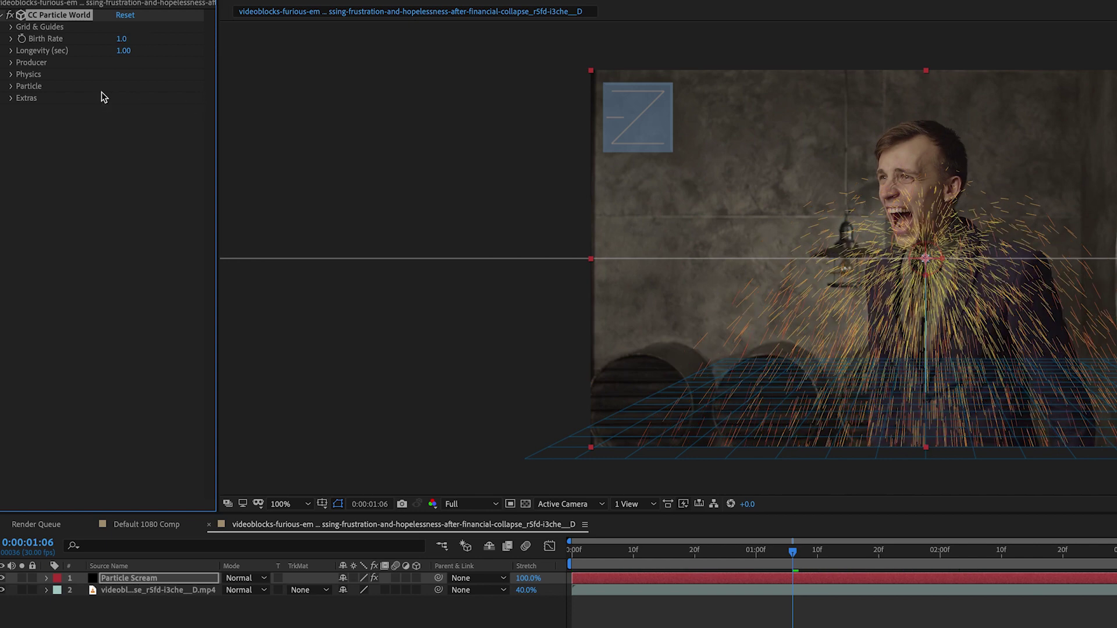
Change the Physics animation to Direction Axis and rotate the axis cube so the particles shoot forward from the man's face.
click(11, 62)
click(10, 146)
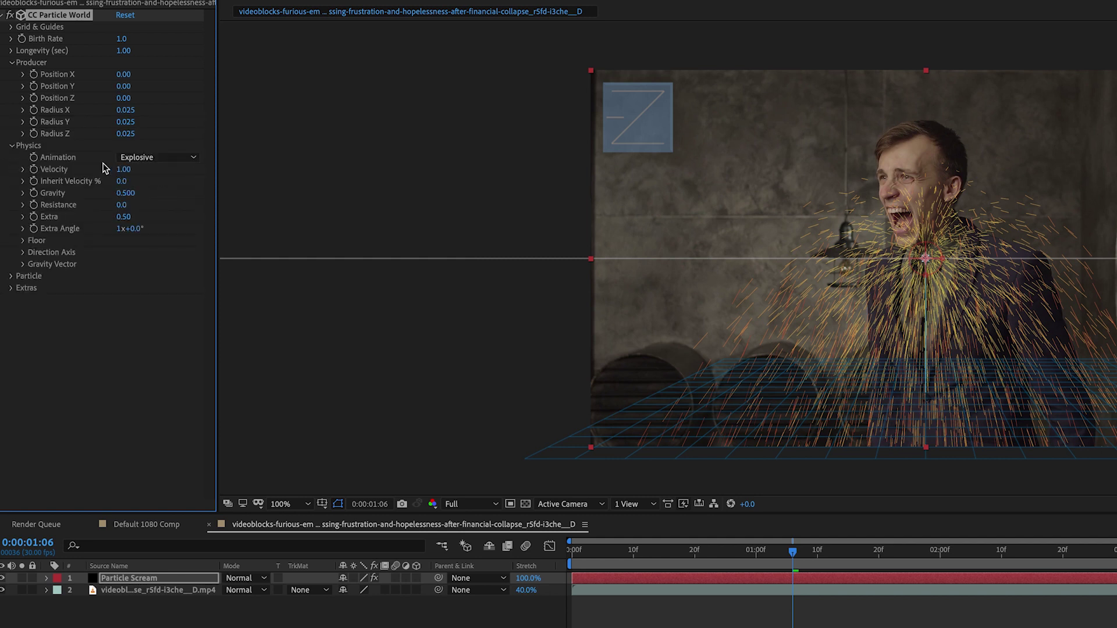
mouse_move(794, 552)
mouse_down()
mouse_move(1087, 561)
mouse_move(780, 561)
mouse_up()
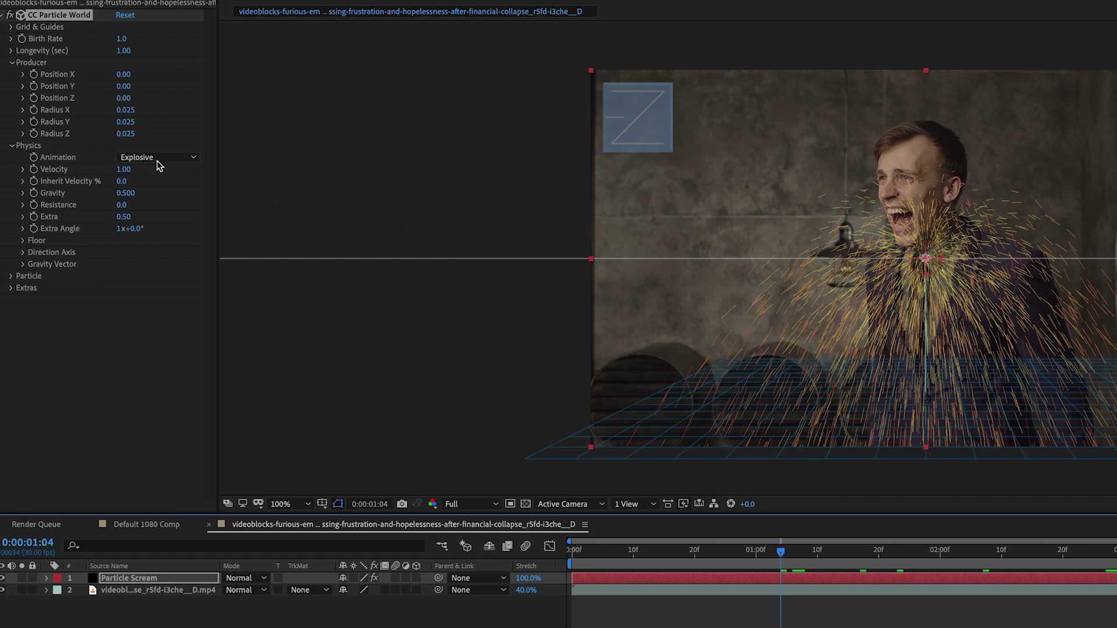
click(186, 160)
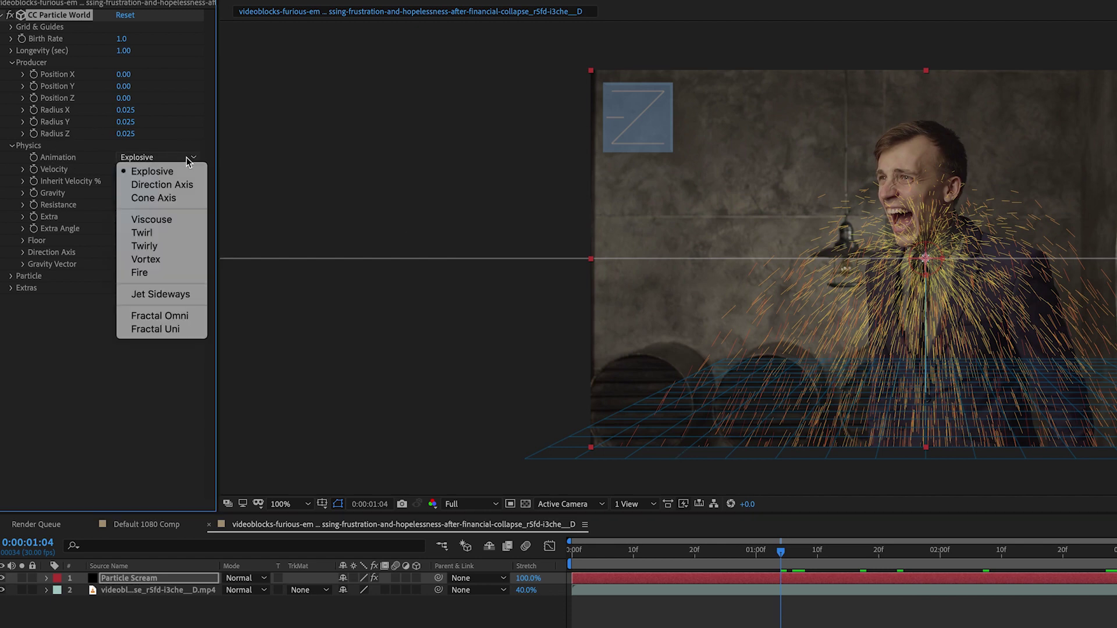
click(188, 185)
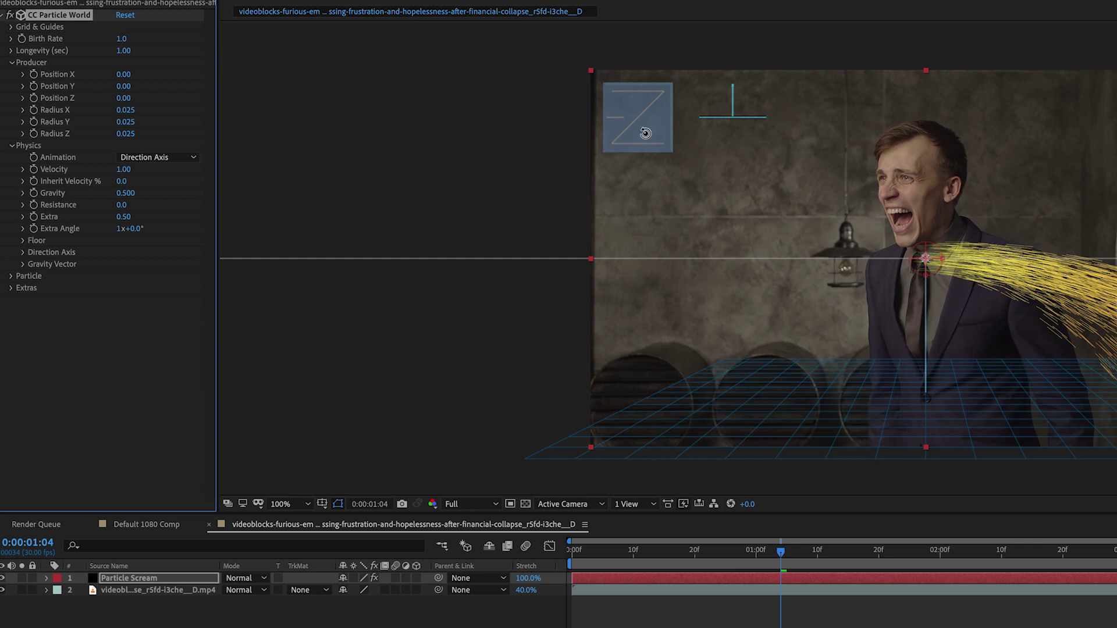
drag(642, 135, 596, 132)
Place the particle producer on the man's mouth at Position X 0.04, Y -0.06, Z -0.01, and scrub to 0:00:01:12.
drag(124, 74, 123, 74)
drag(784, 551, 812, 557)
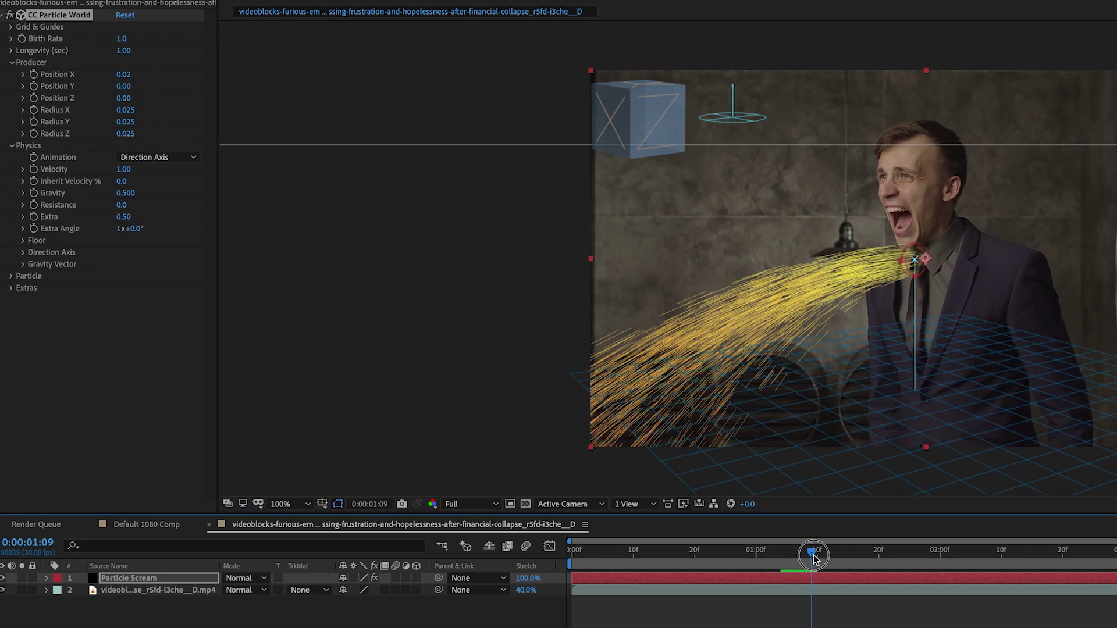
drag(127, 74, 123, 87)
drag(909, 228, 900, 226)
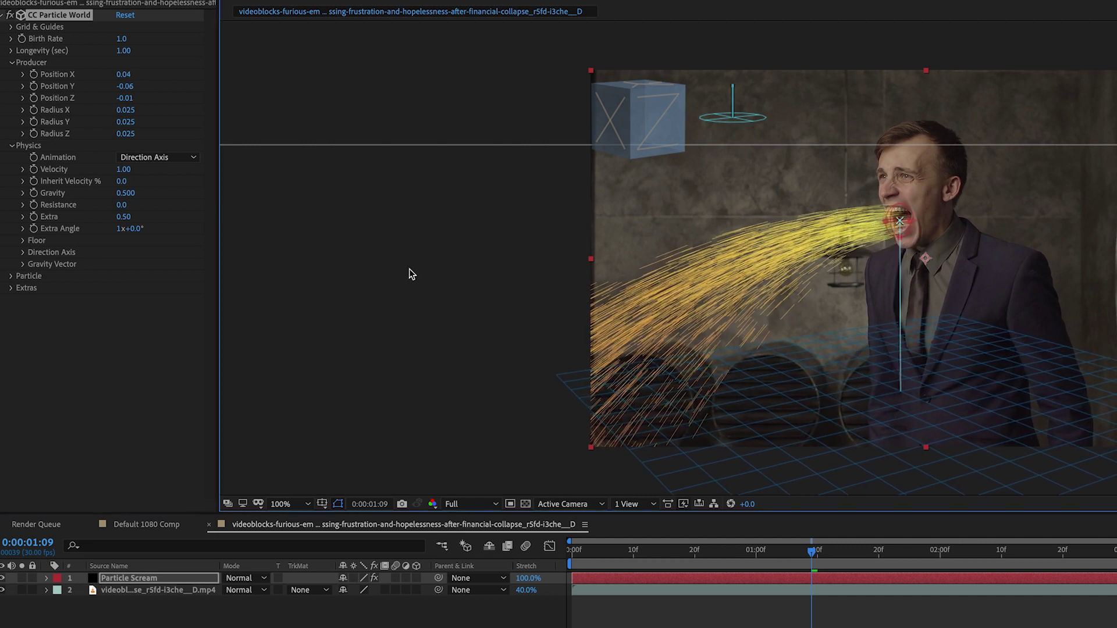
drag(812, 553, 831, 565)
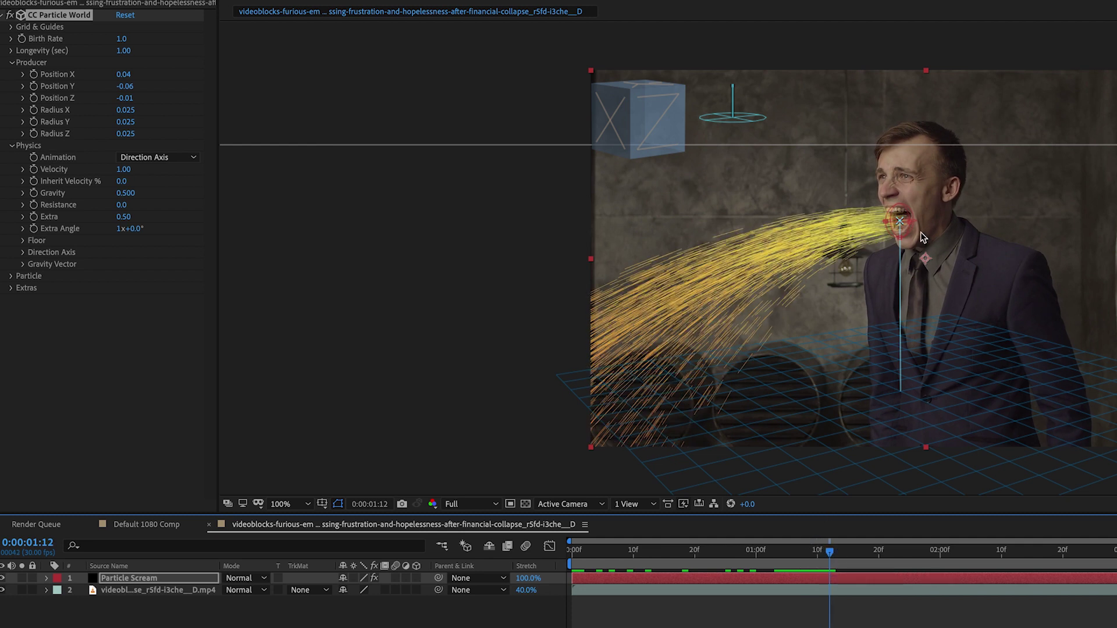
Fine-tune the axis cube's rotation to aim the particle stream along the direction of the scream.
click(622, 123)
drag(622, 123, 628, 122)
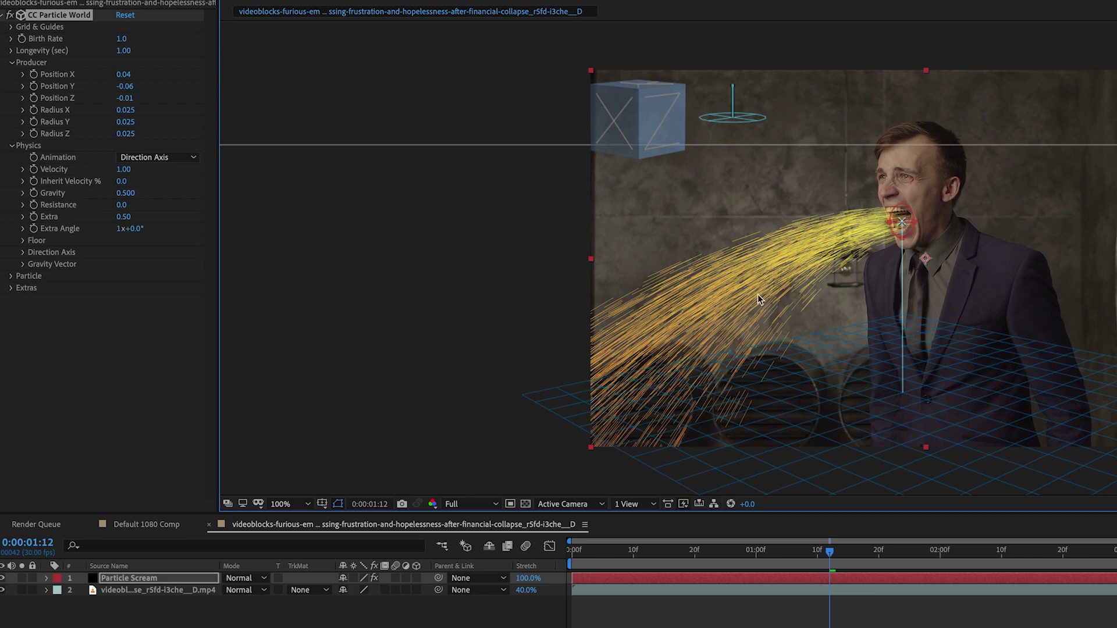
mouse_move(654, 120)
mouse_down()
mouse_move(637, 119)
mouse_move(672, 123)
mouse_up()
mouse_move(668, 122)
mouse_down()
mouse_move(643, 119)
mouse_move(652, 122)
mouse_up()
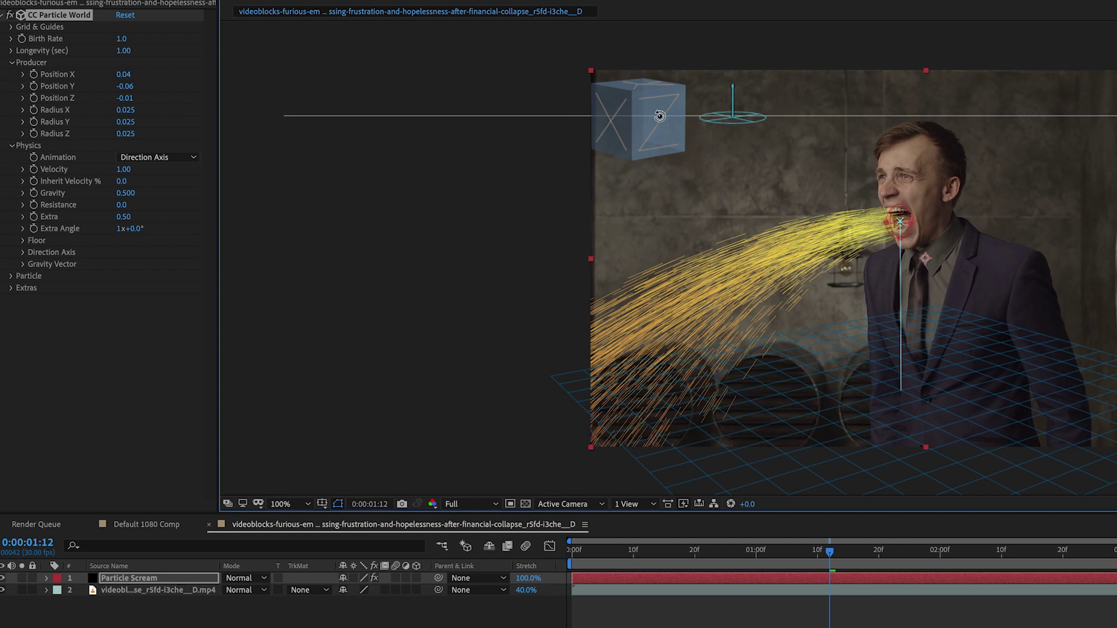
drag(644, 125, 645, 125)
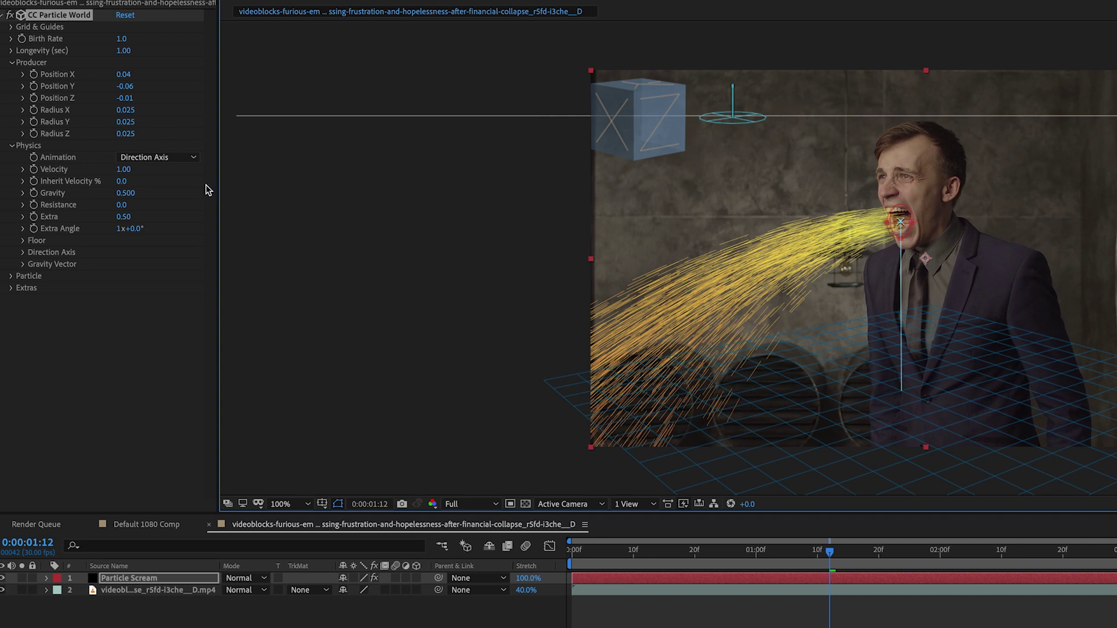
Set the particles' Gravity to 0 and rotate the axis cube slightly to angle the straight stream downward.
click(129, 194)
text(0)
key(Return)
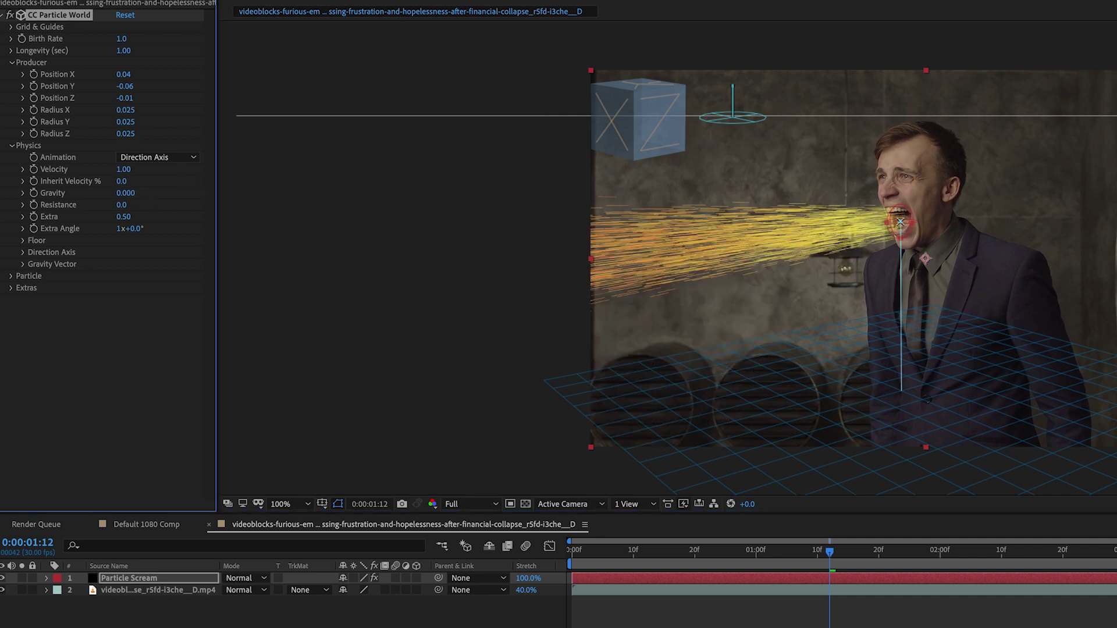
key(c)
drag(614, 127, 619, 126)
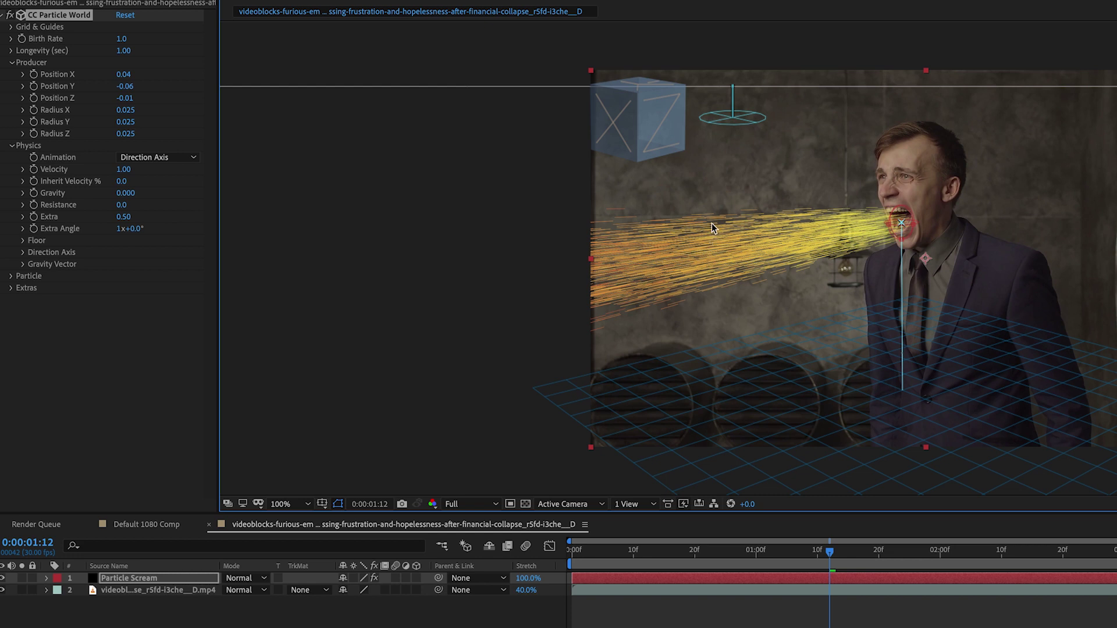
drag(638, 133, 640, 135)
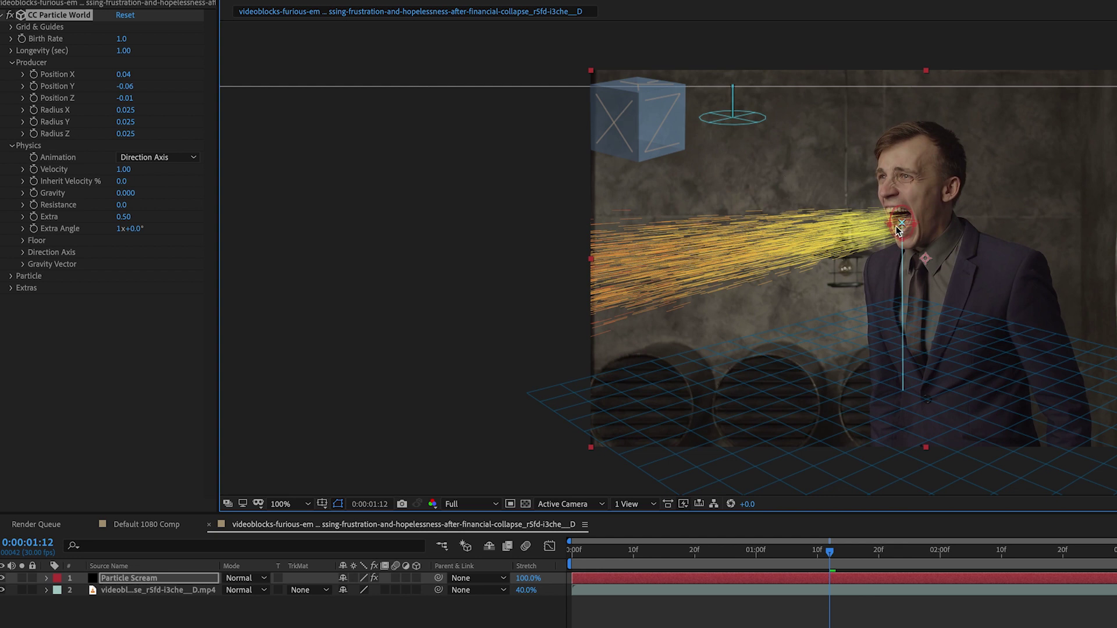
click(11, 51)
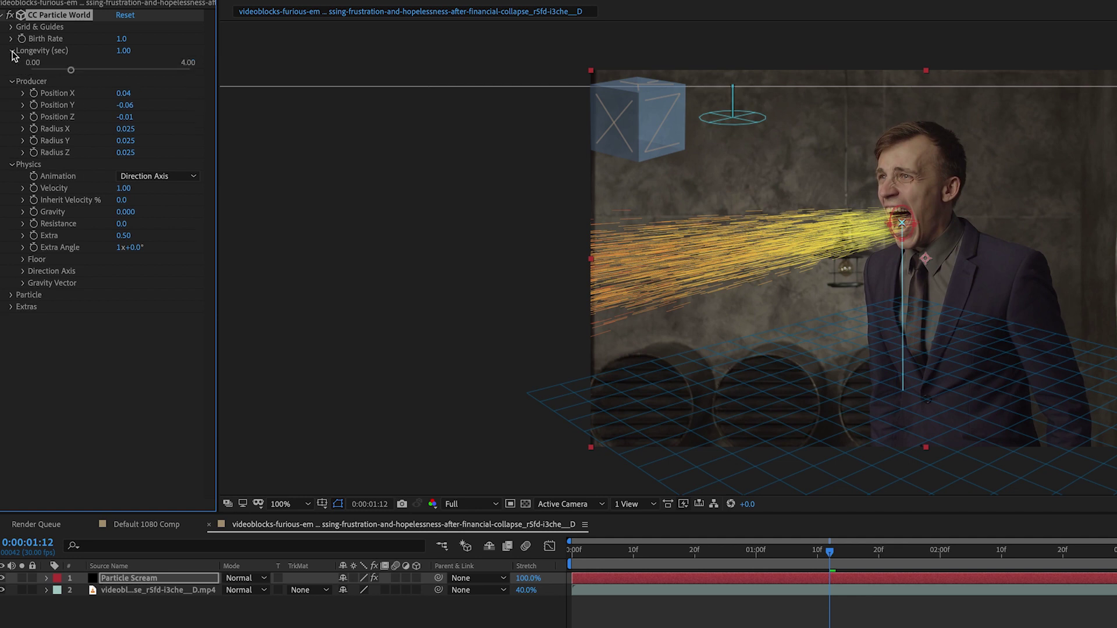
click(11, 51)
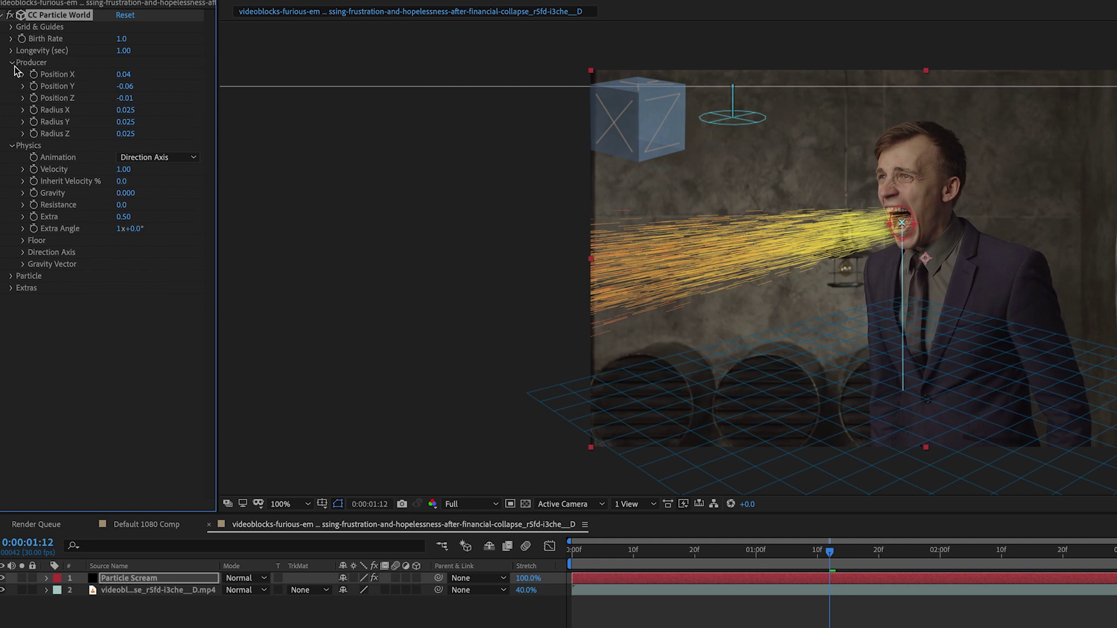
click(10, 27)
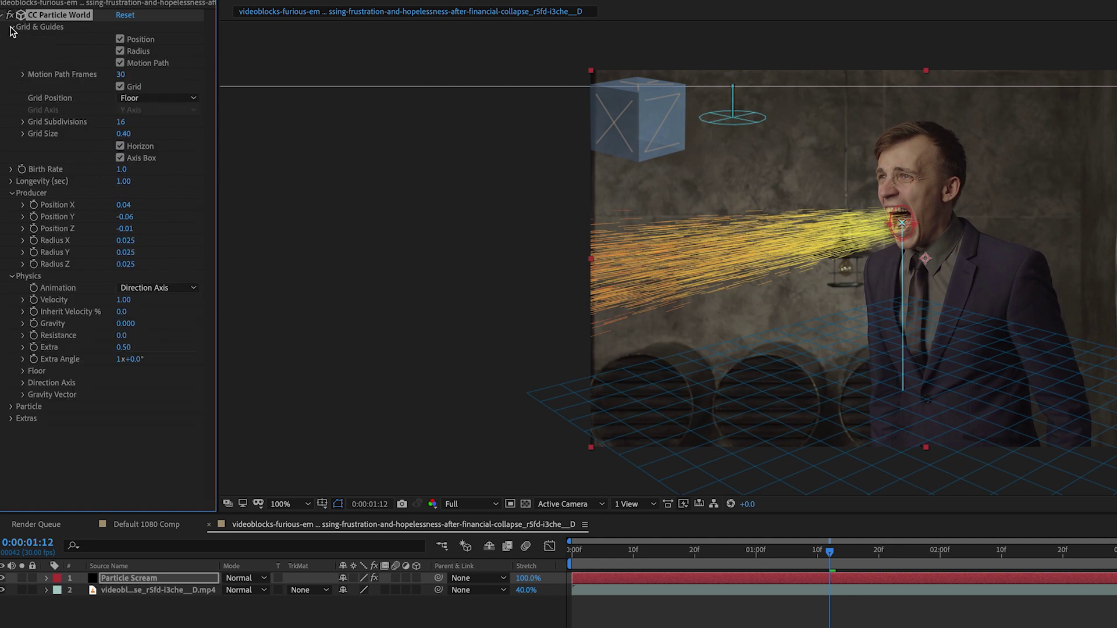
click(11, 27)
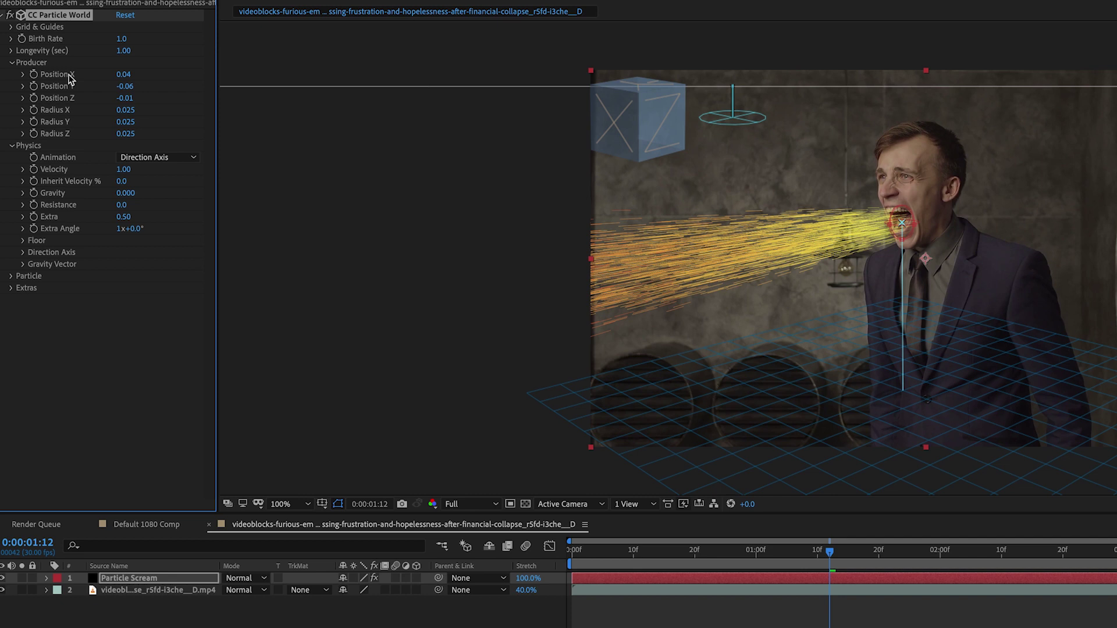
Set the producer's Radius X, Y and Z to 0 and nudge the solid so the emission point sits inside the mouth.
click(125, 110)
text(0)
key(Tab)
text(0)
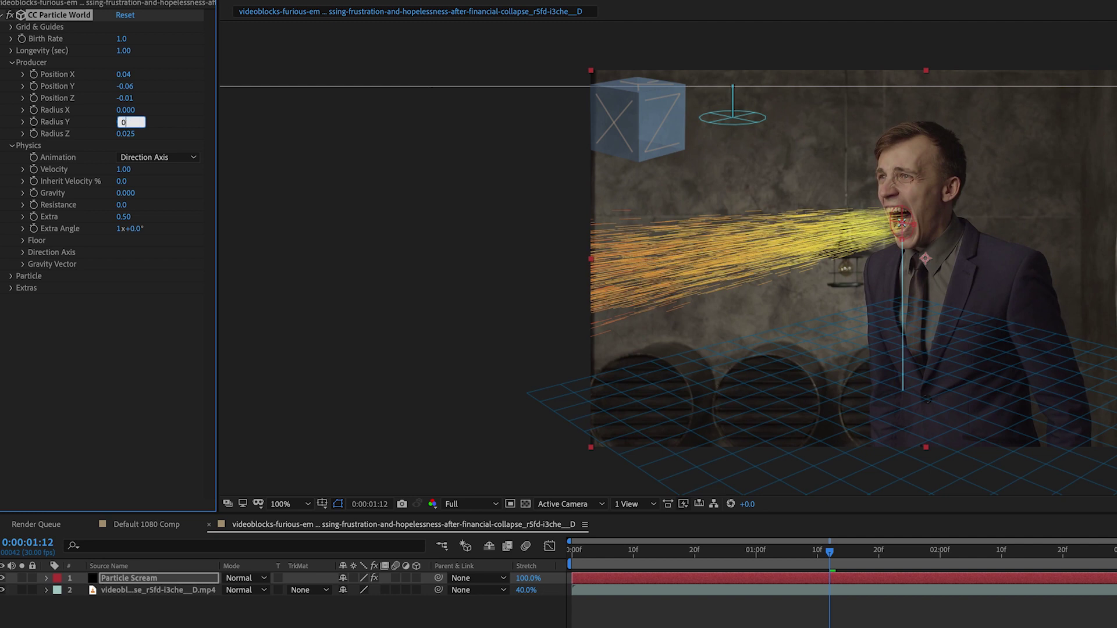
key(Tab)
text(0)
key(Tab)
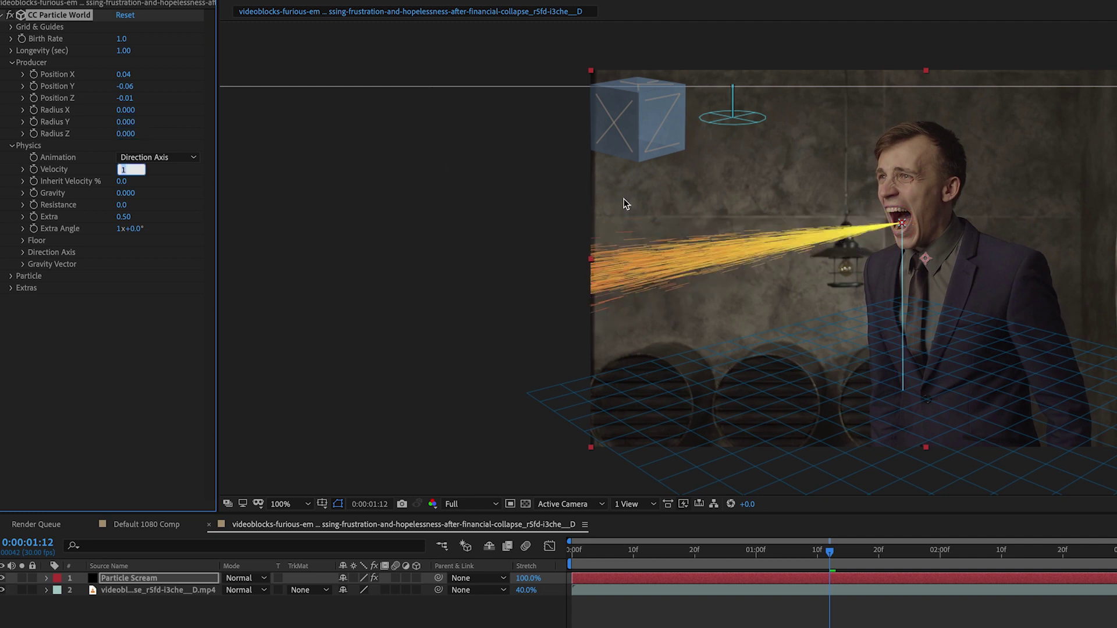
click(903, 227)
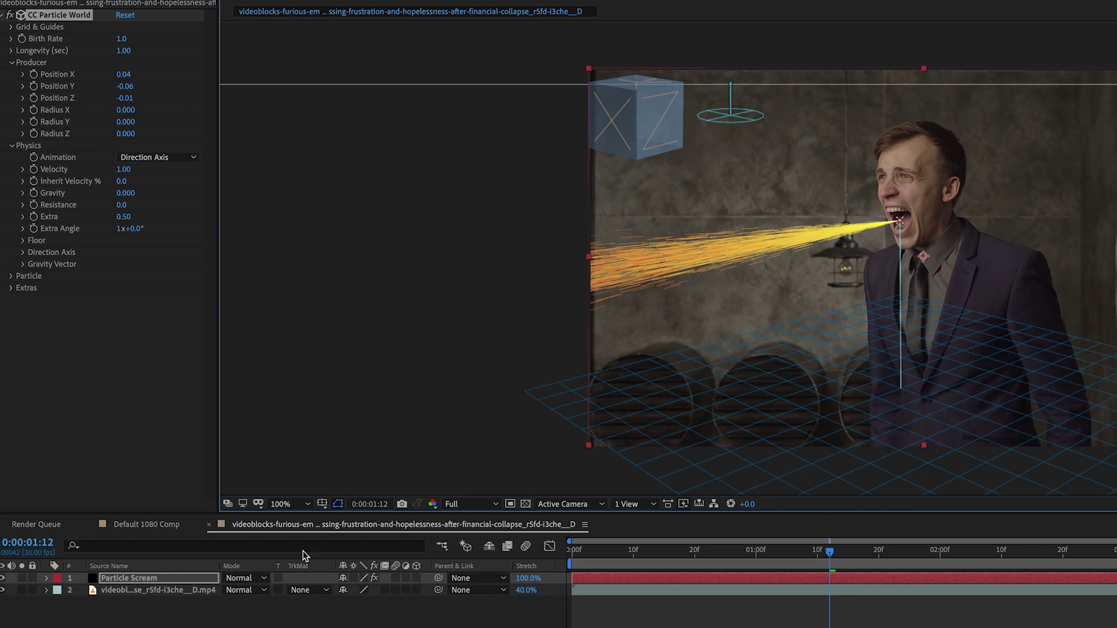
Preview the particle stream from 0:00:01:12, stop the playback, and scrub back to 0:00:01:18.
click(831, 553)
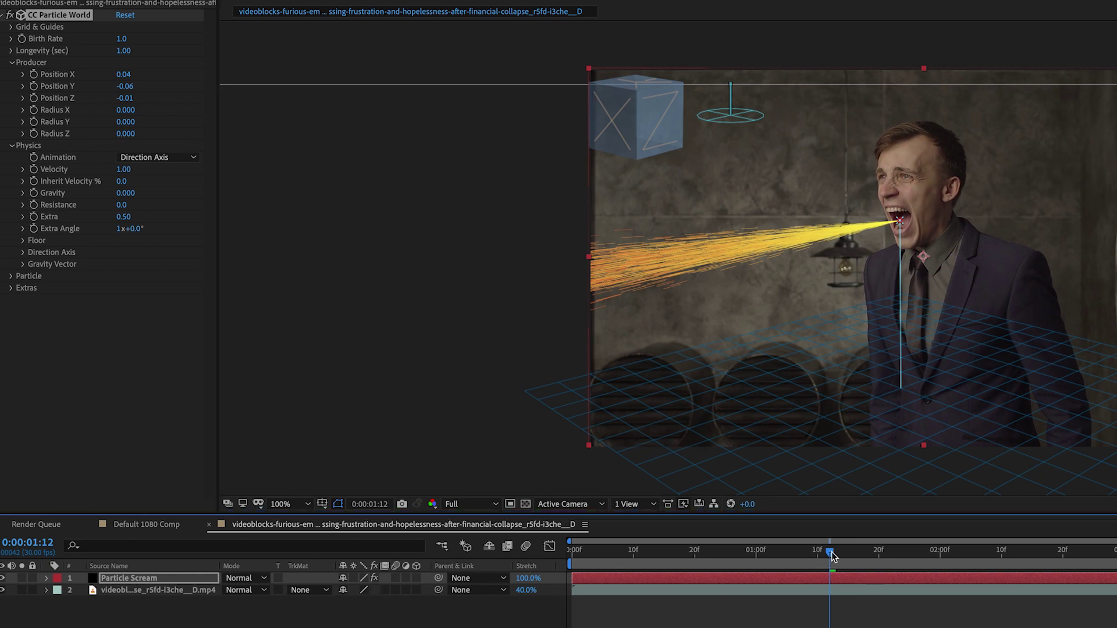
key(space)
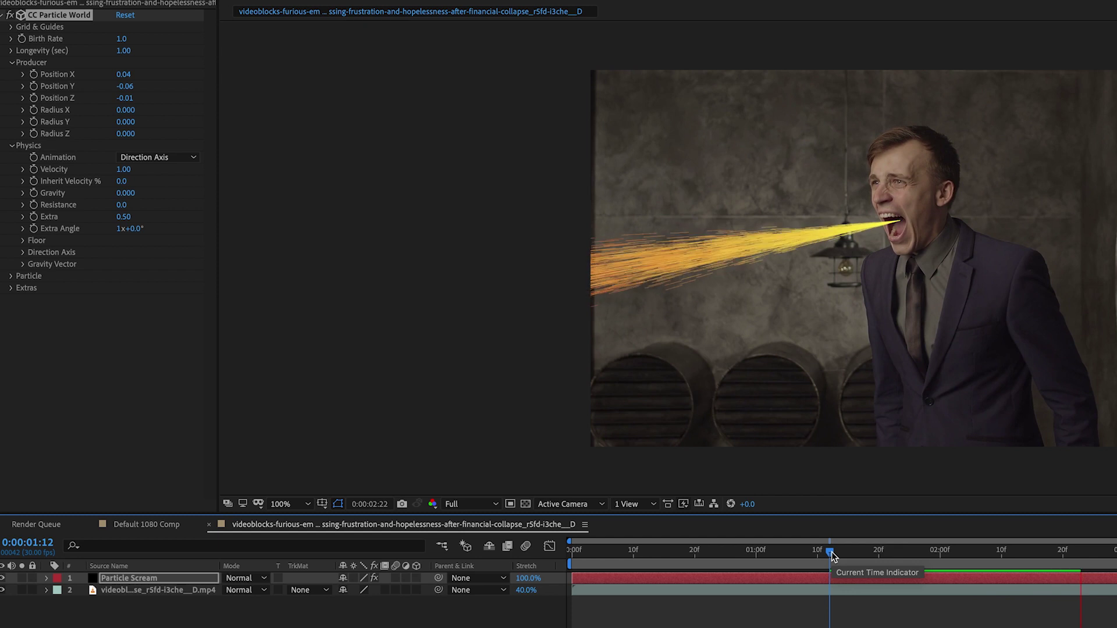
key(space)
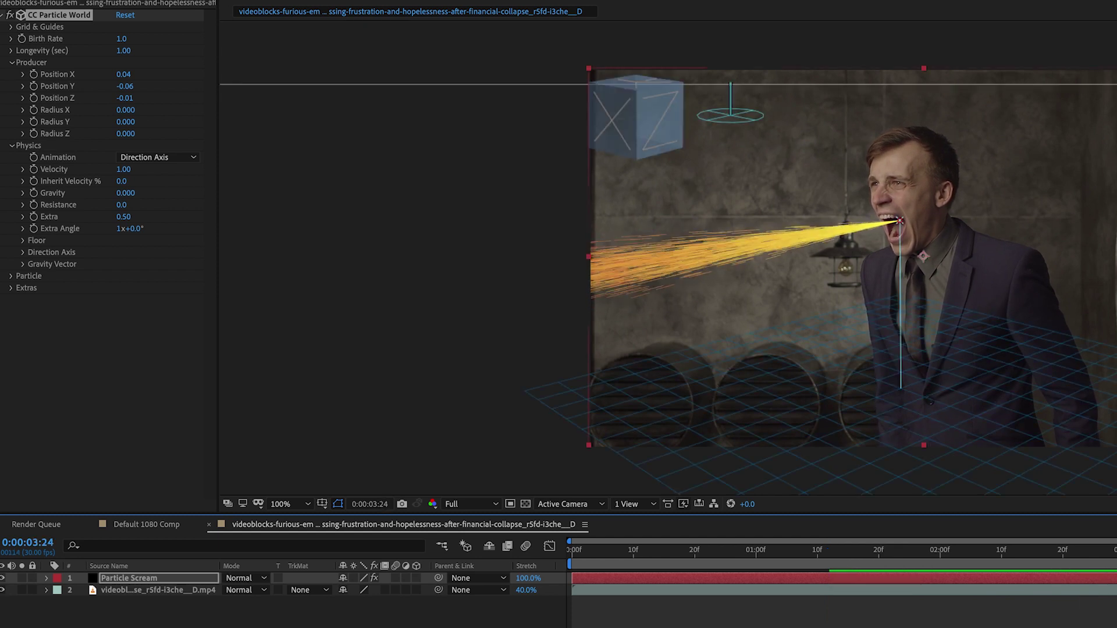
drag(1093, 552, 868, 553)
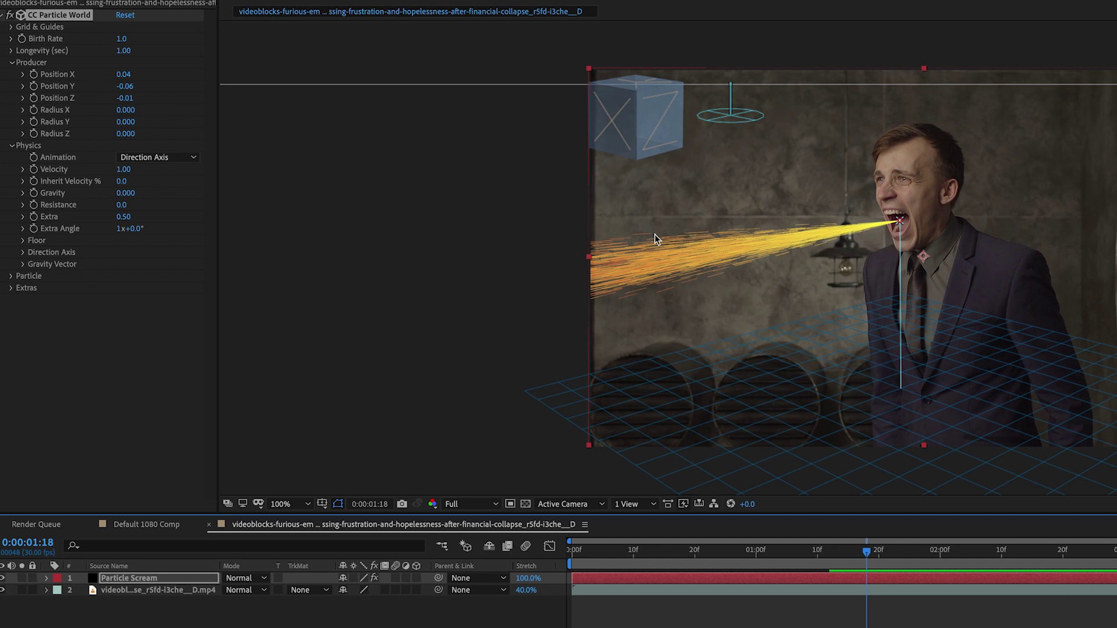
Reduce the Extra value in the particle physics to 0.
mouse_move(131, 220)
mouse_down()
mouse_move(399, 217)
mouse_move(82, 220)
mouse_up()
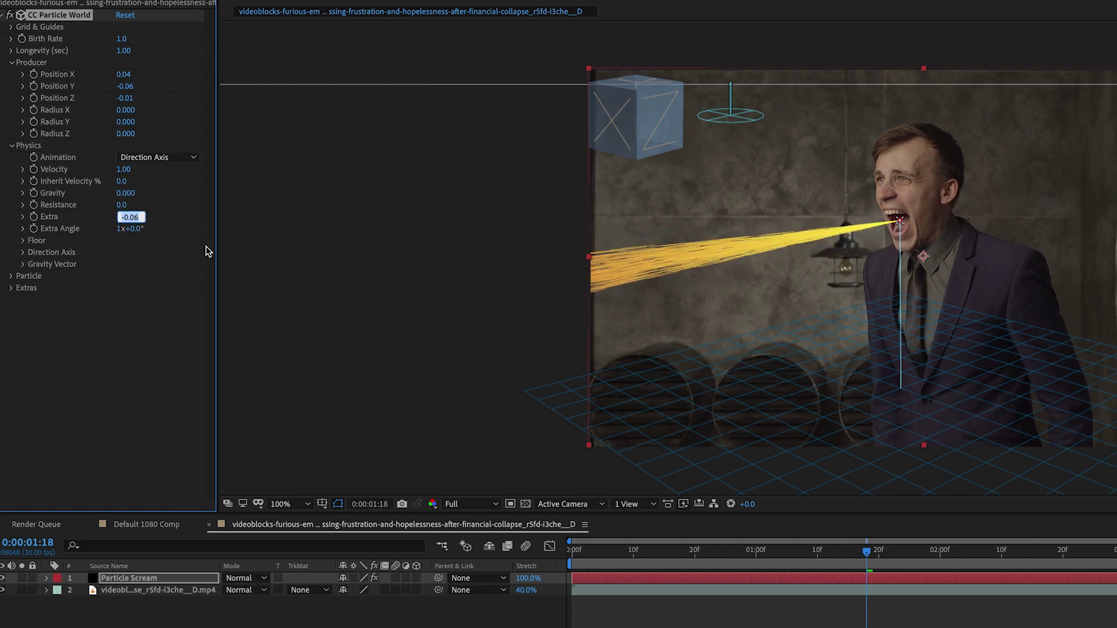
text(0)
key(Return)
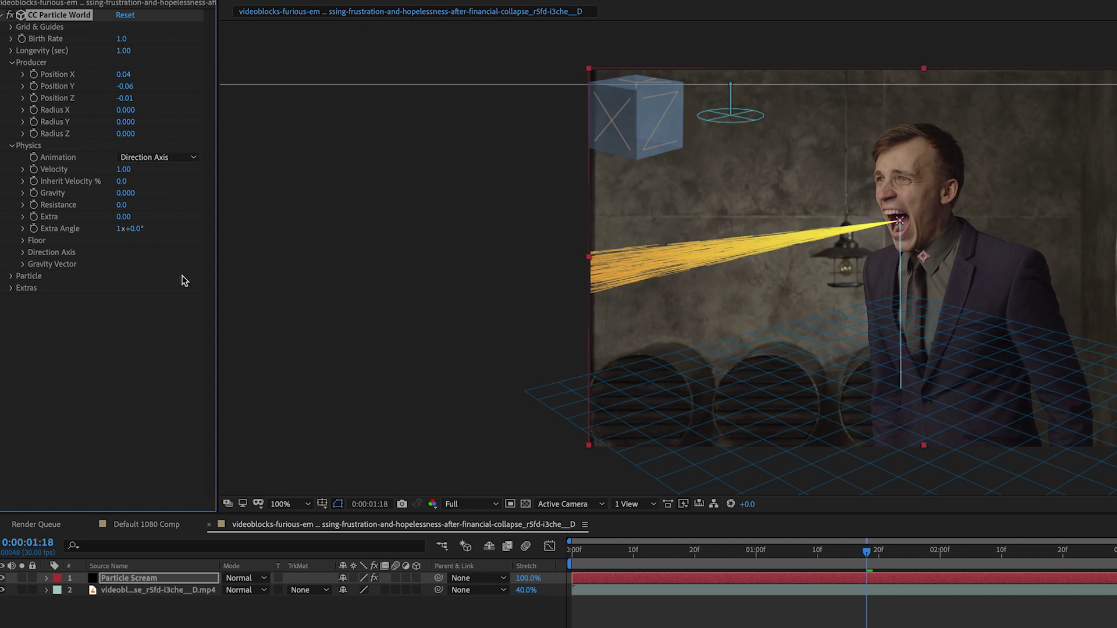
Try the Star, Motion Polygon and Tetrahedron particle types on the stream.
click(12, 276)
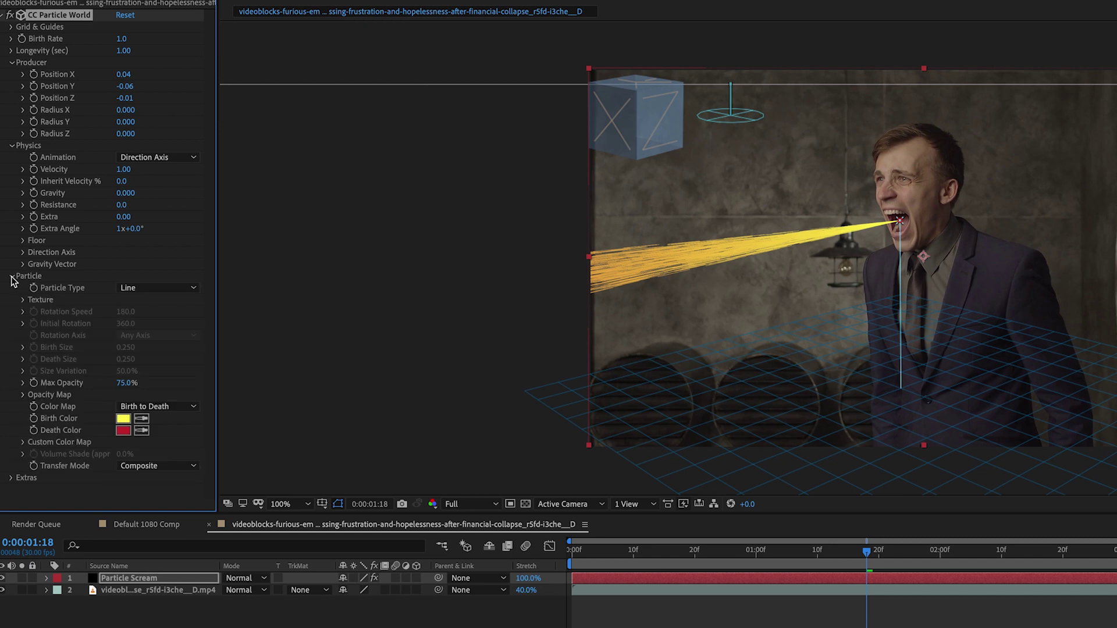
click(170, 291)
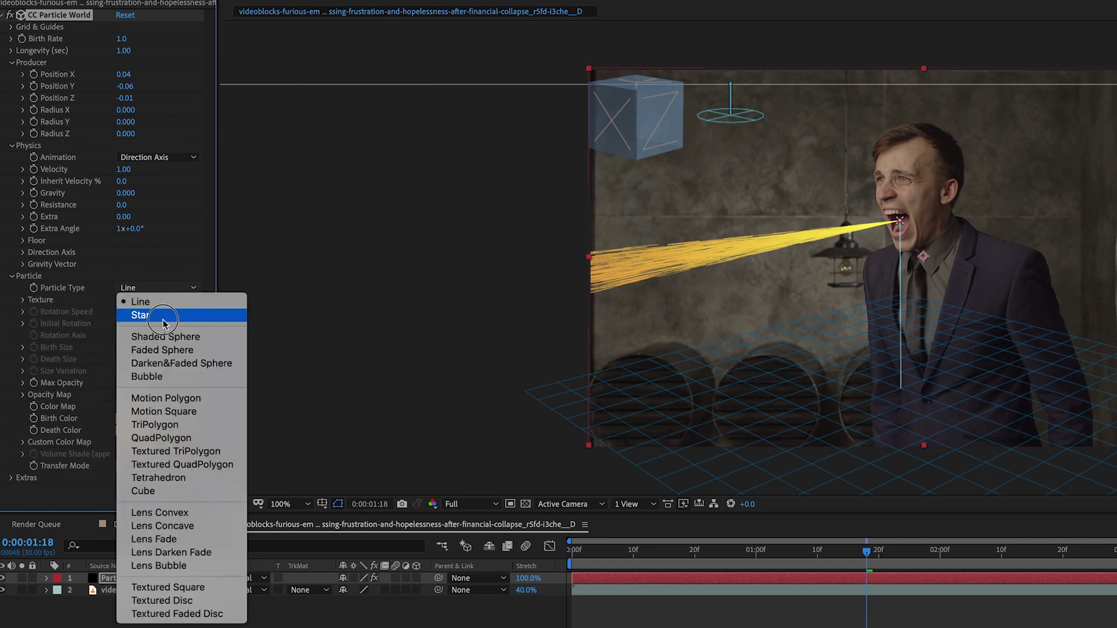
click(163, 319)
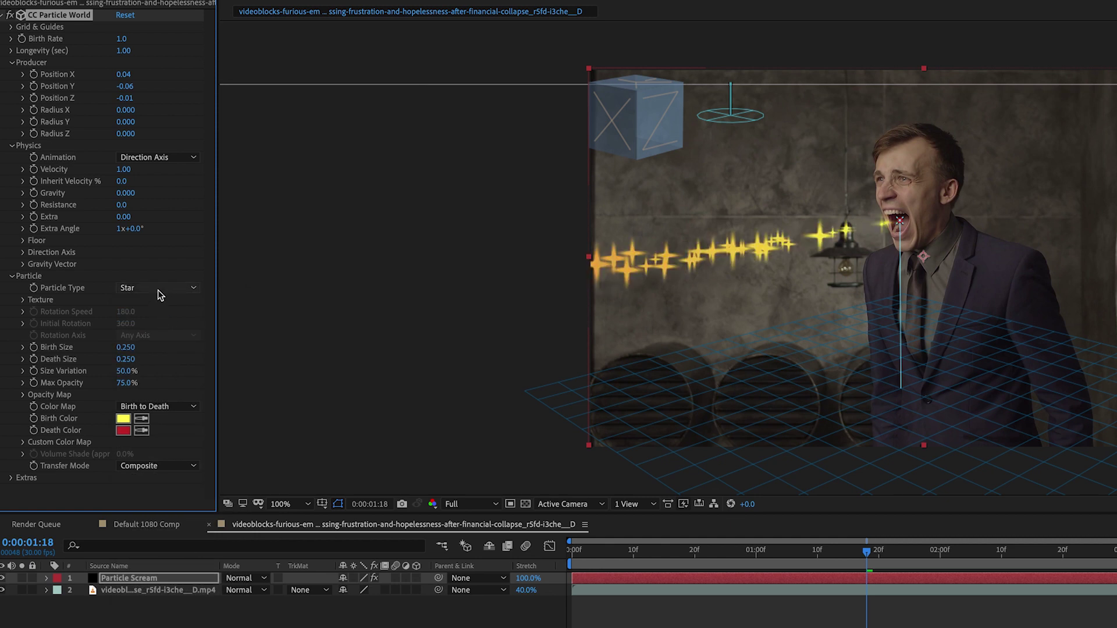
click(159, 291)
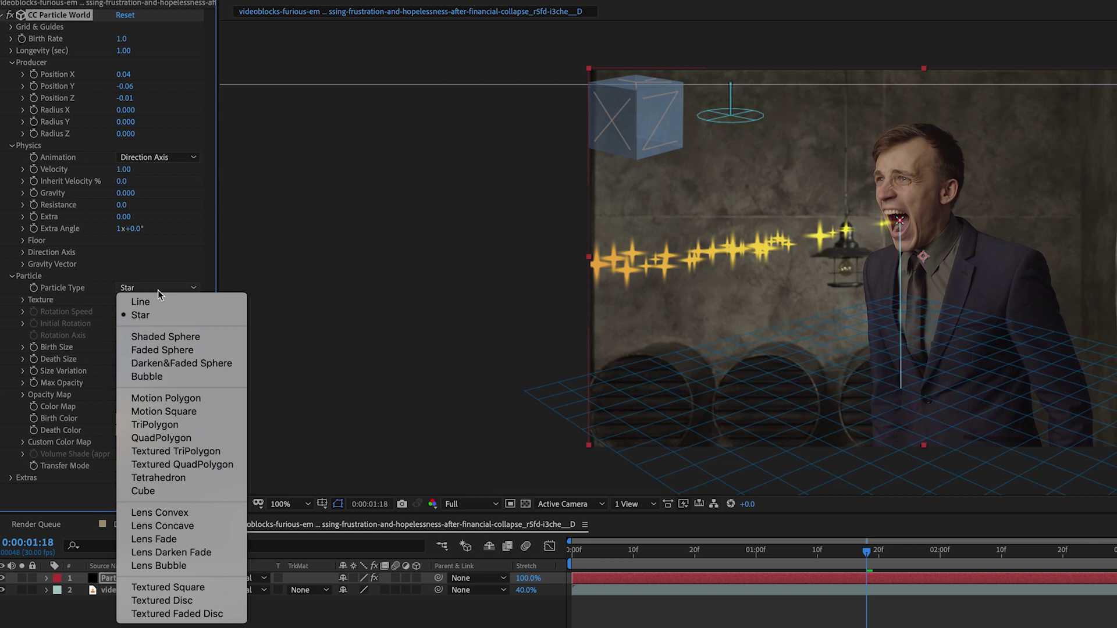
click(195, 399)
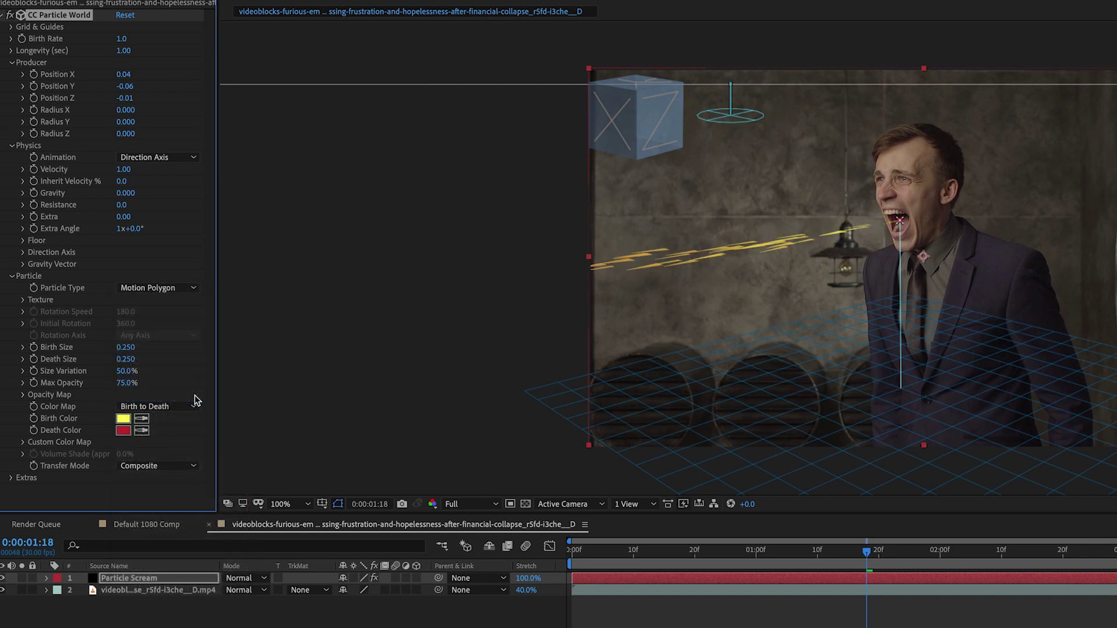
click(159, 291)
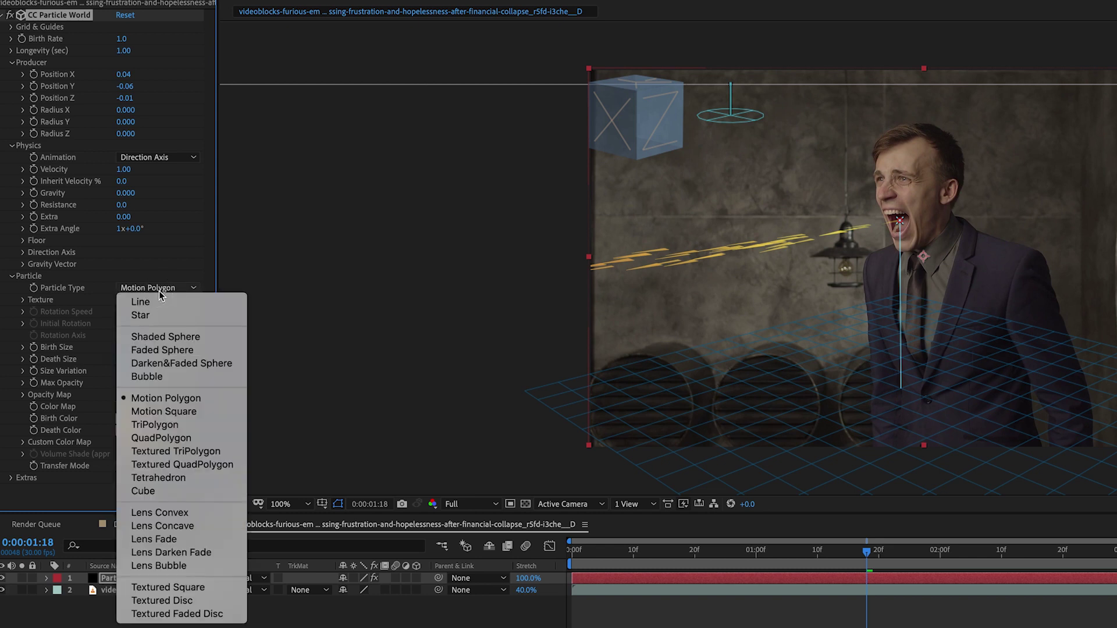
click(183, 477)
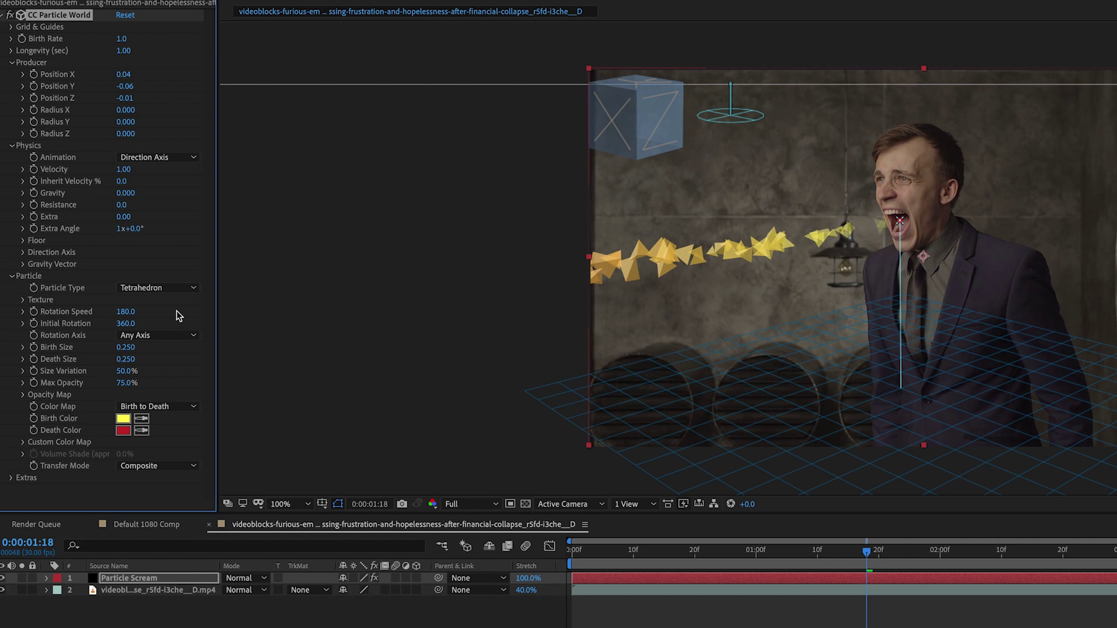
Set the particle type to Bubble and preview the stream from 0:00:01:18.
click(168, 288)
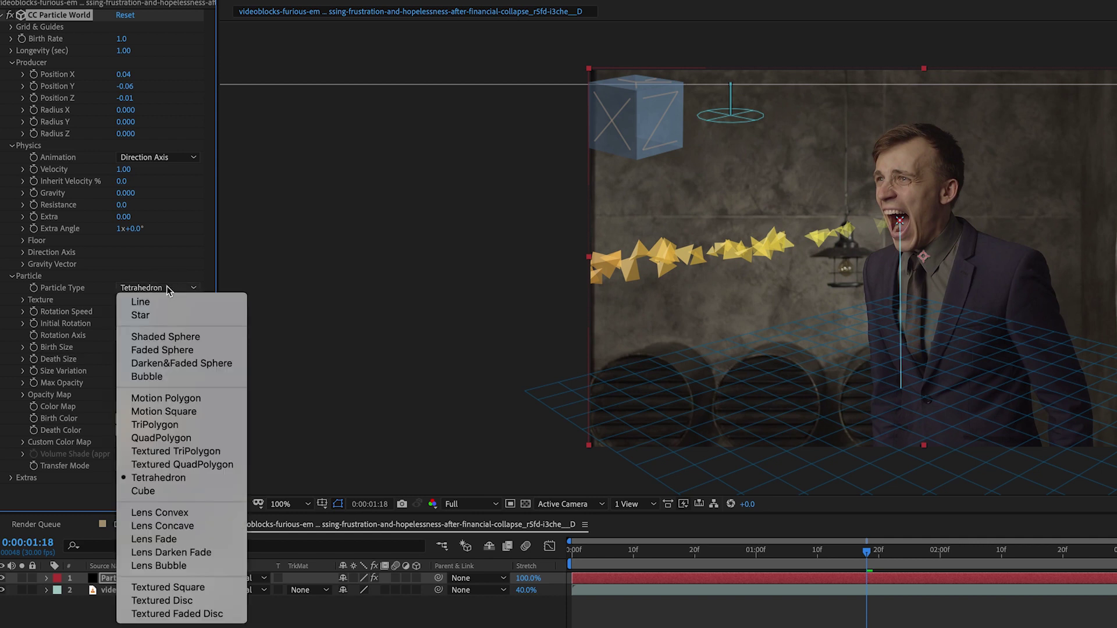
click(169, 376)
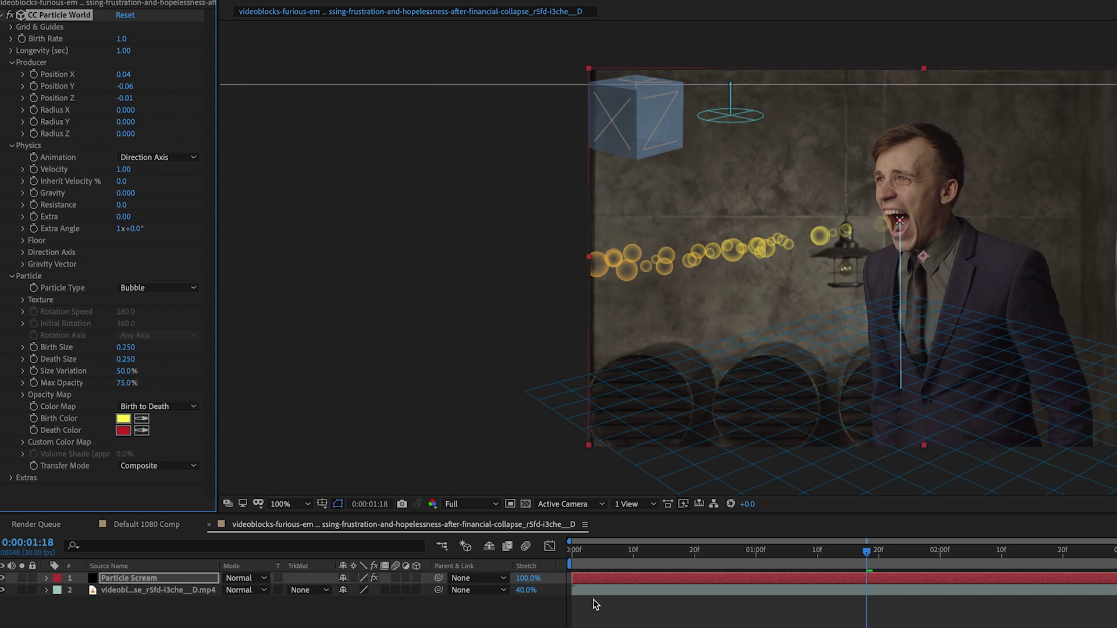
click(877, 624)
key(space)
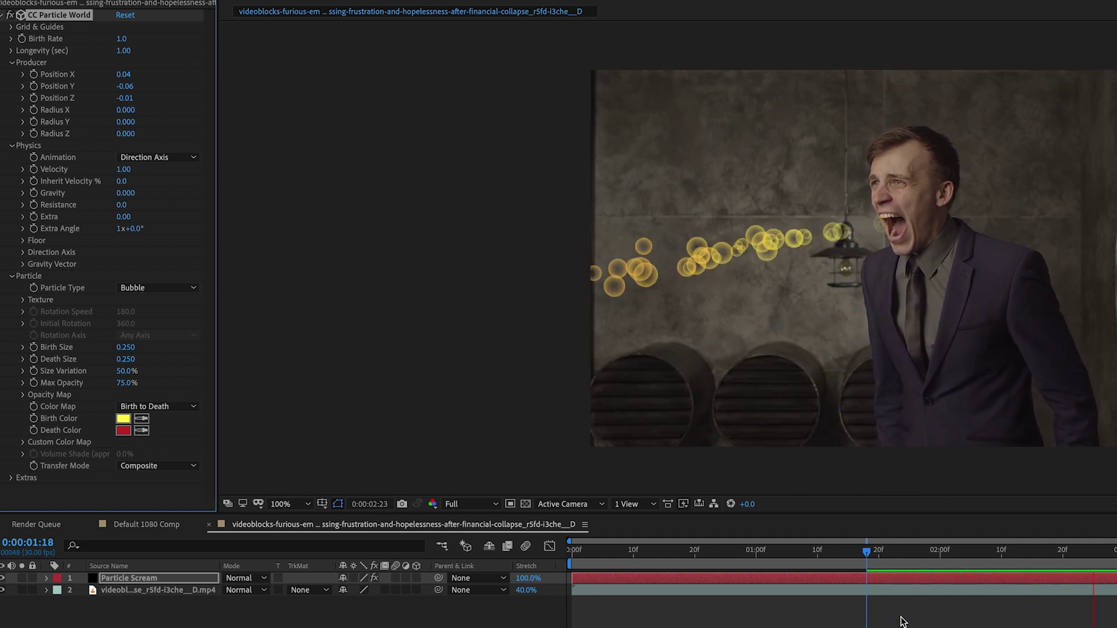
key(space)
Nudge the particle solid slightly down so the emission point sits inside the mouth, checking it at 0:00:02:19.
key(period)
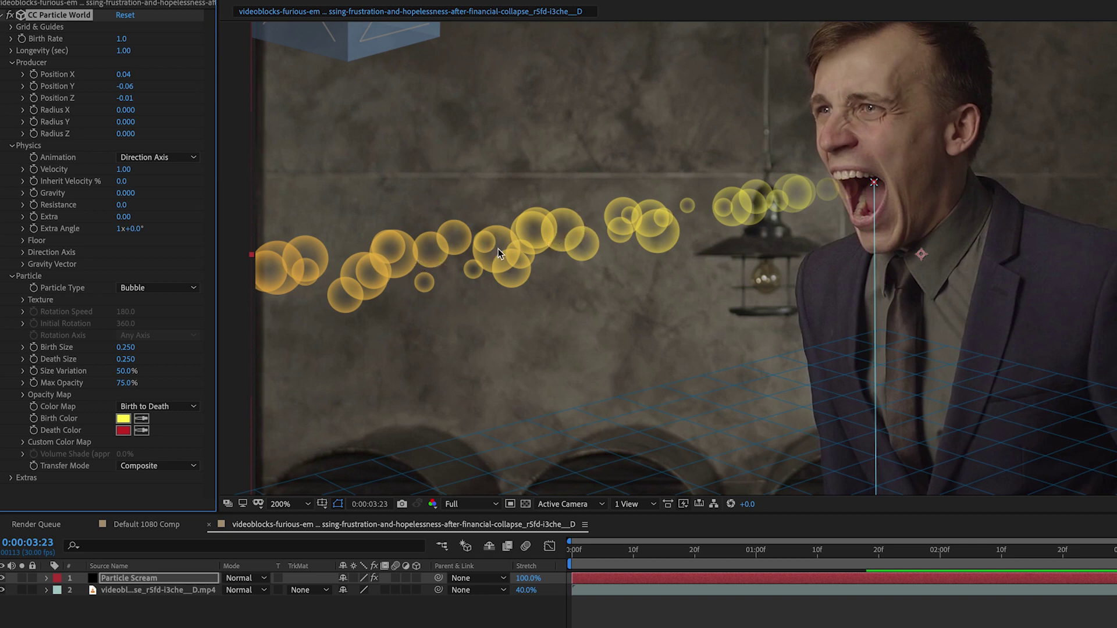
drag(1092, 551, 1039, 558)
drag(874, 191, 871, 200)
mouse_move(1039, 555)
mouse_down()
mouse_move(1116, 554)
mouse_move(1058, 557)
mouse_up()
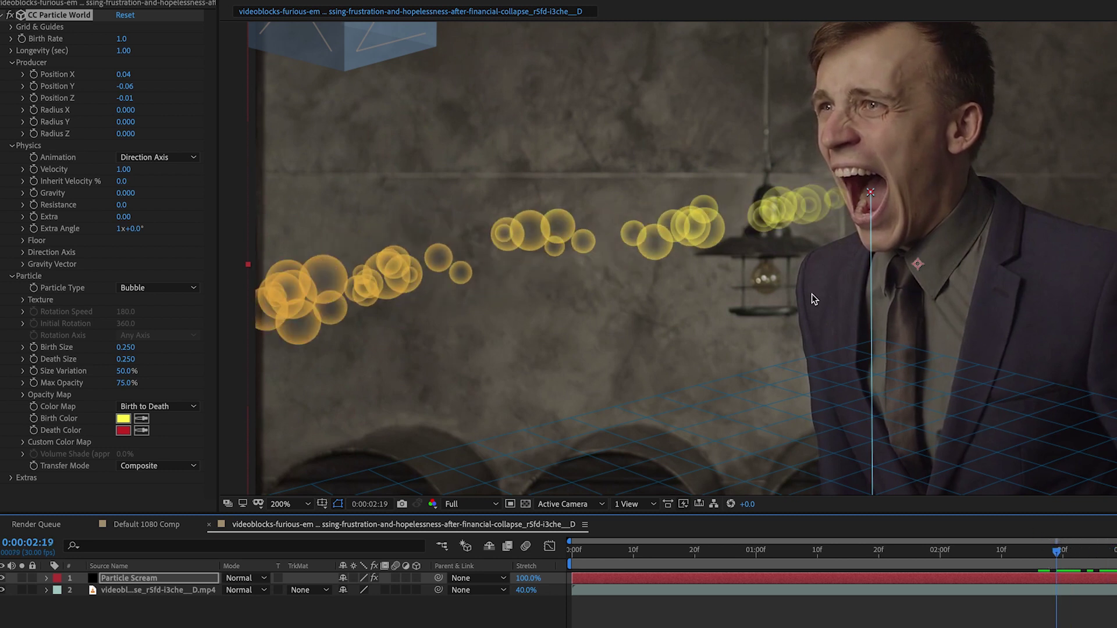
scroll(811, 294, down, 1)
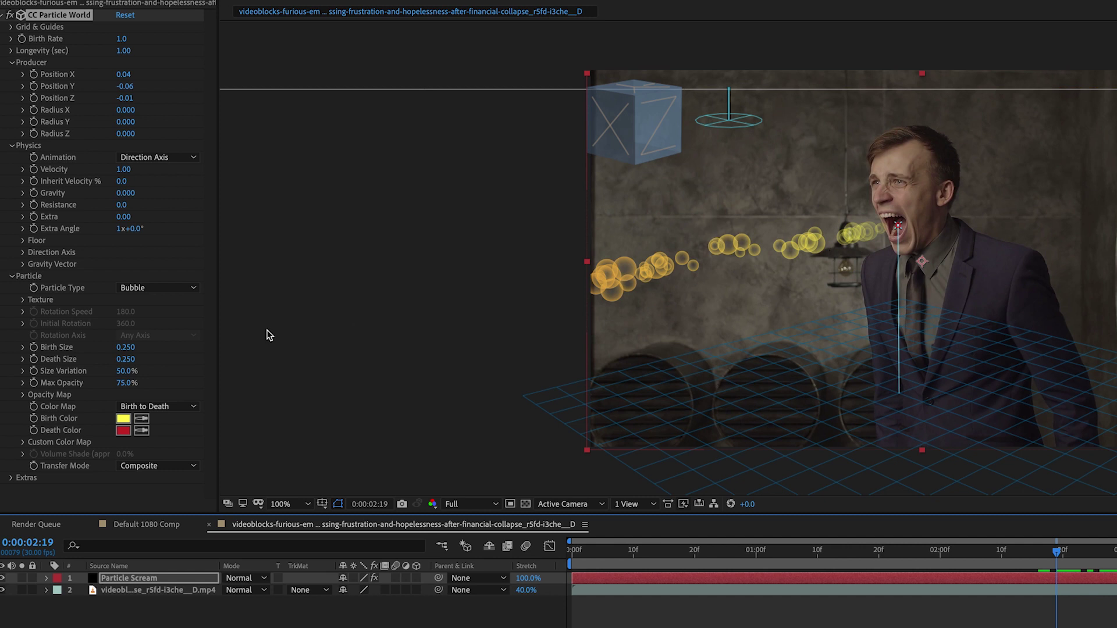
Try Birth Size values of 0.5 and 0.05 for the bubbles.
click(127, 348)
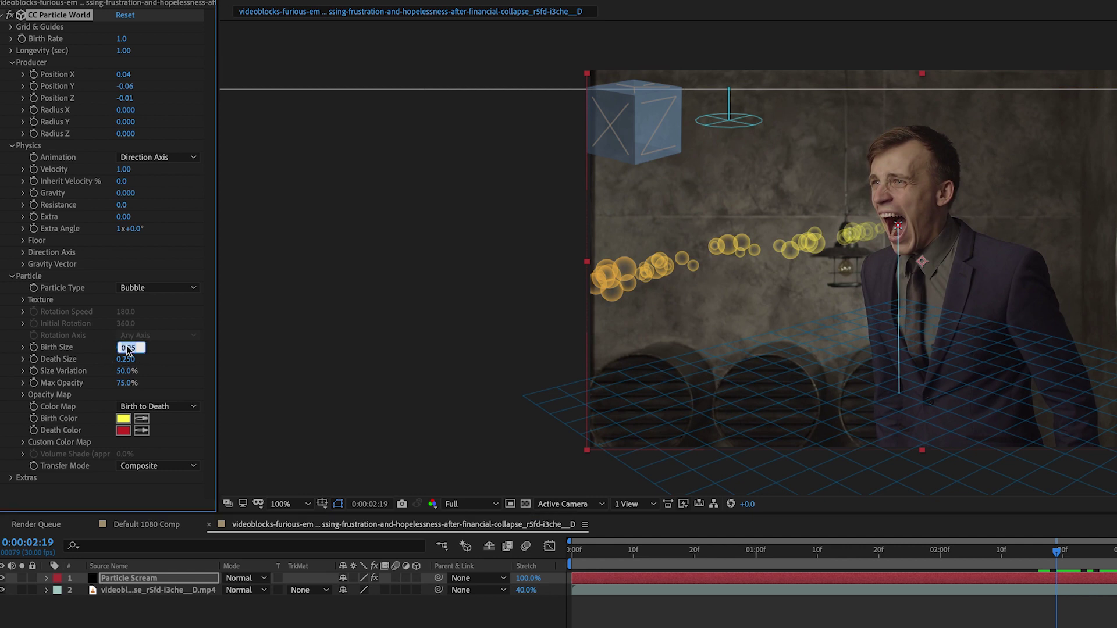
key(Return)
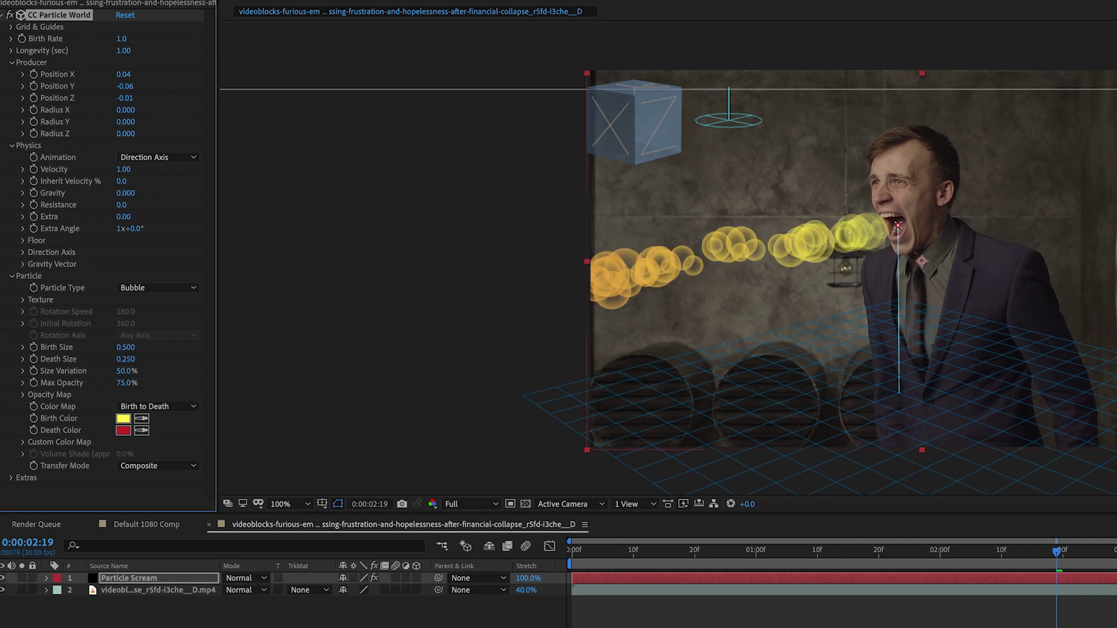
click(126, 347)
text(0.05)
key(Return)
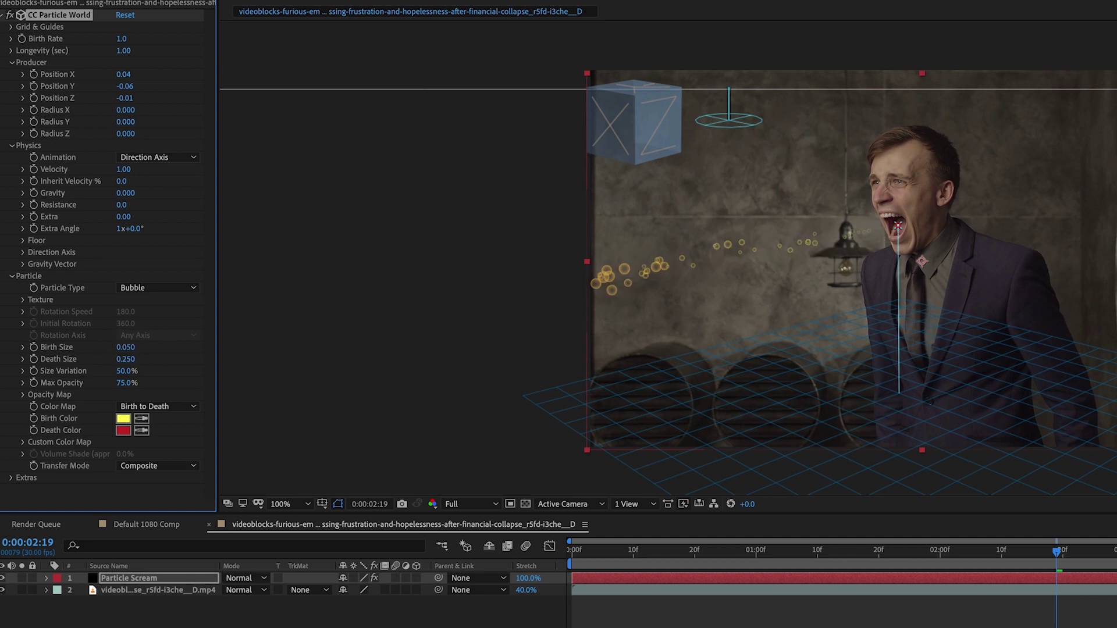
Set the bubbles' Death Size to 4 and preview the widening stream from 0:00:00:09.
click(140, 361)
text(4)
key(Return)
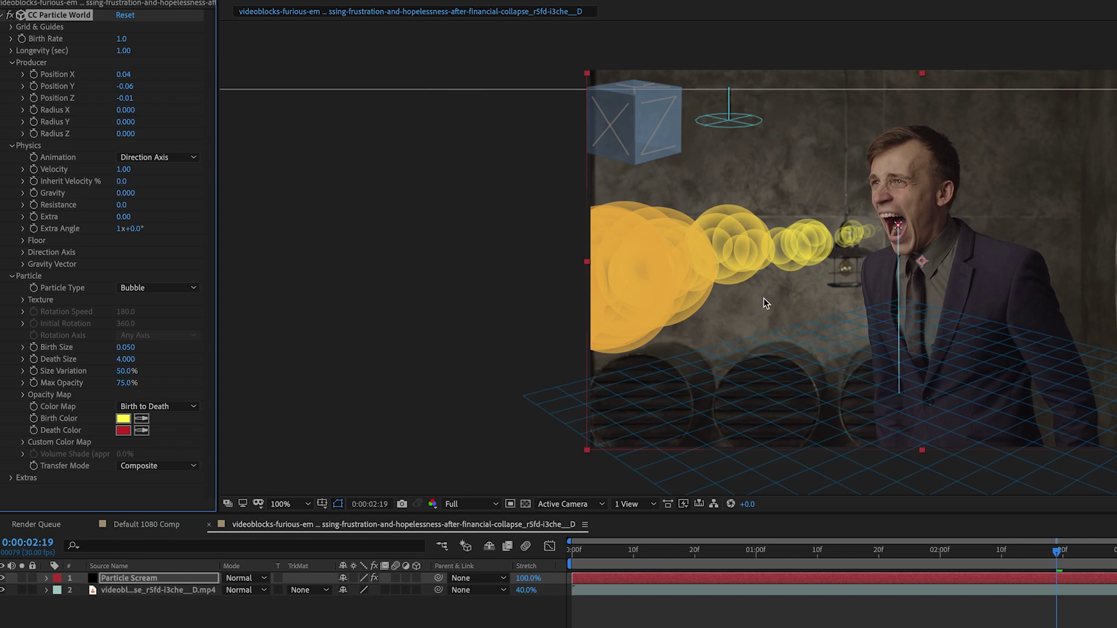
drag(1081, 559, 628, 551)
key(space)
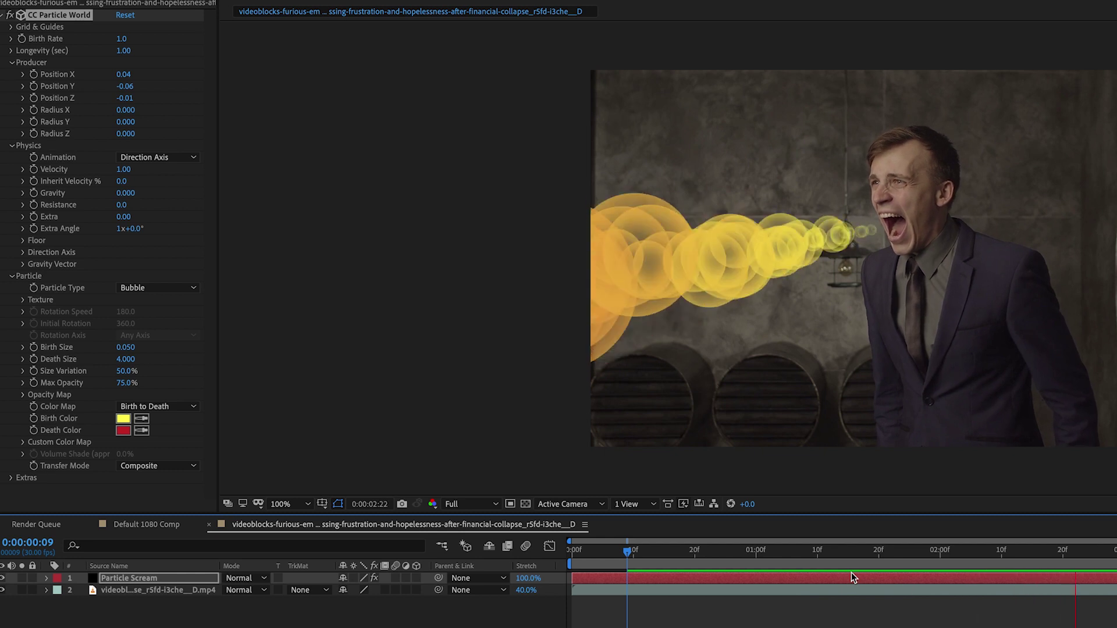
key(space)
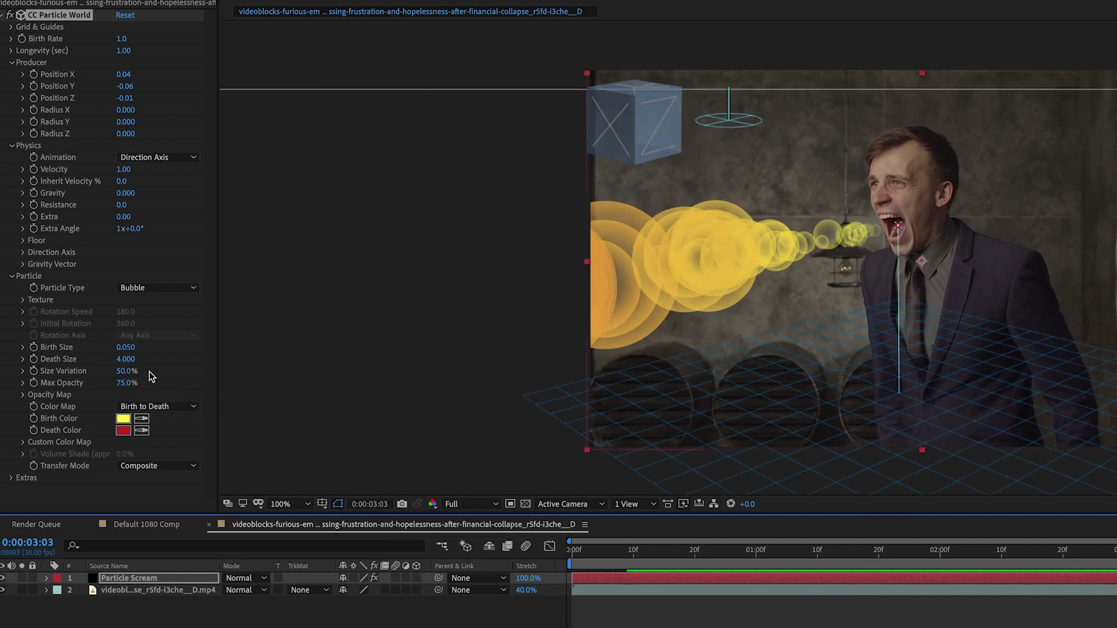
Set the bubbles' Size Variation to 0% and their Birth Size to 0.5.
click(127, 371)
text(0)
key(Return)
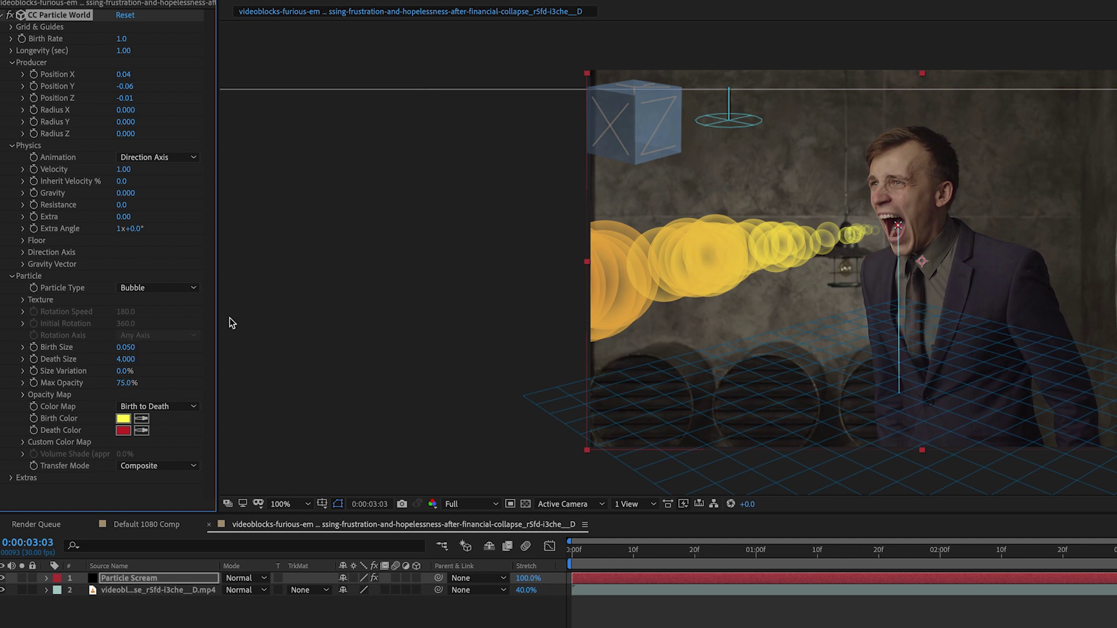
click(127, 348)
text(0.5)
key(Return)
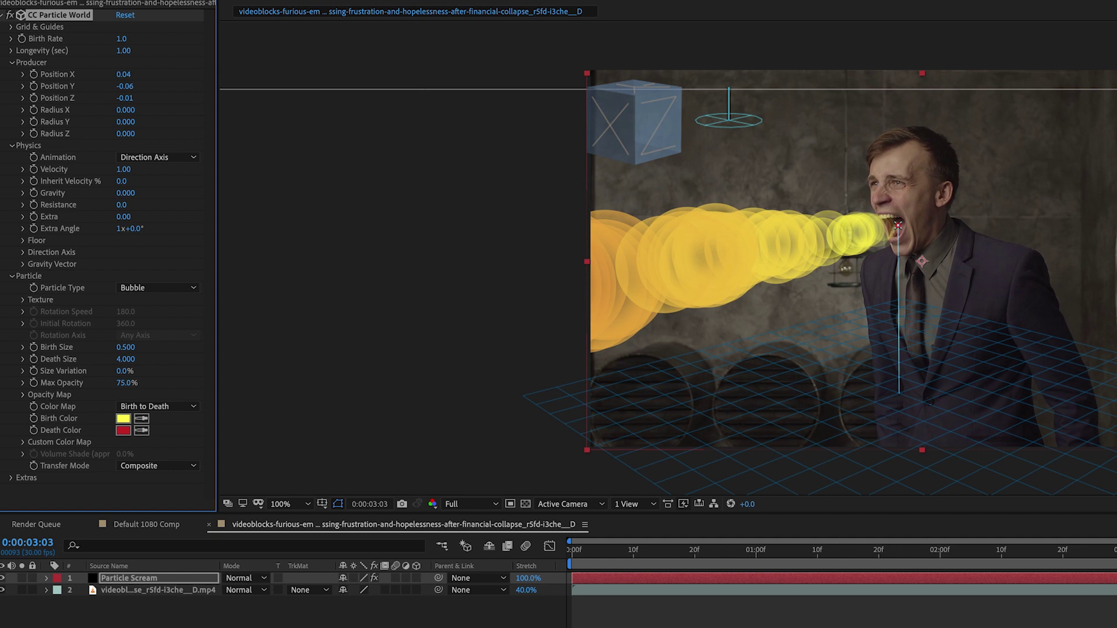
Scrub back to 0:00:01:20 and preview the resized bubble stream from there.
scroll(899, 232, up, 1)
click(1023, 550)
drag(1022, 550, 879, 556)
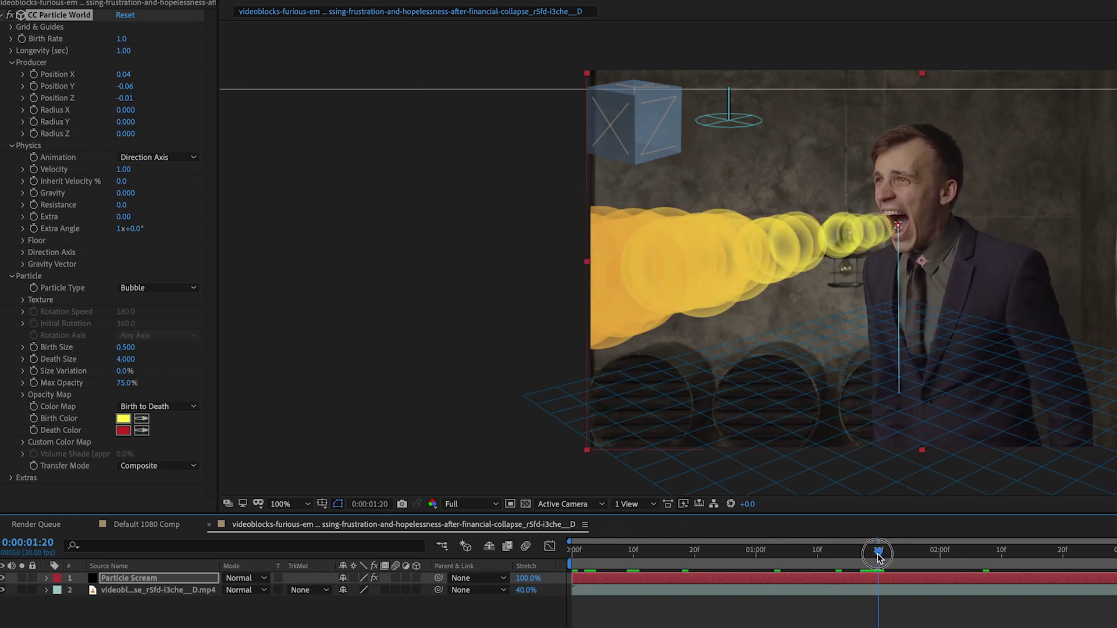
key(space)
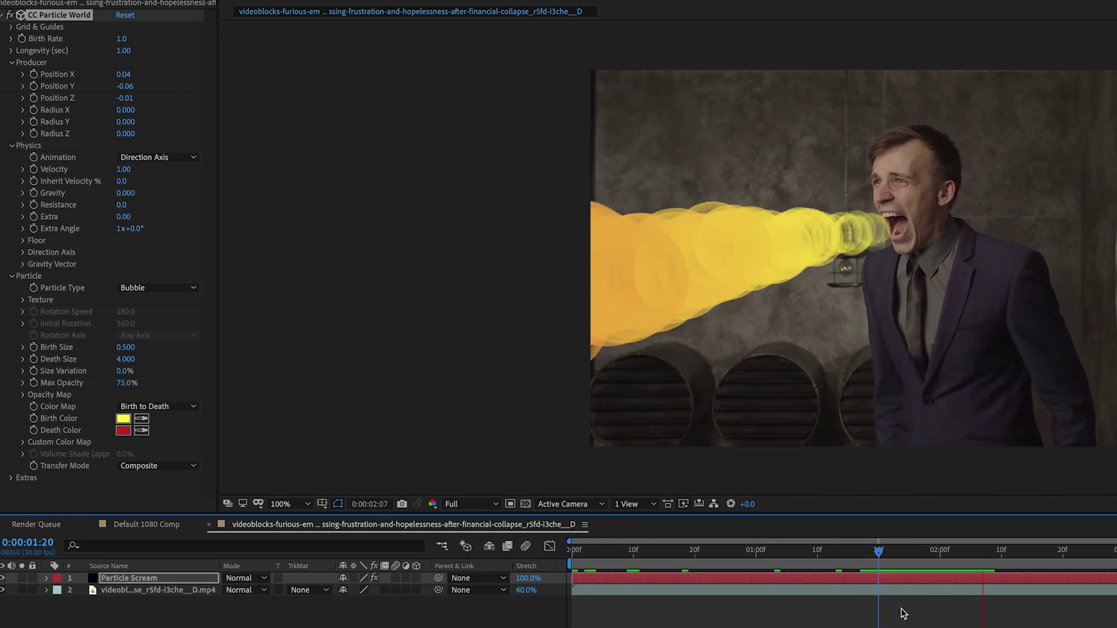
key(space)
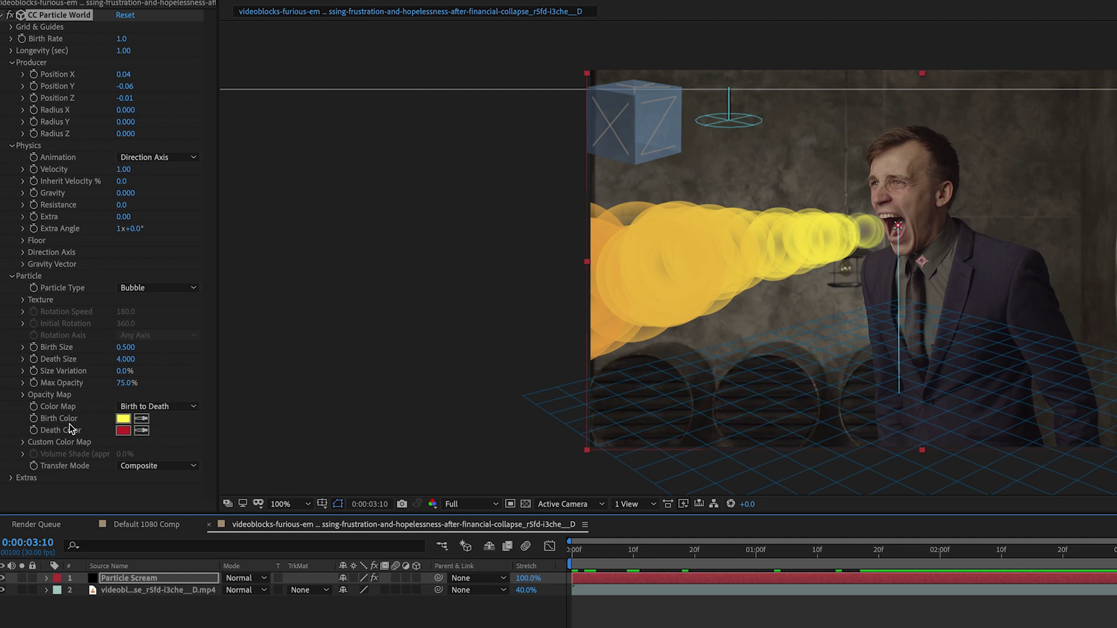
Change both the Birth Color and the Death Color of the particles to pure white.
click(123, 418)
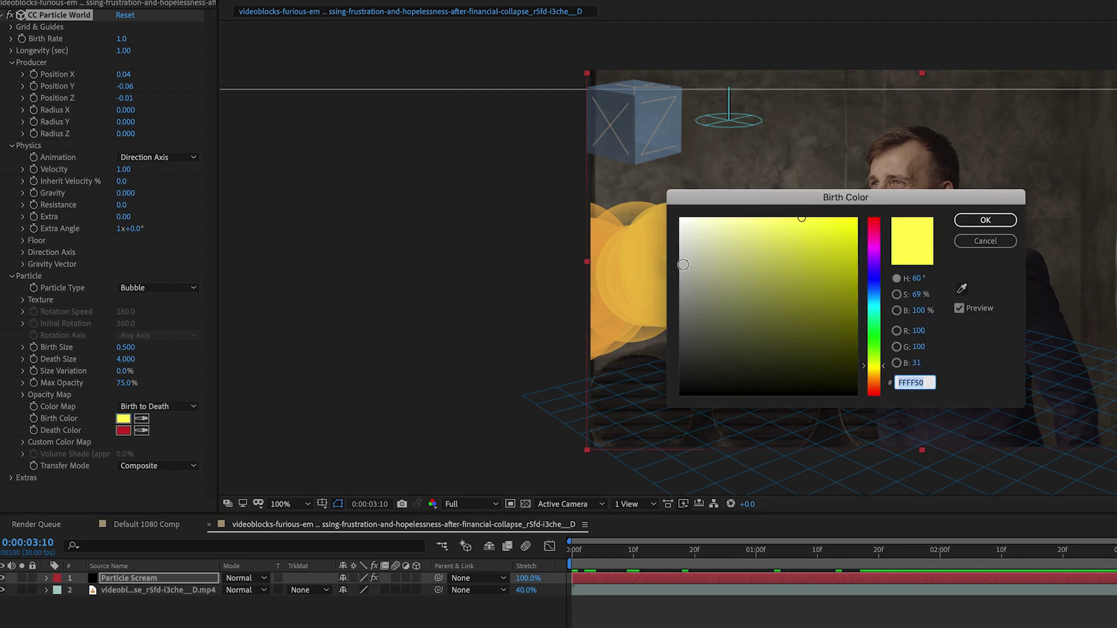
click(666, 227)
drag(666, 227, 674, 218)
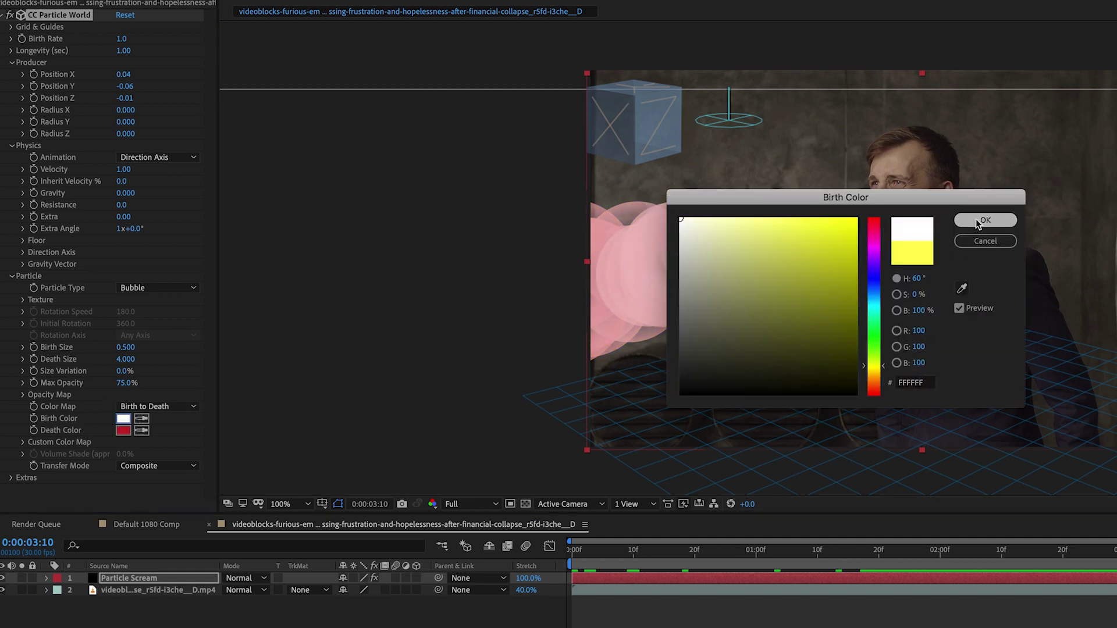
click(977, 220)
click(123, 430)
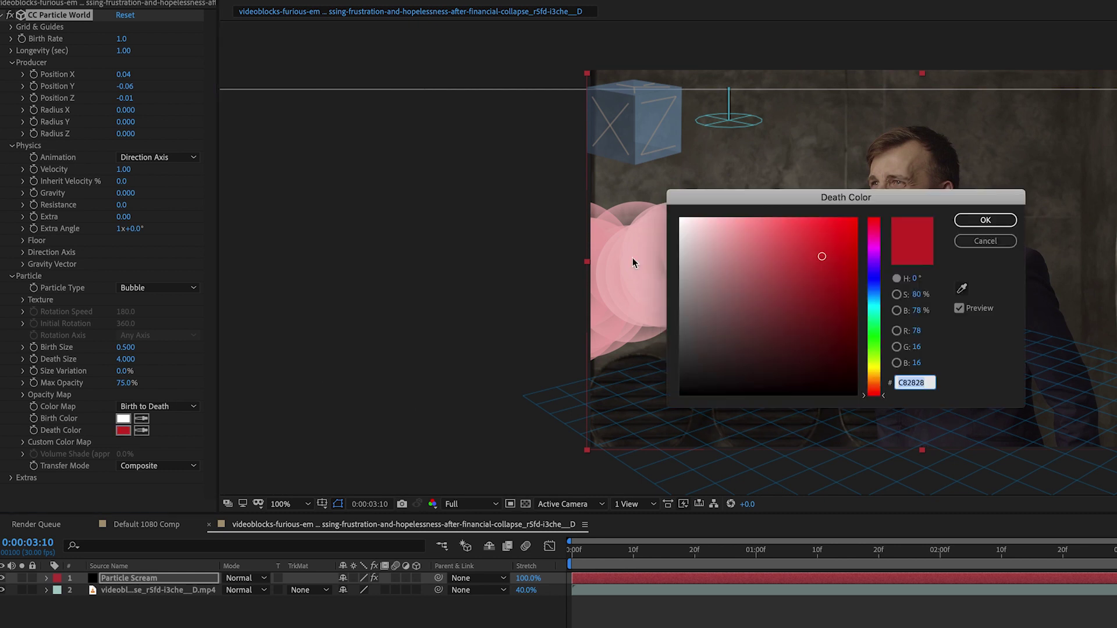
drag(688, 253, 676, 219)
click(985, 219)
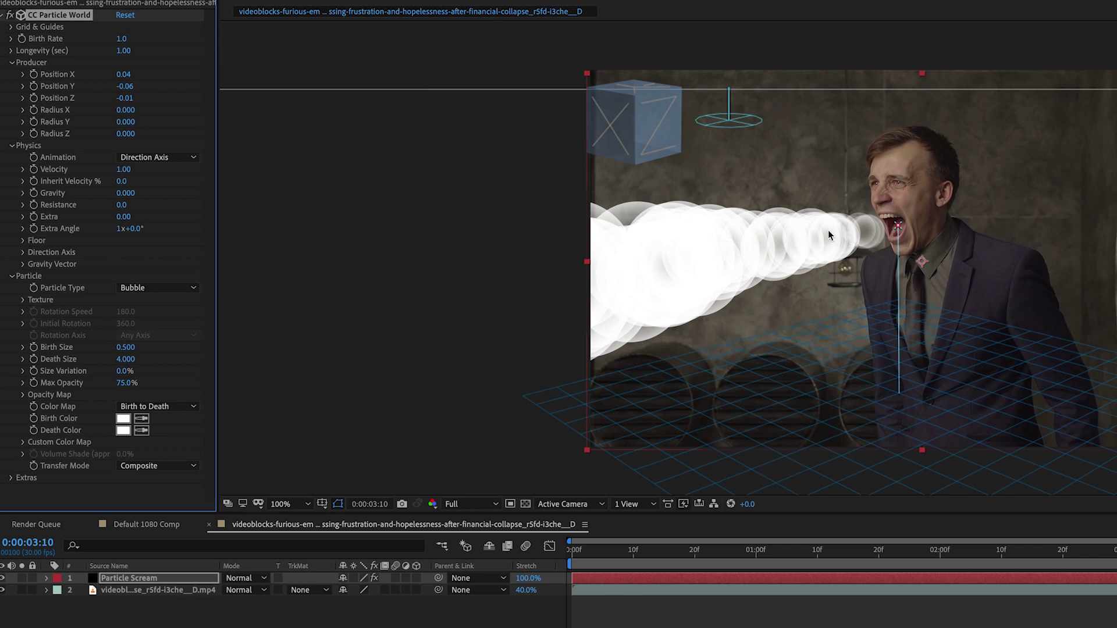
Move the playhead to 0:00:02:20 and set the particles' Longevity to 3 seconds.
click(1039, 552)
drag(1041, 558, 1062, 553)
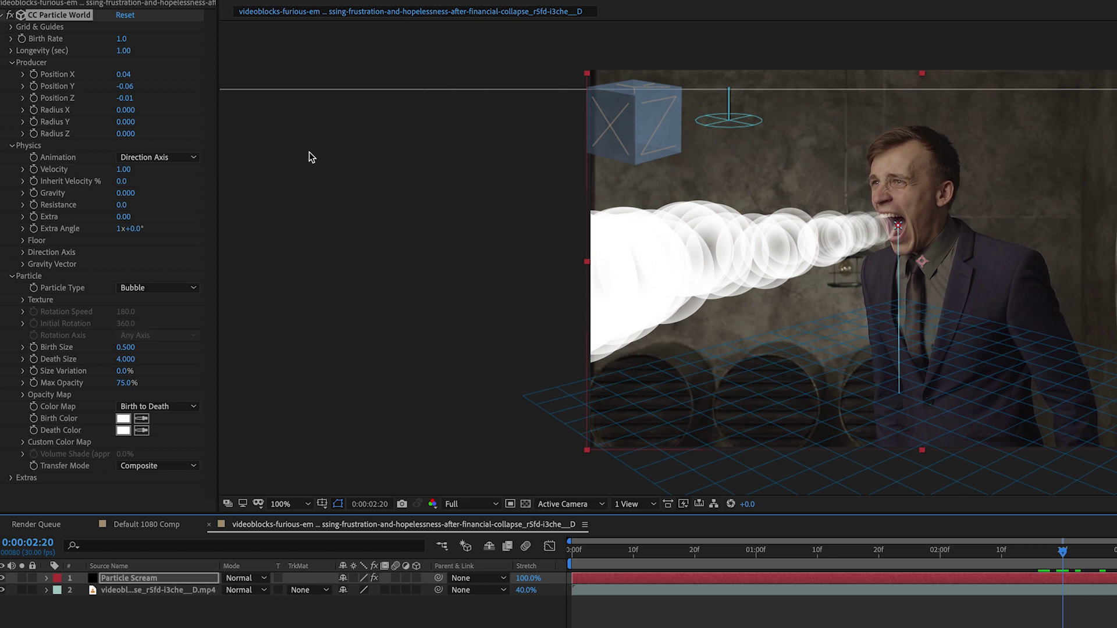
click(124, 52)
text(3)
key(Return)
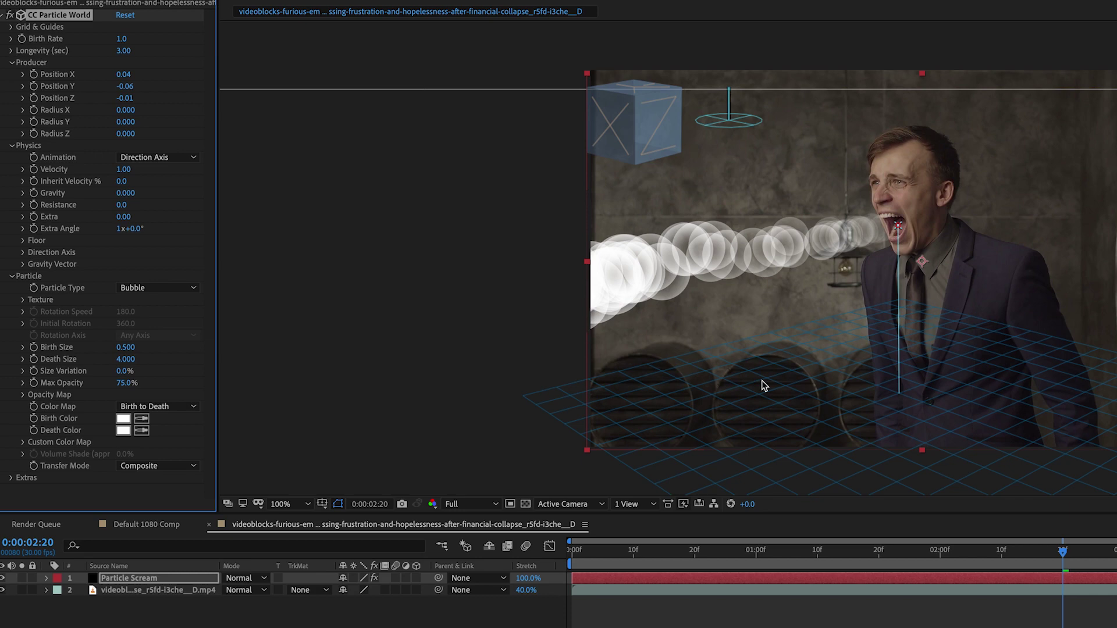
Preview the white bubble stream with the longer lifespan from 0:00:01:20.
drag(1063, 556, 879, 567)
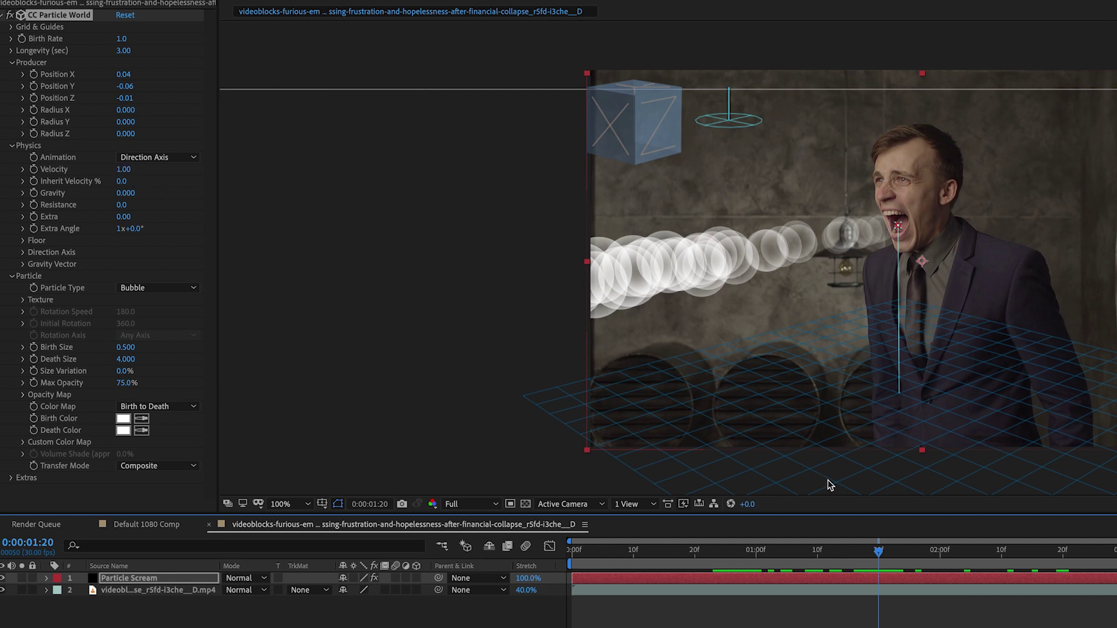
key(space)
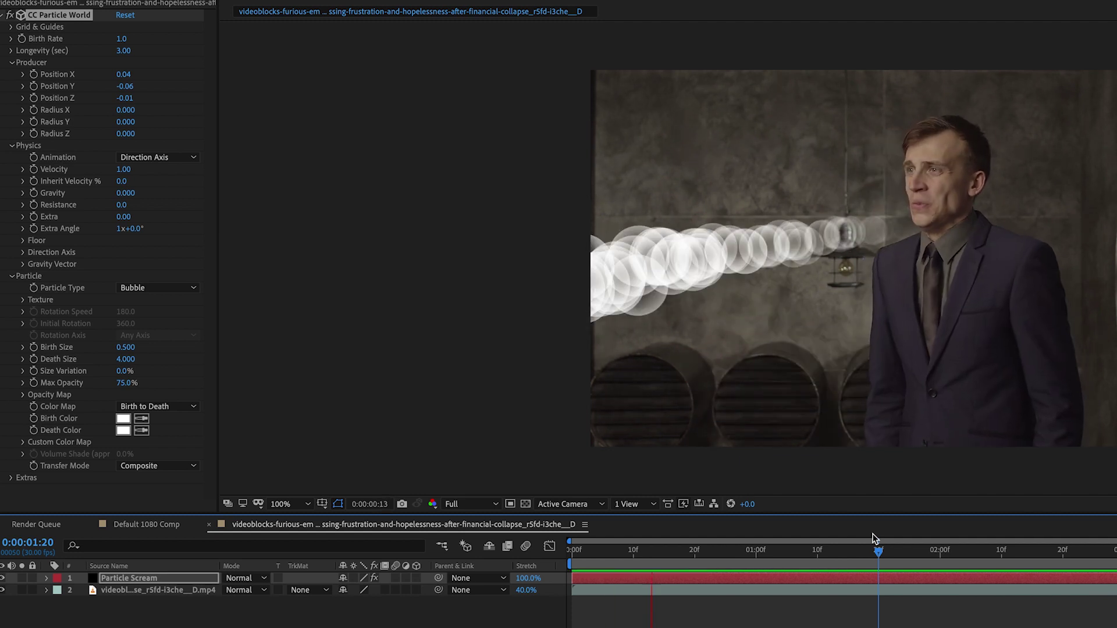
key(space)
Find the scream's onset at 0:00:01:00 and shift the Particle Scream layer to start there.
drag(789, 557, 767, 571)
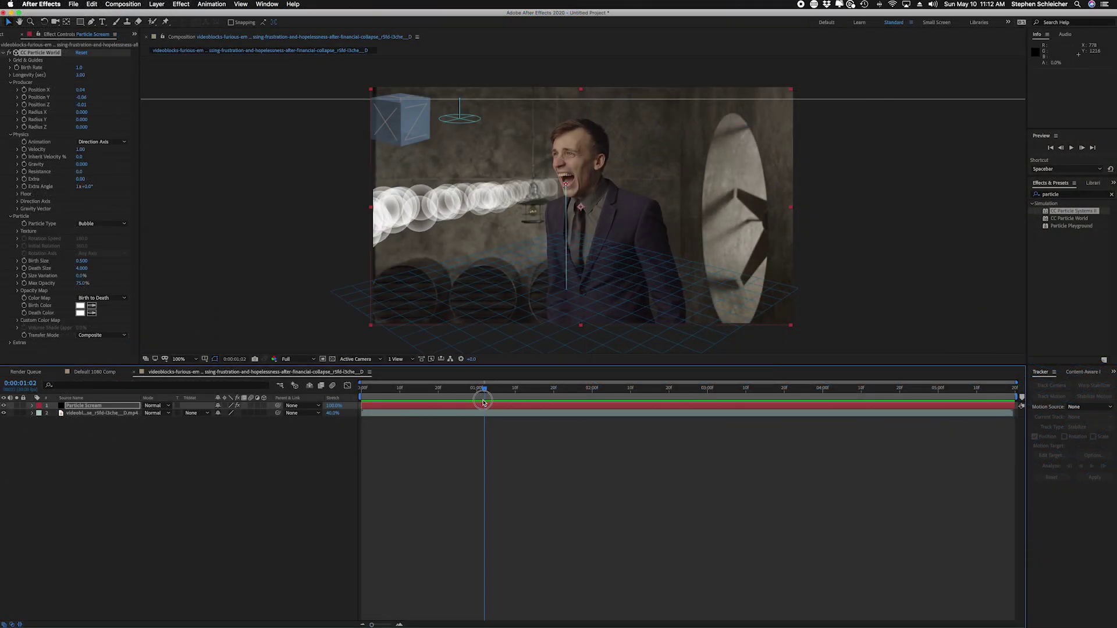
drag(483, 401, 477, 401)
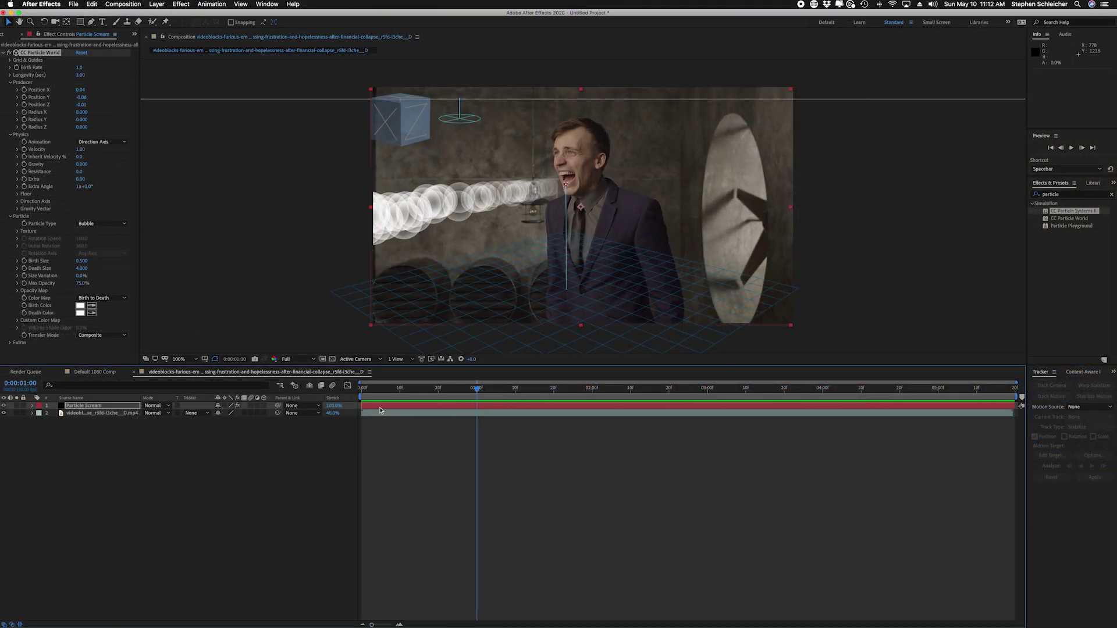
drag(380, 410, 488, 412)
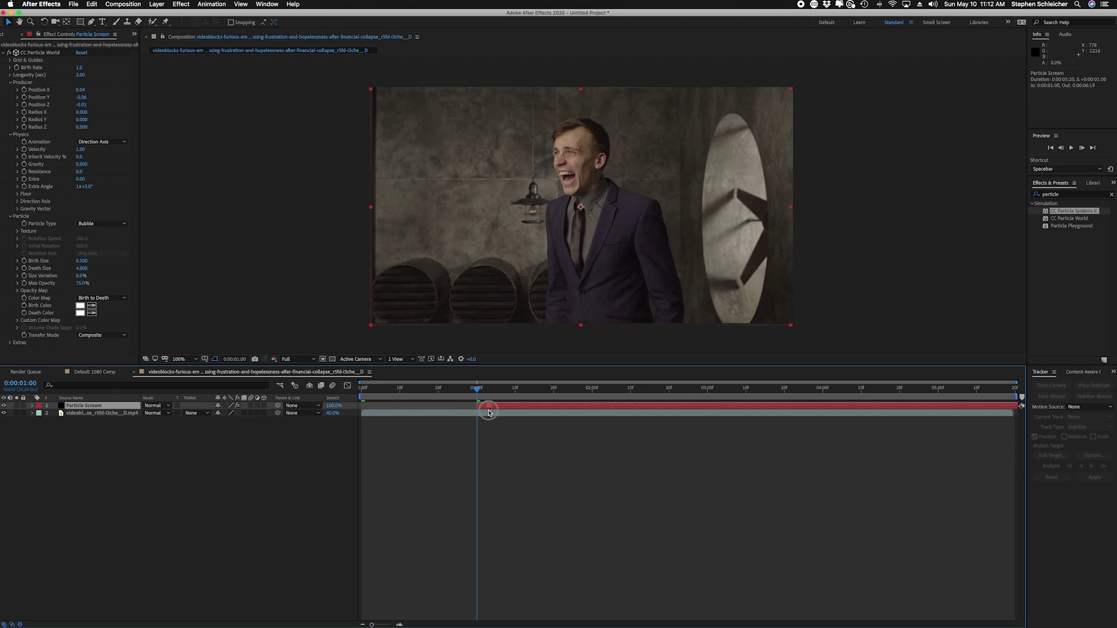
Preview the retimed Particle Scream from the start of the composition and check when the bubbles leave the mouth.
key(space)
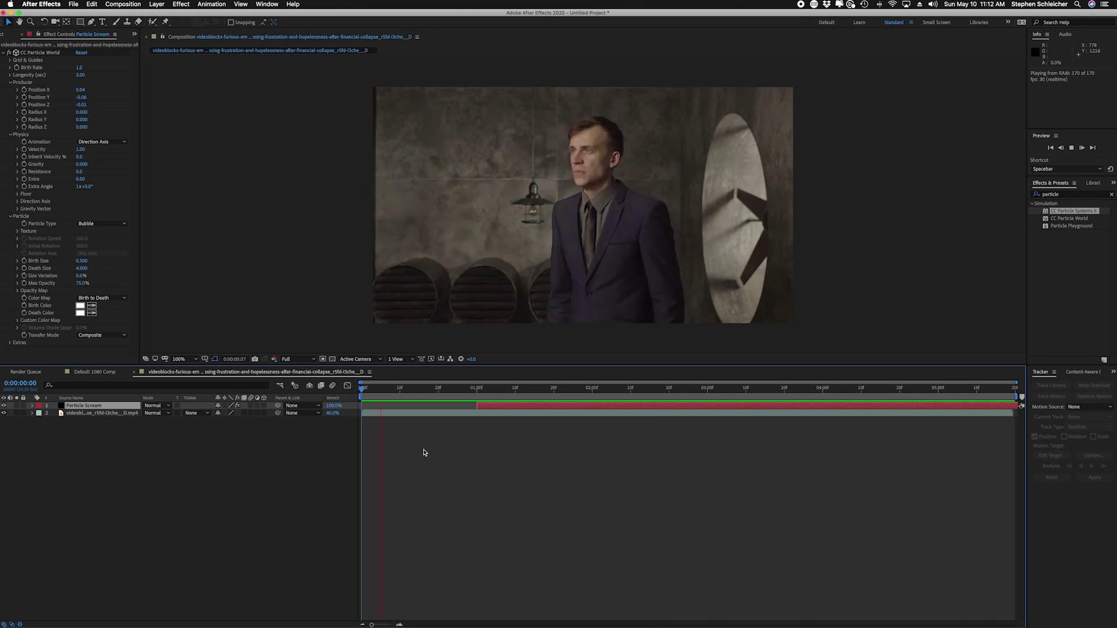
click(625, 389)
drag(611, 390, 350, 393)
key(space)
key(space)
key(space)
key(space)
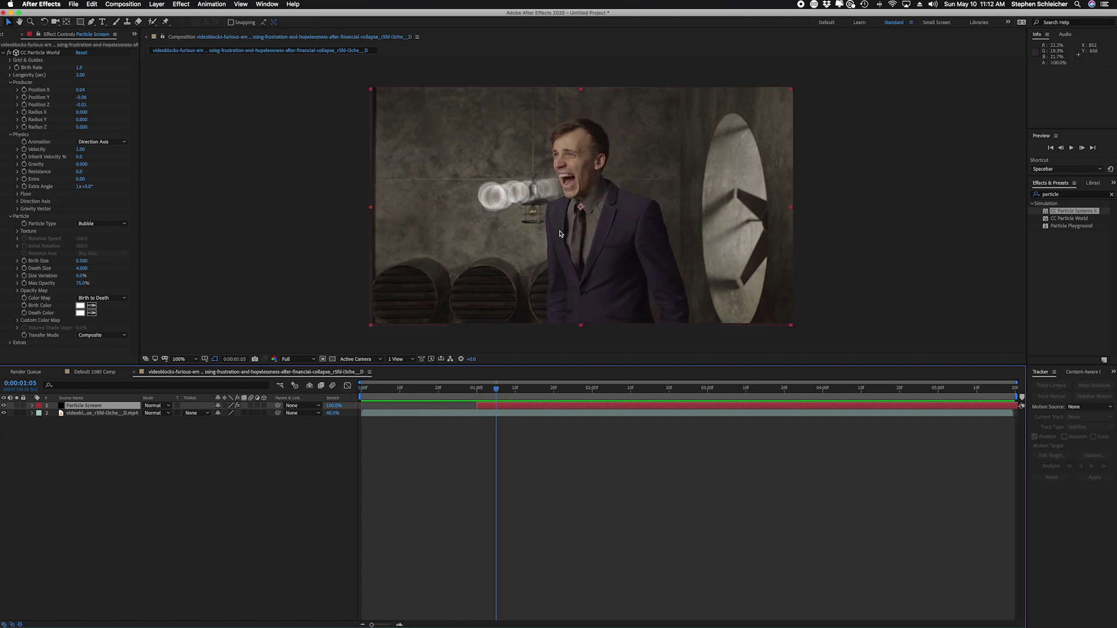
Shift the Particle Scream layer to start at 0:00:00:28 and preview the earlier bubble stream.
key(period)
key(period)
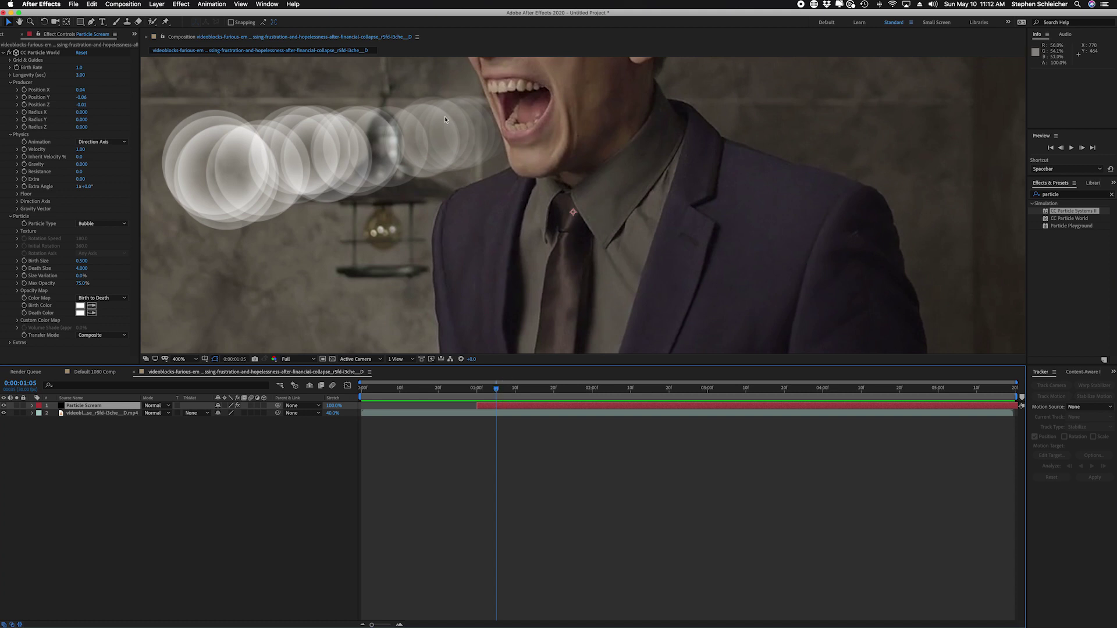
mouse_move(495, 389)
mouse_down()
mouse_move(467, 392)
mouse_move(499, 407)
mouse_up()
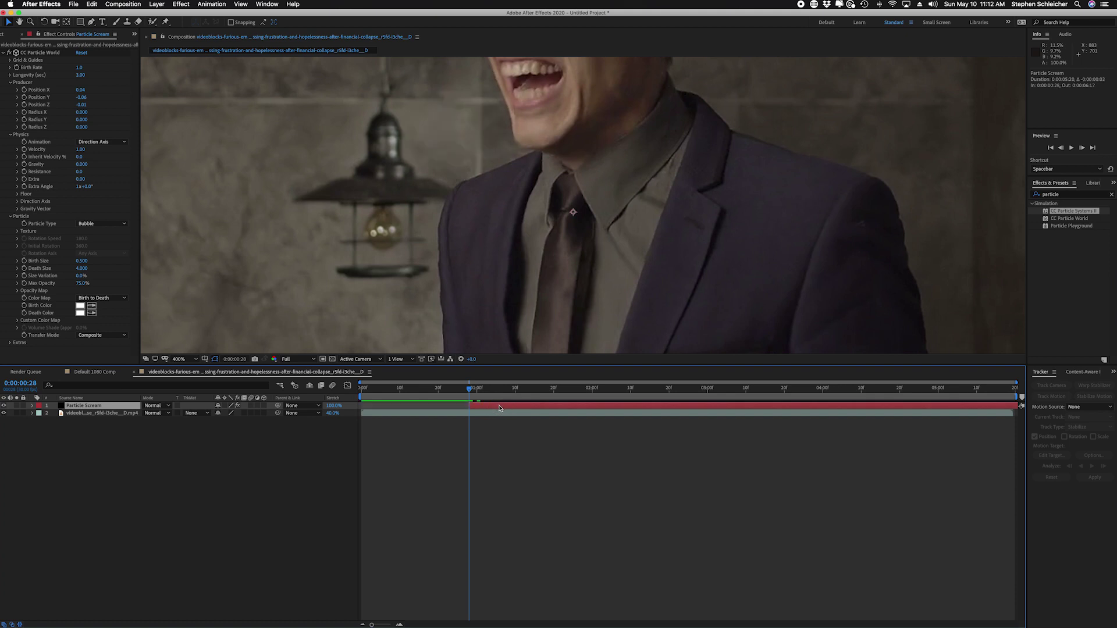
key(space)
key(space)
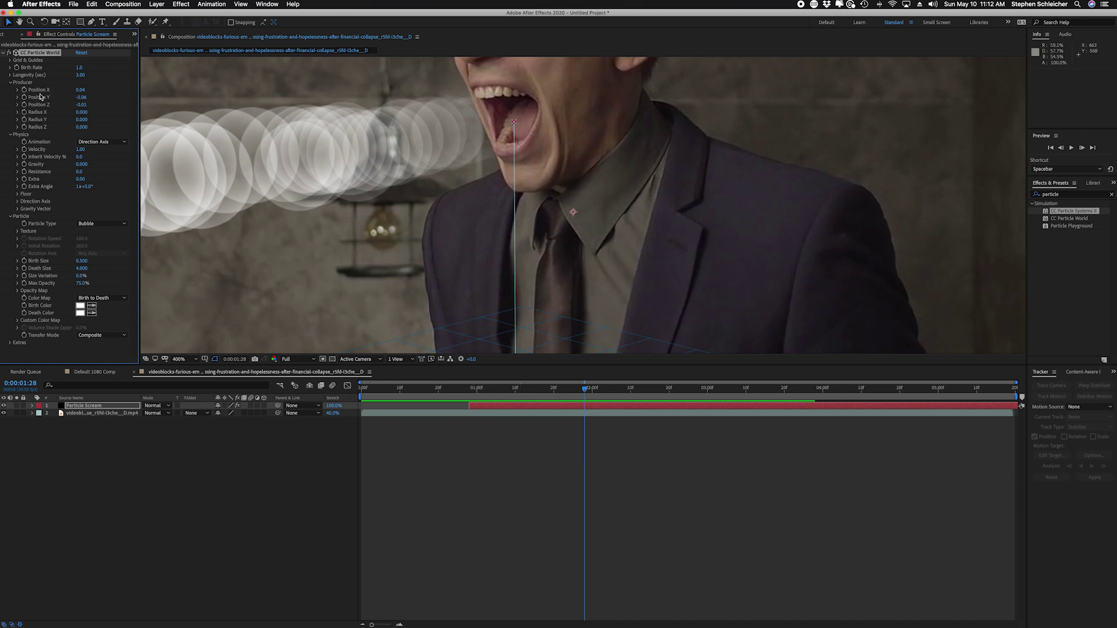
Enable keyframing for the particle producer's Position X, Y and Z at 0:00:00:28.
drag(585, 389, 472, 390)
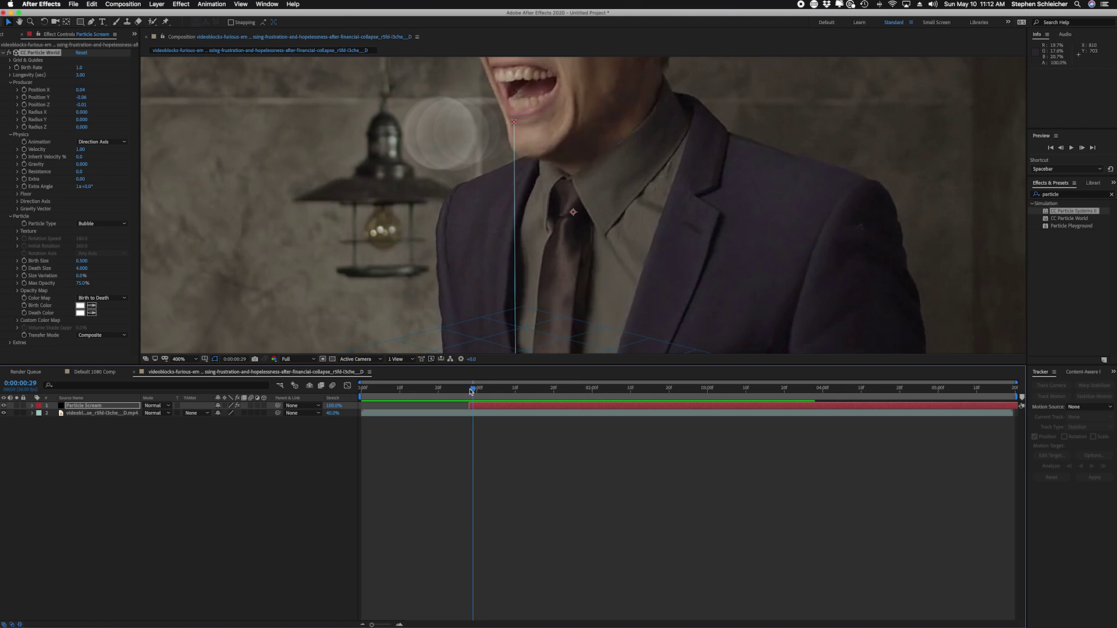
drag(473, 391, 469, 392)
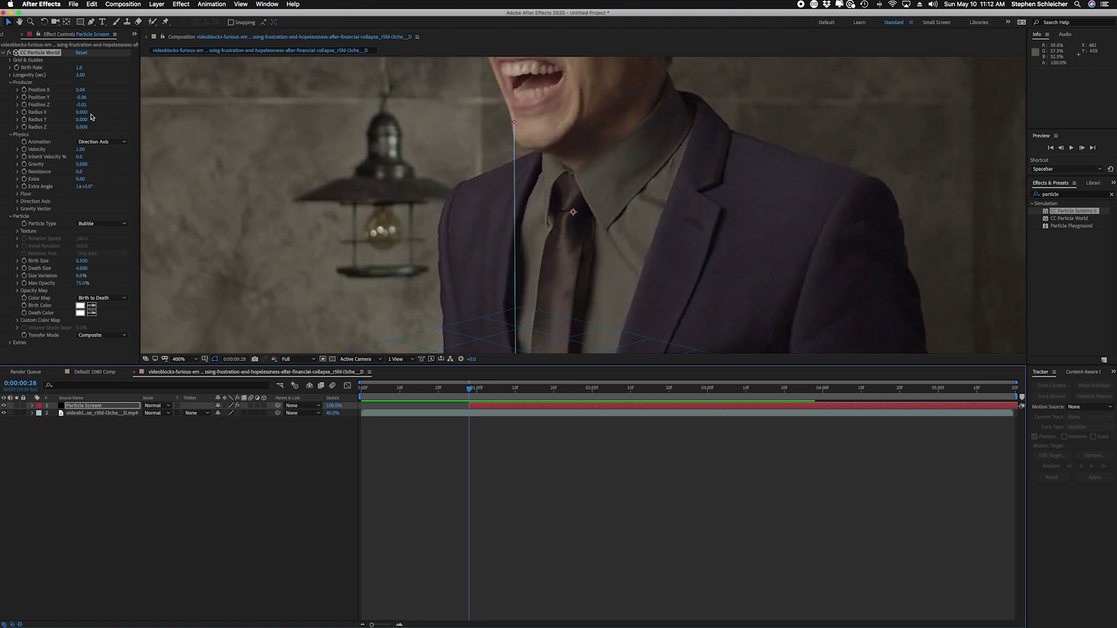
click(24, 90)
click(25, 98)
click(24, 105)
Reposition the Particle Scream layer to 942.5, 531.5 so the emitter sits in the man's open mouth at 0:00:01:04.
drag(529, 128, 530, 102)
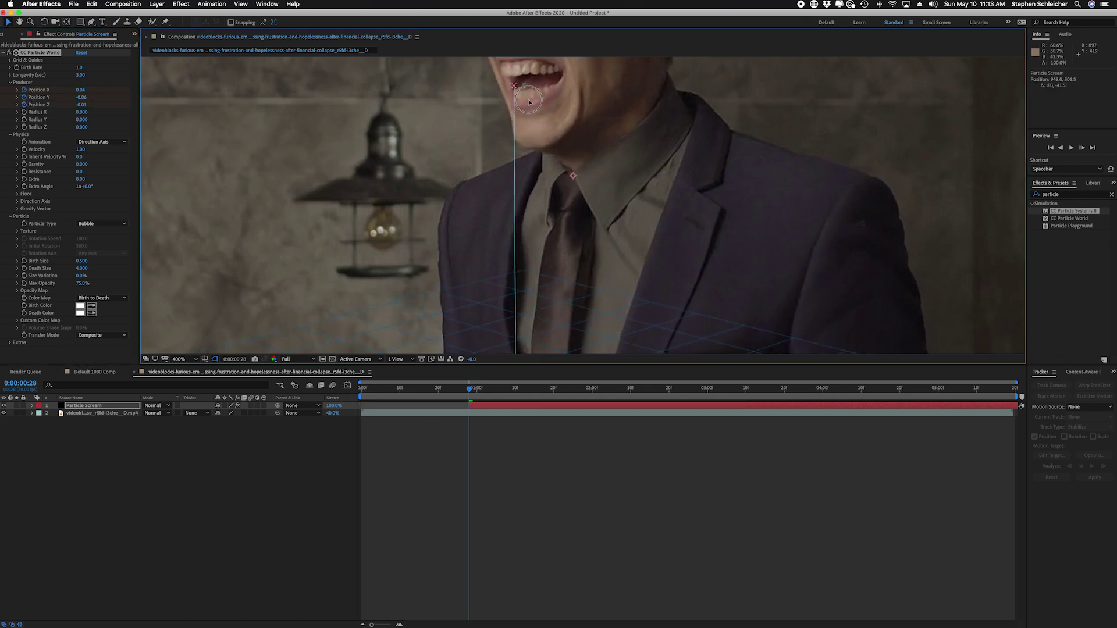
drag(470, 388, 516, 395)
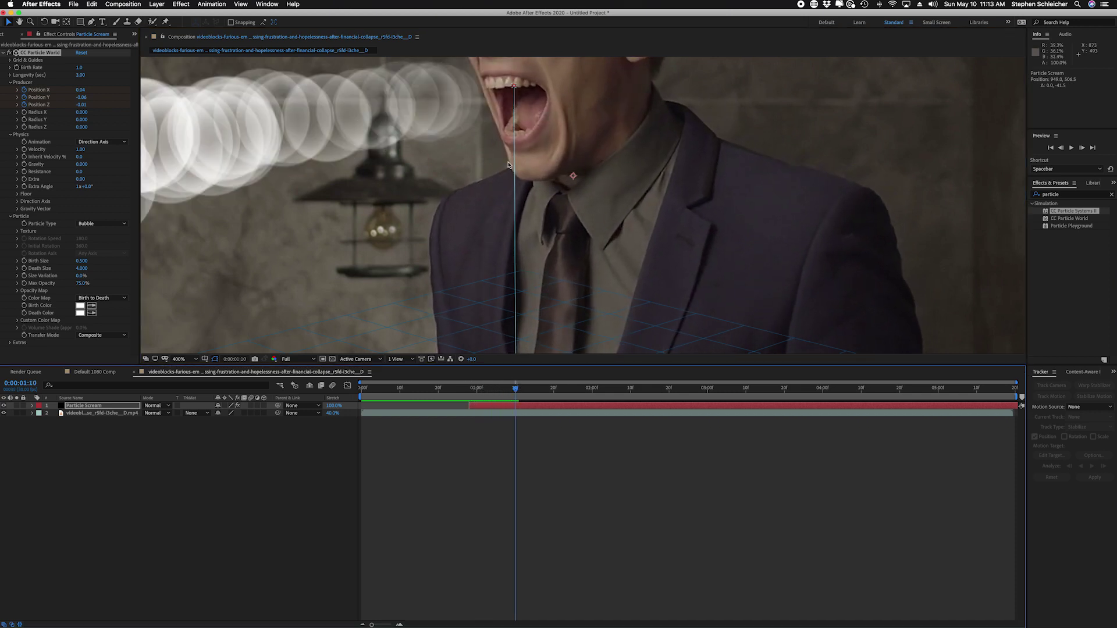
drag(515, 391, 492, 395)
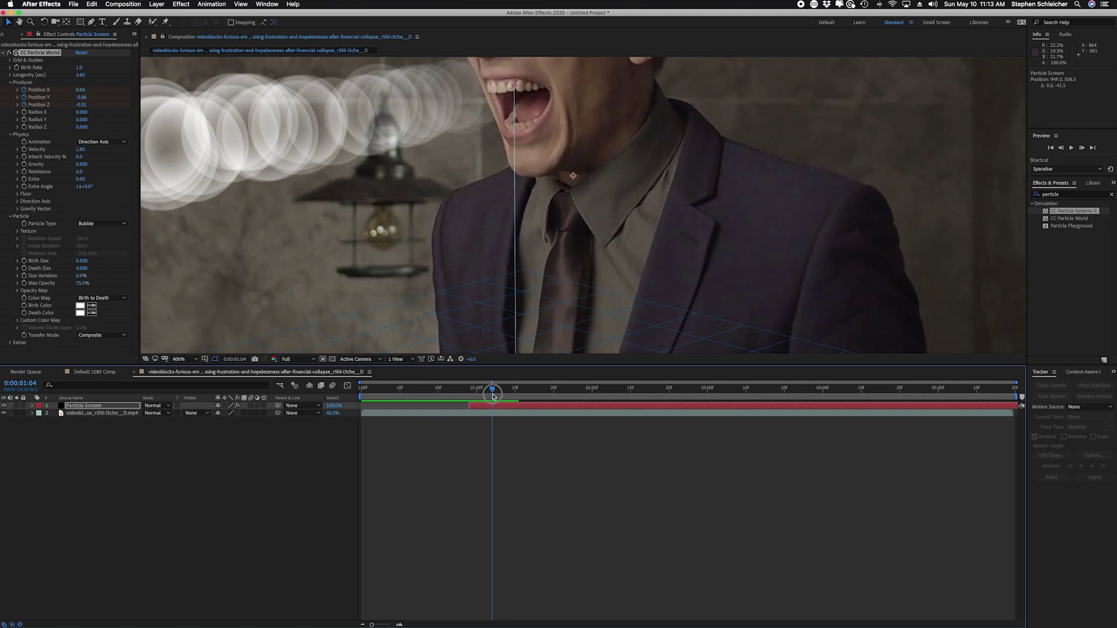
drag(514, 98, 509, 120)
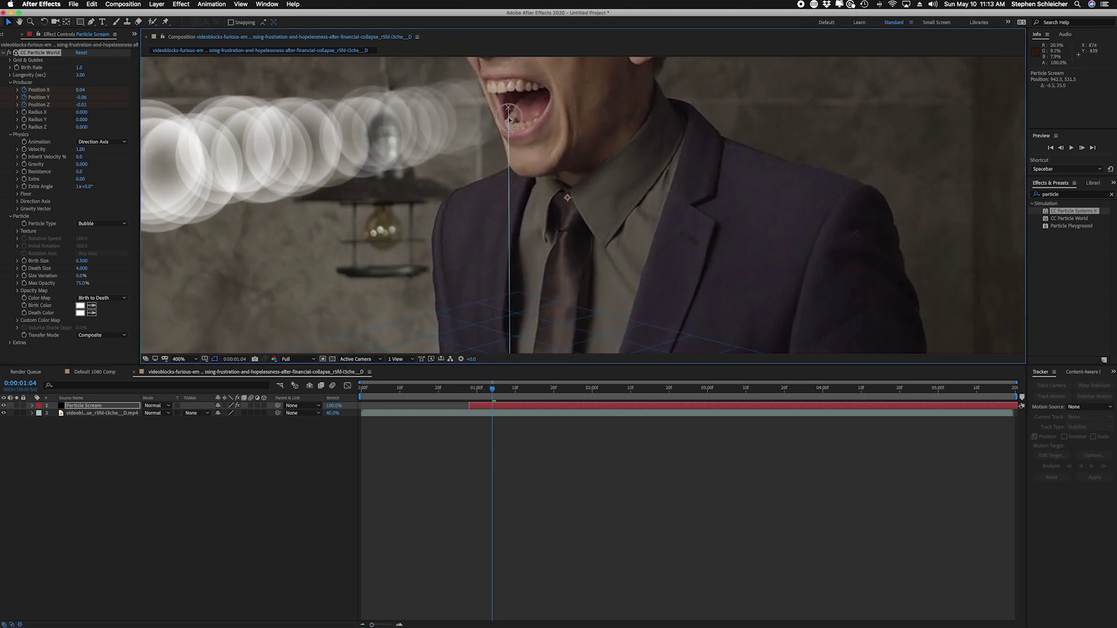
Keyframe the producer's Position Y at -0.07 at 0:00:00:28 and at -0.06 at 0:00:01:01.
mouse_move(492, 392)
mouse_down()
mouse_move(459, 393)
mouse_move(470, 396)
mouse_up()
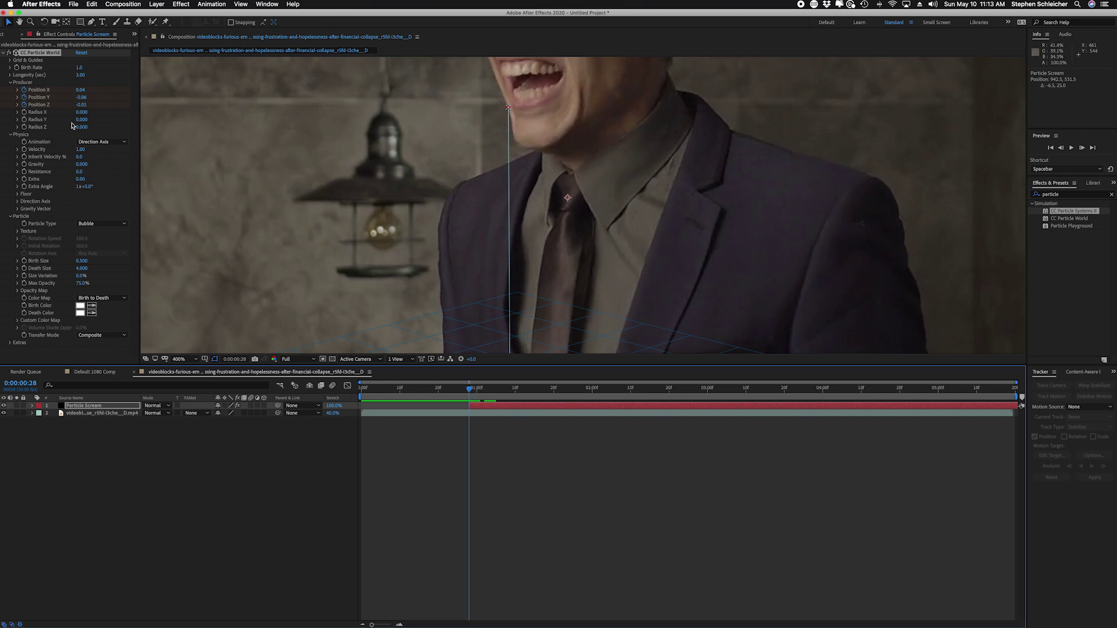
click(82, 90)
drag(81, 90, 77, 93)
click(83, 97)
click(103, 100)
drag(82, 97, 82, 98)
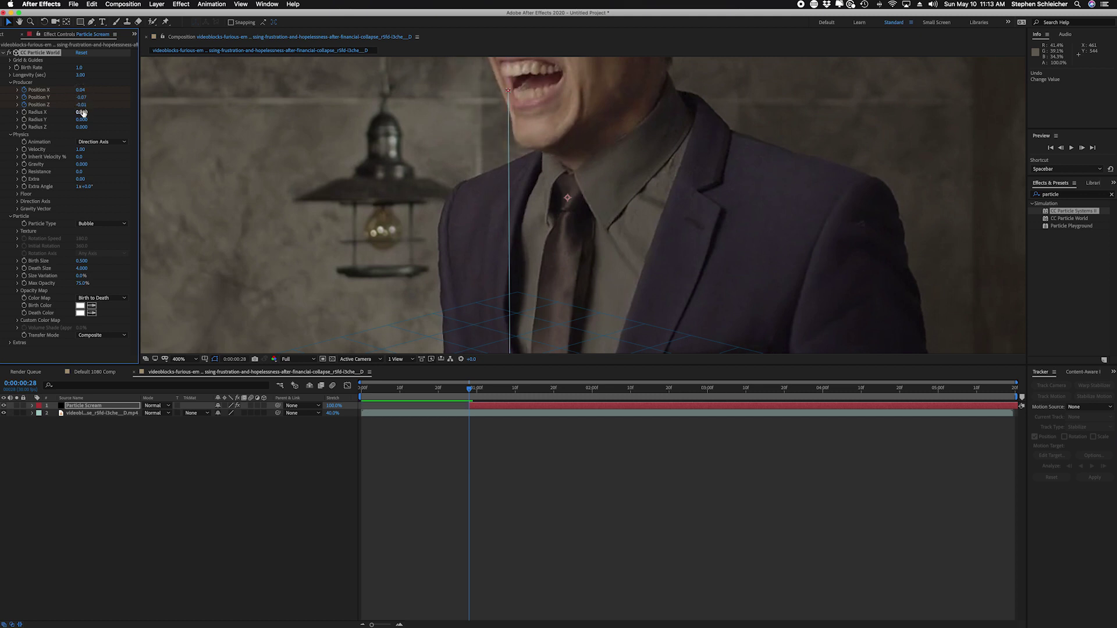
drag(471, 388, 480, 390)
drag(84, 99, 81, 91)
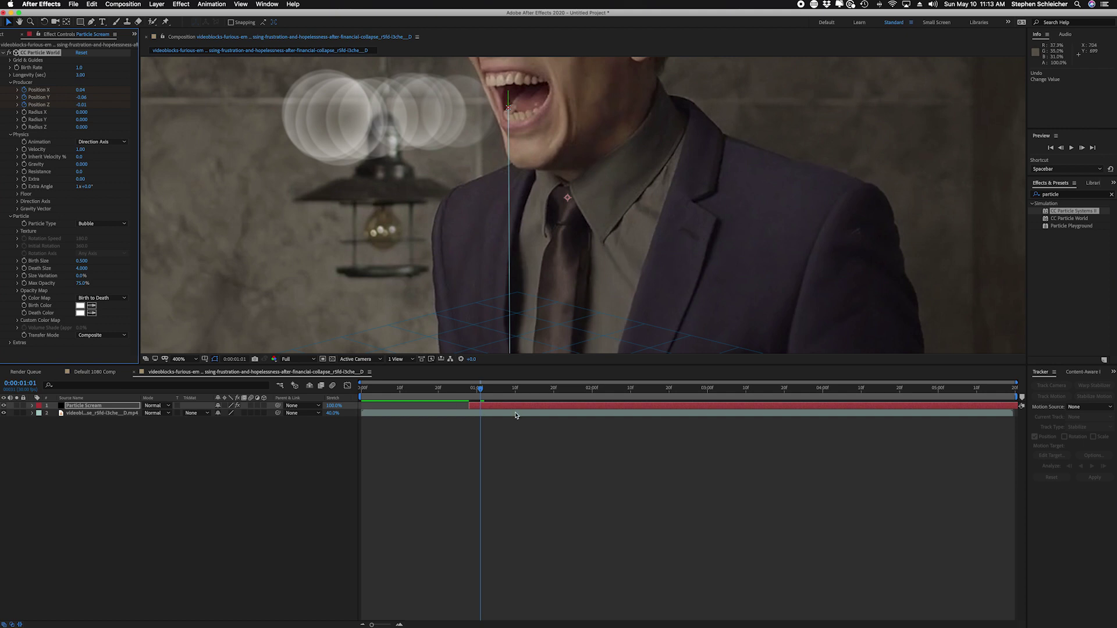
Preview the keyframed bubble stream from 0:00:00:21 through the scream.
drag(480, 394, 442, 393)
key(comma)
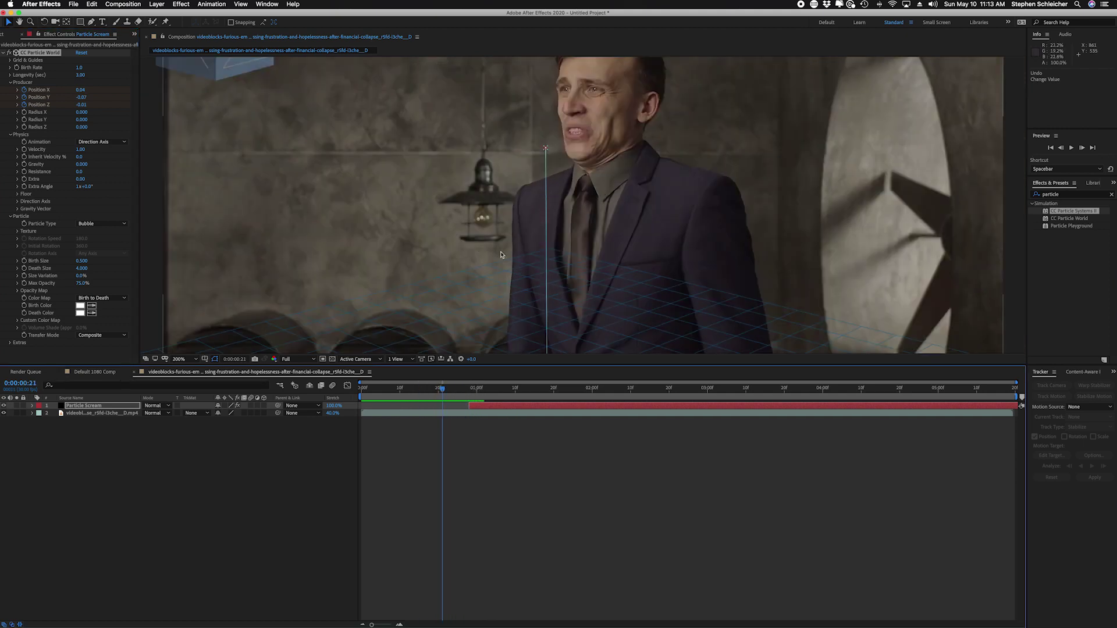
key(space)
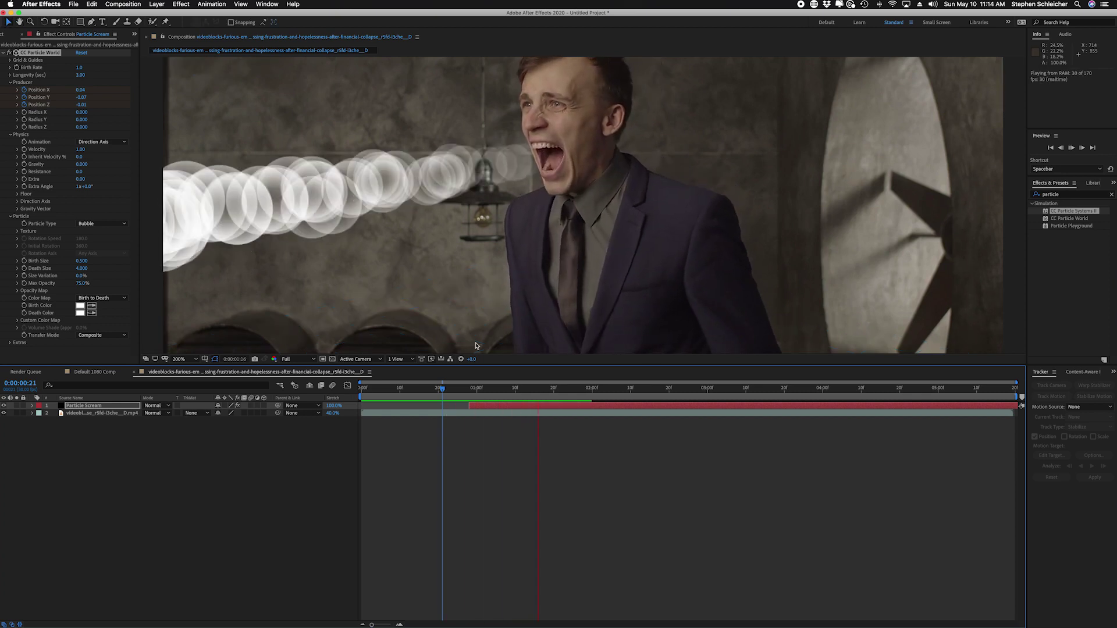
key(space)
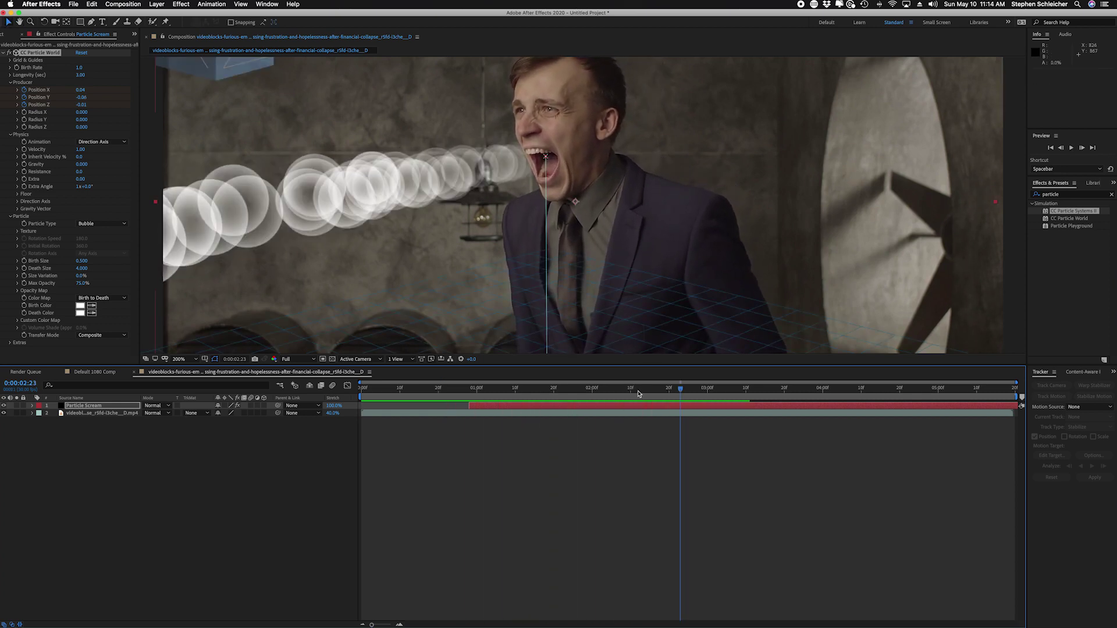
Keyframe the producer's Position Y at about -0.05 at 0:00:02:00, and check the stream at 0:00:01:26.
drag(682, 393, 594, 392)
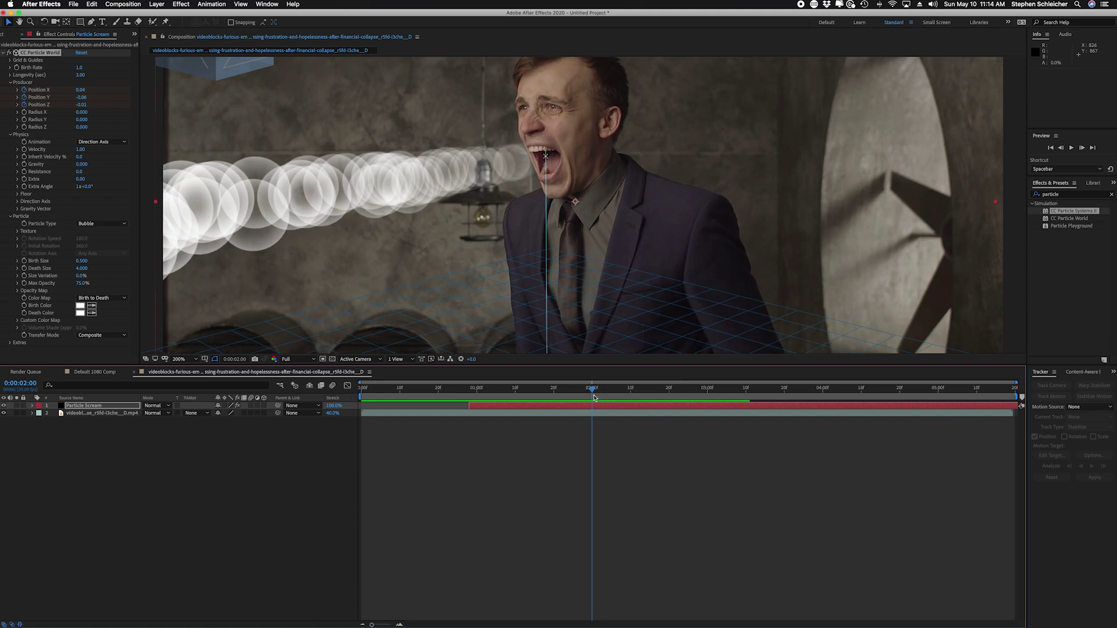
click(82, 98)
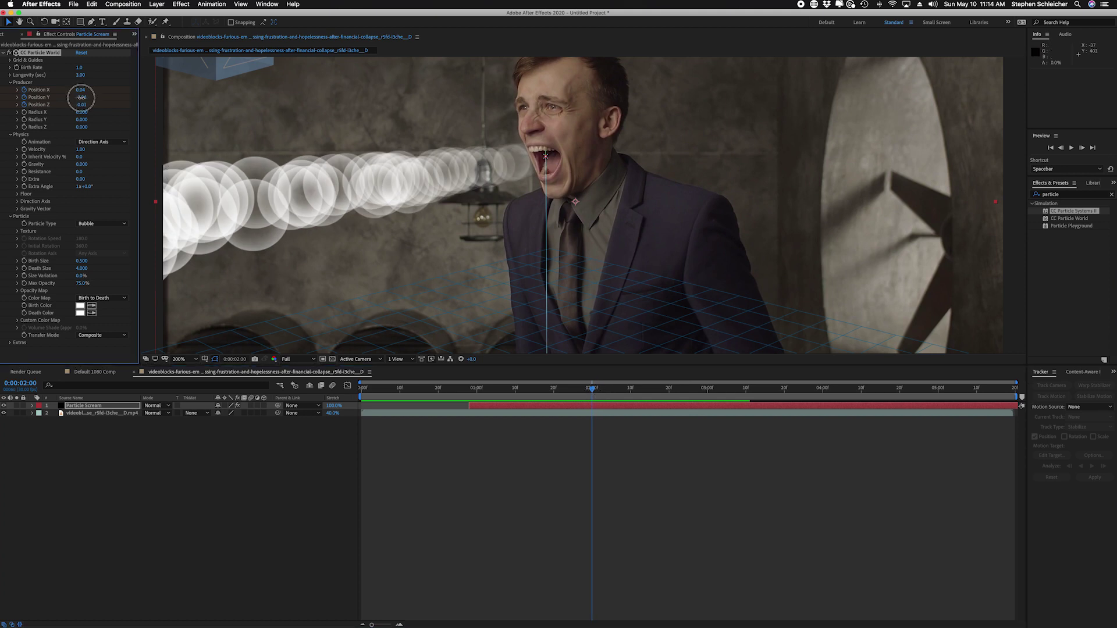
drag(82, 97, 81, 97)
drag(592, 391, 573, 406)
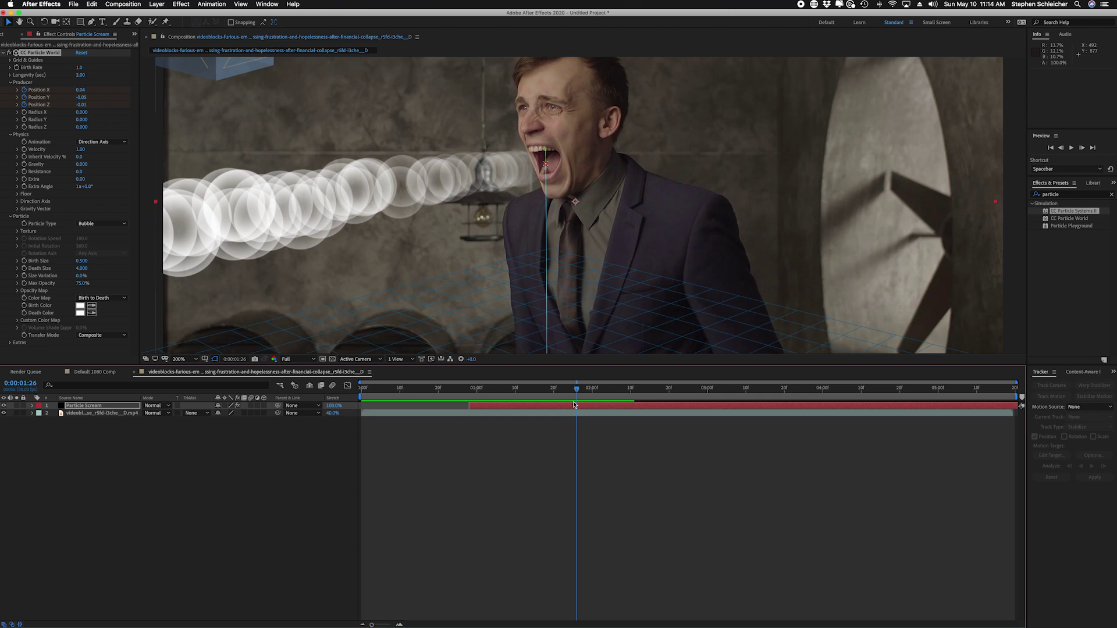
Collapse the CC Particle World settings and apply the Displacement Map effect to the man's video layer.
click(5, 53)
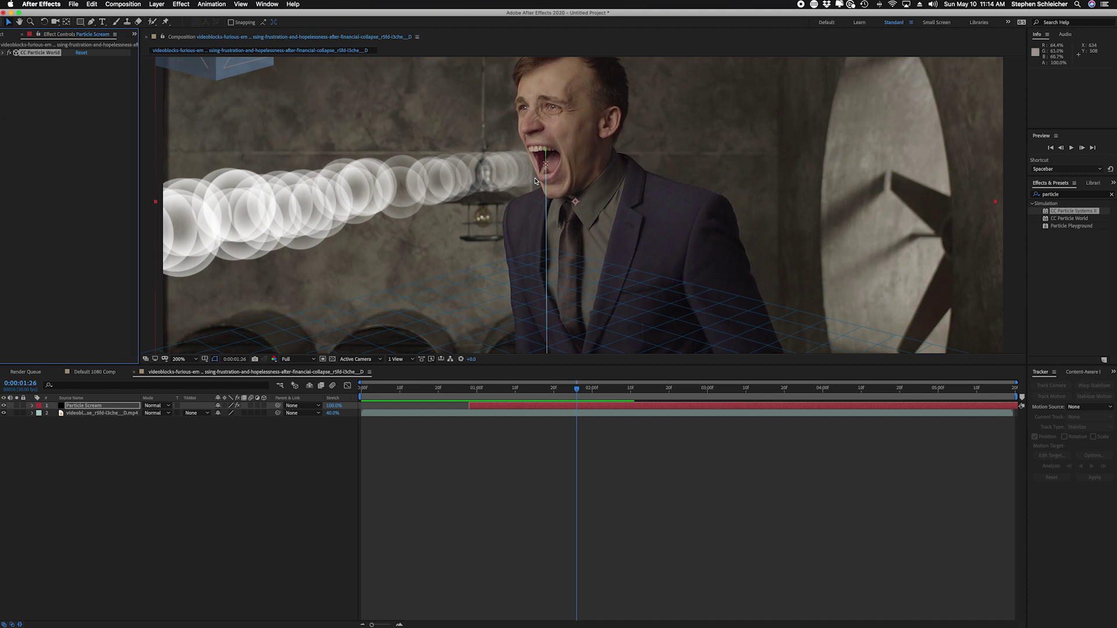
click(93, 413)
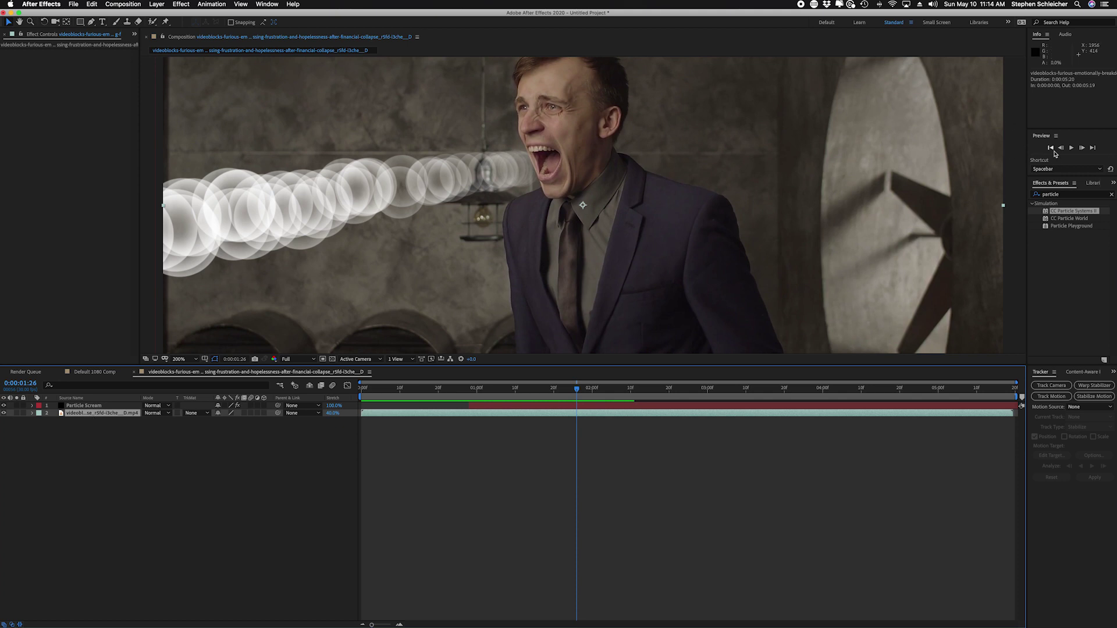
click(1064, 194)
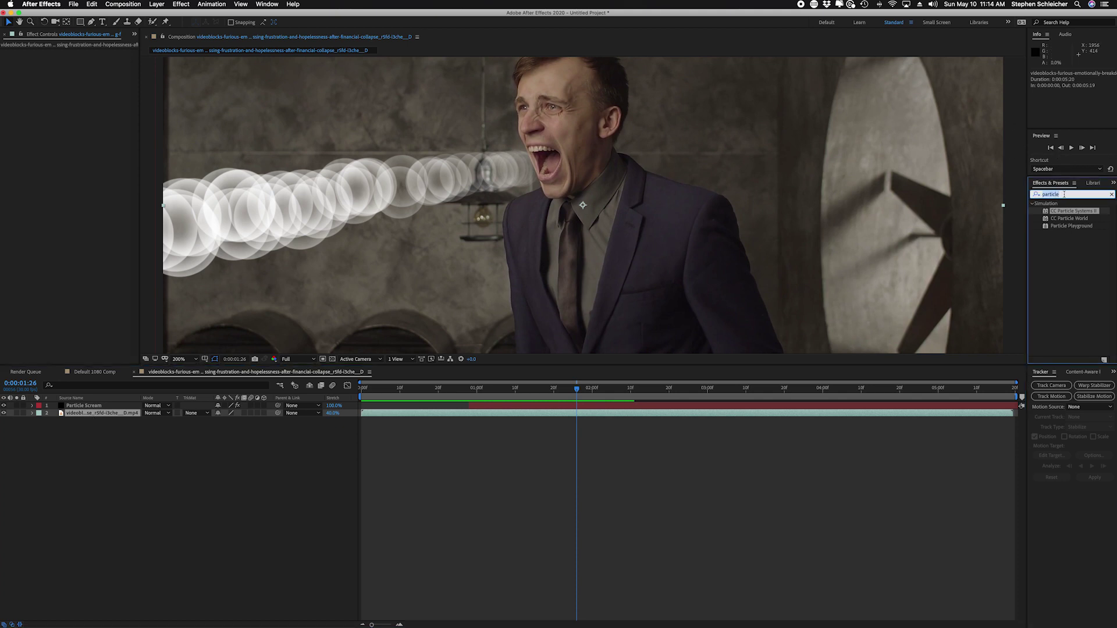
text(displace)
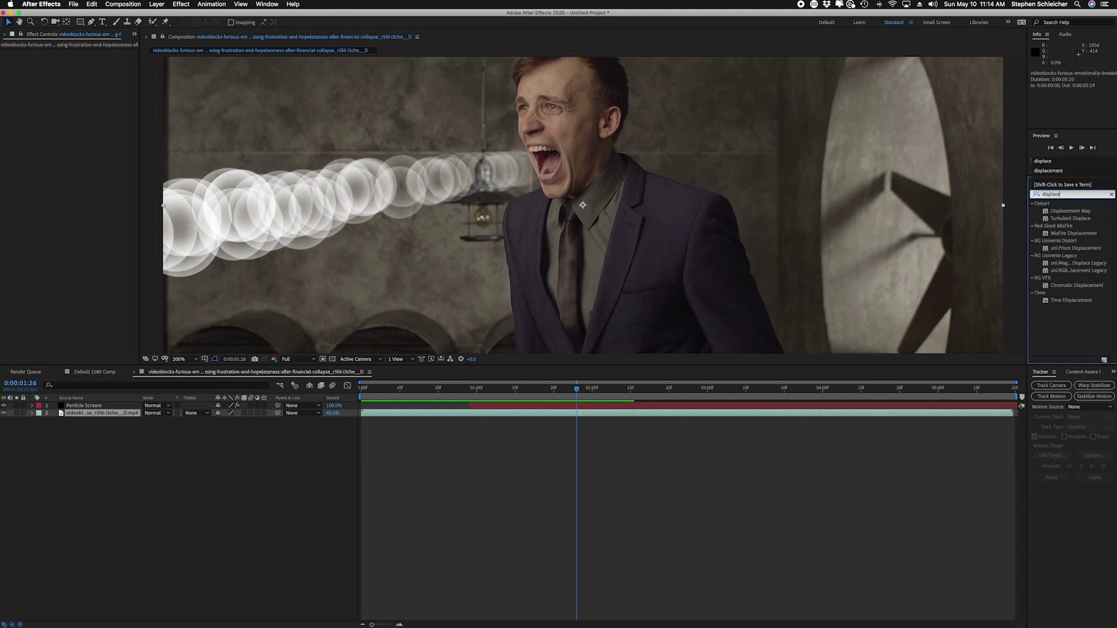
click(1054, 213)
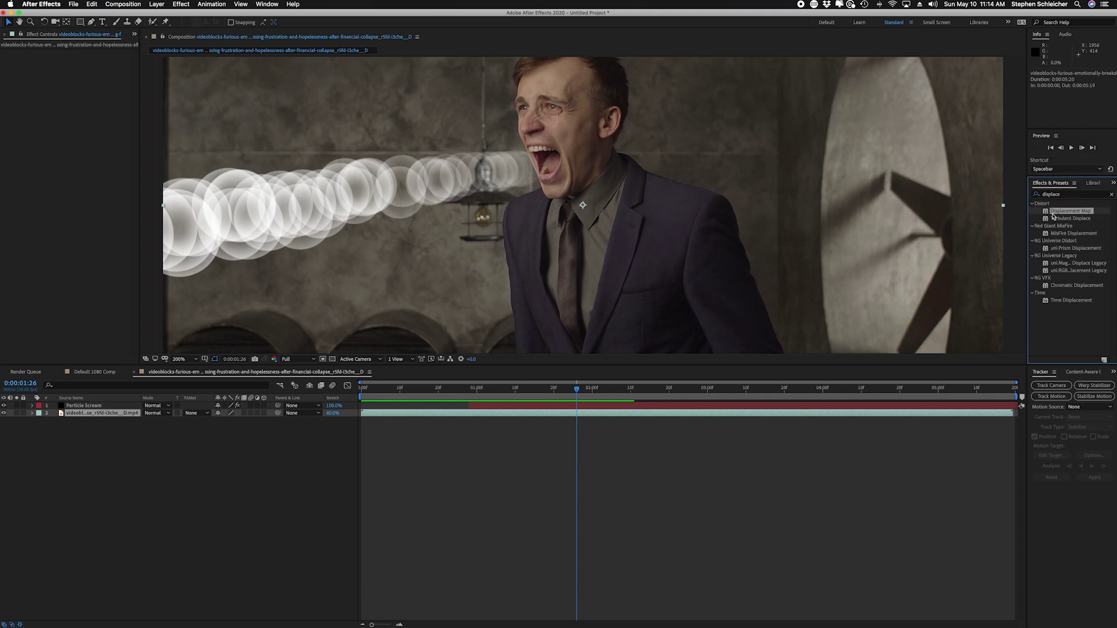
drag(1052, 214, 116, 414)
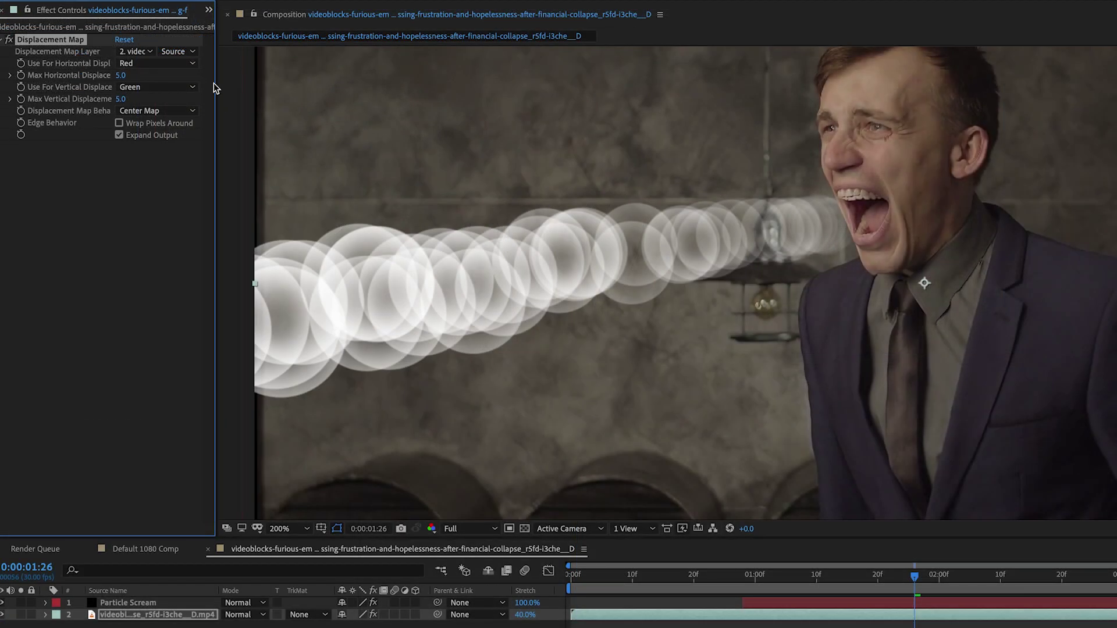
Set the Displacement Map Layer to Particle Scream, sampled with Effects & Masks.
drag(215, 83, 307, 87)
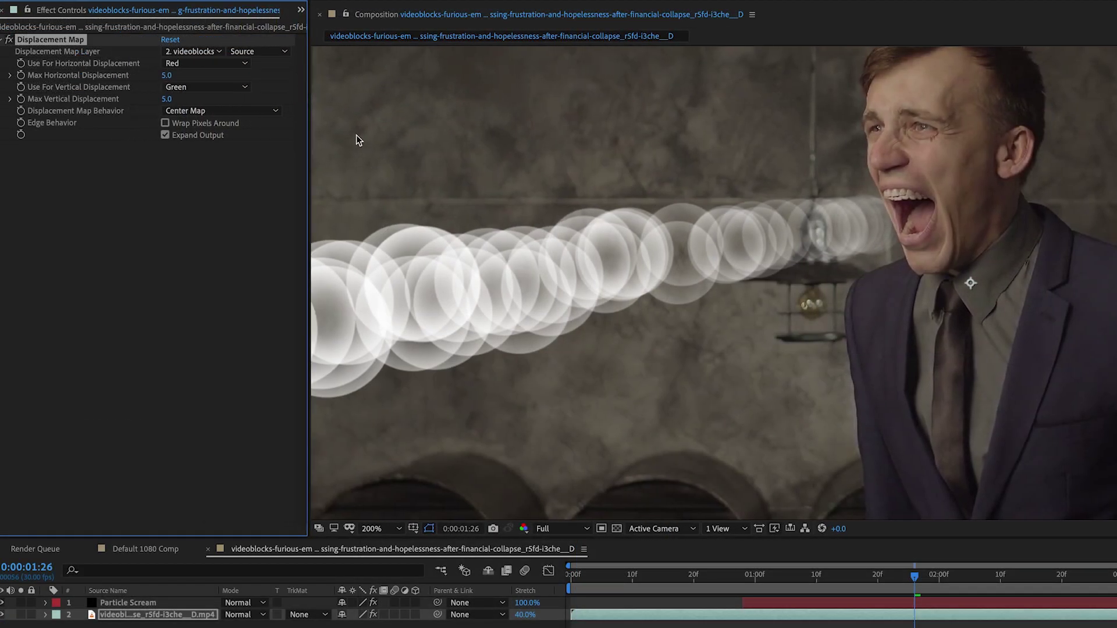
click(211, 54)
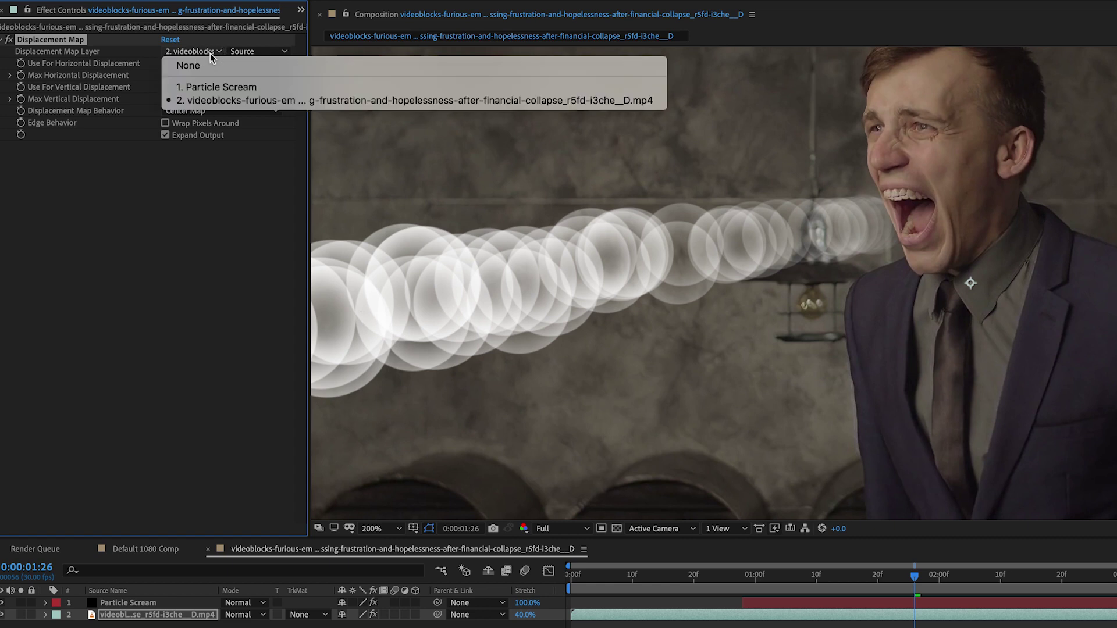
click(215, 87)
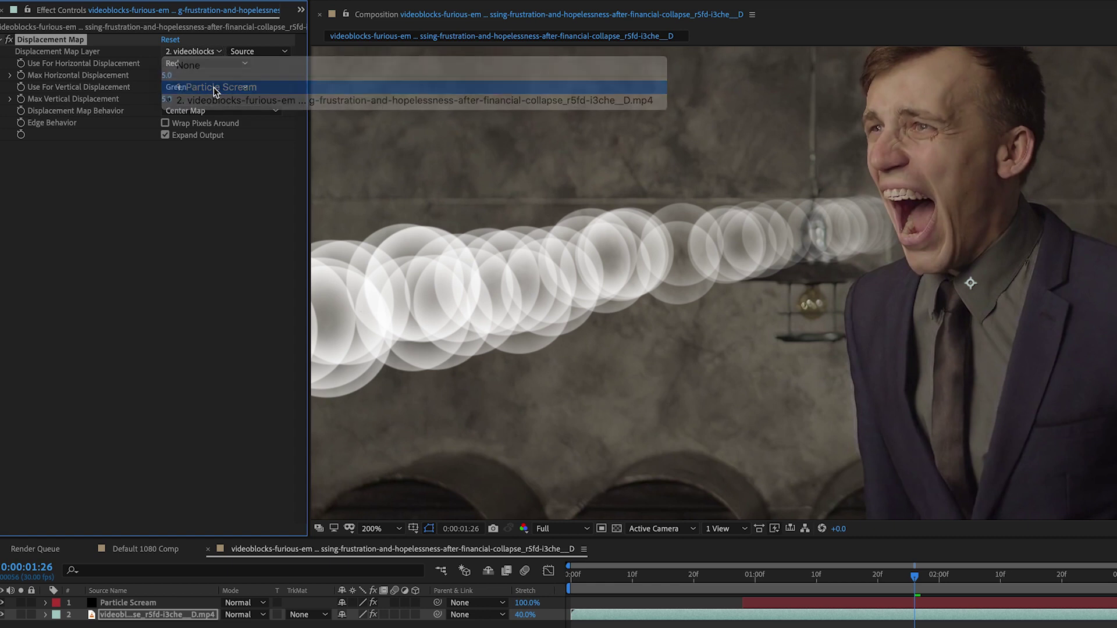
click(264, 51)
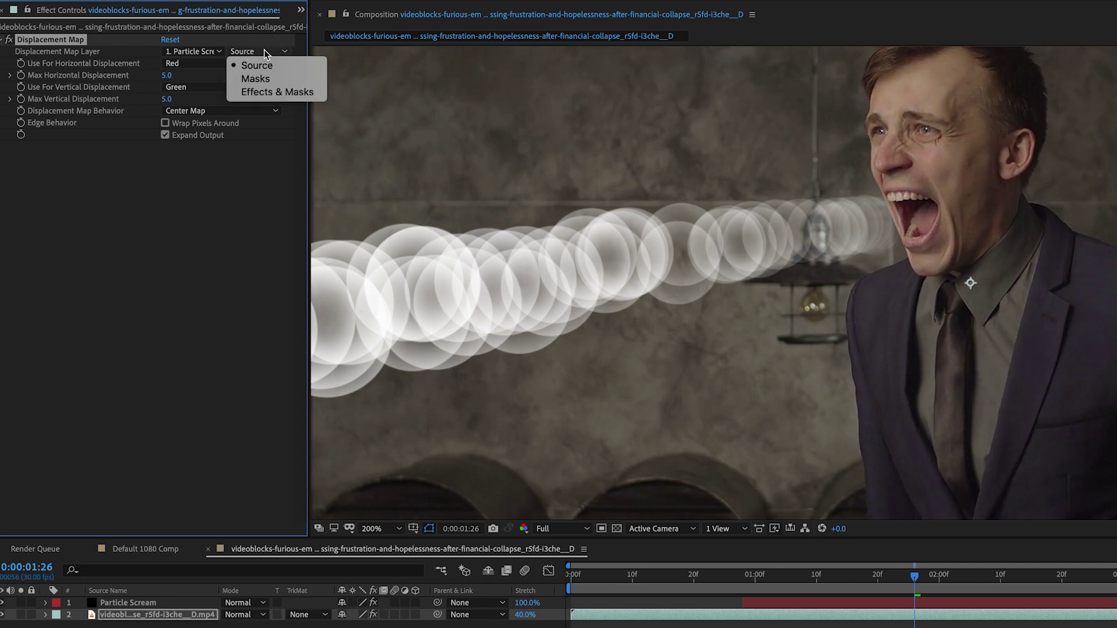
click(277, 93)
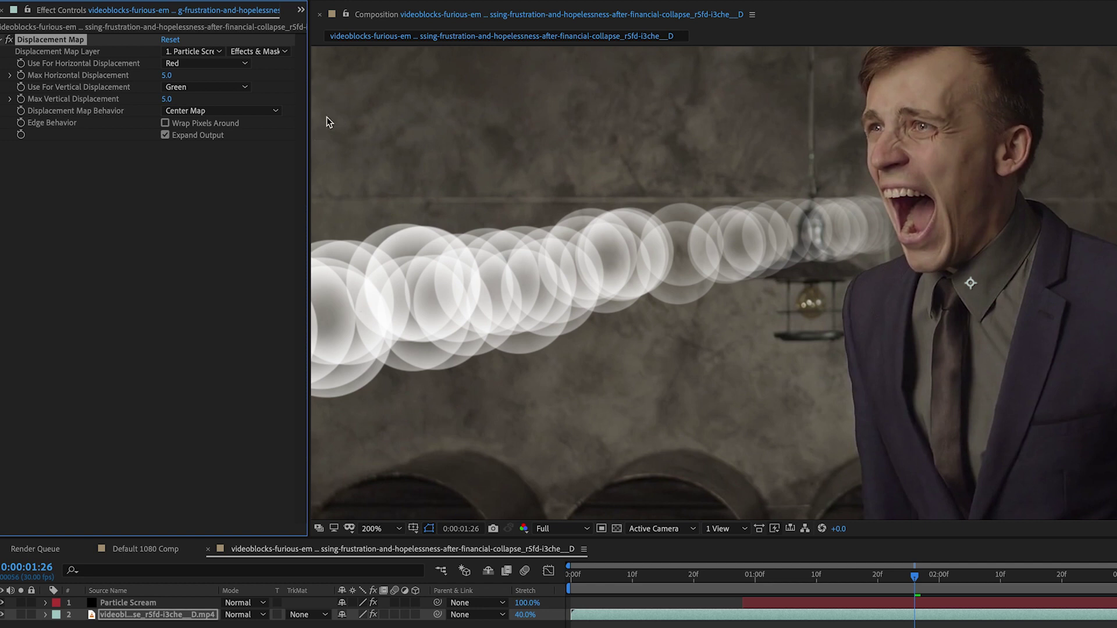
Use Luminance for both the horizontal and vertical displacement of the Displacement Map effect.
click(211, 65)
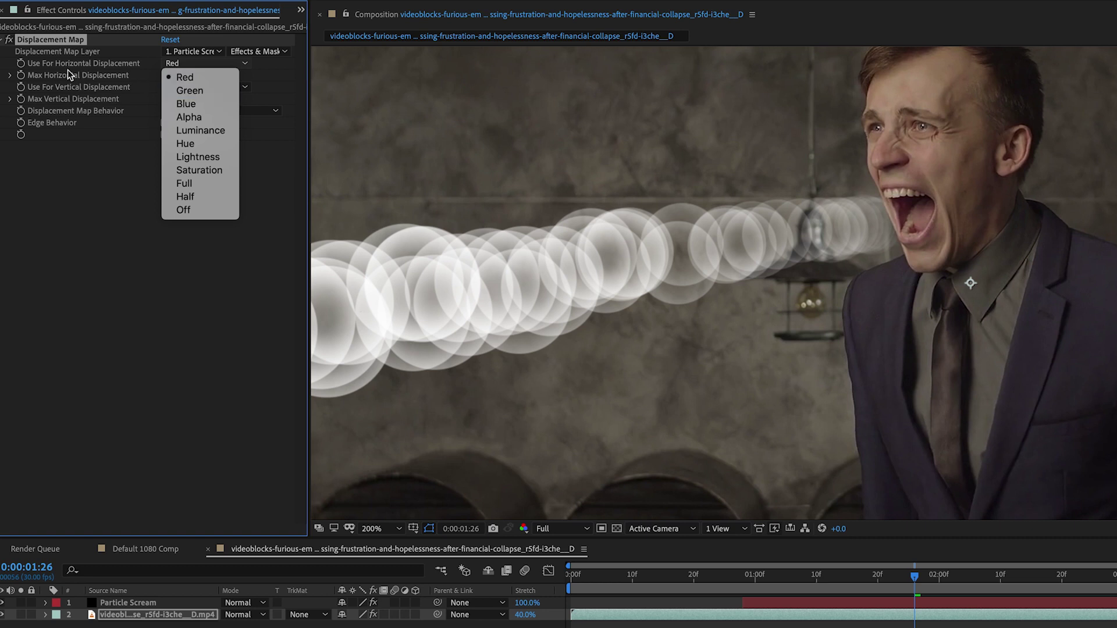
click(208, 132)
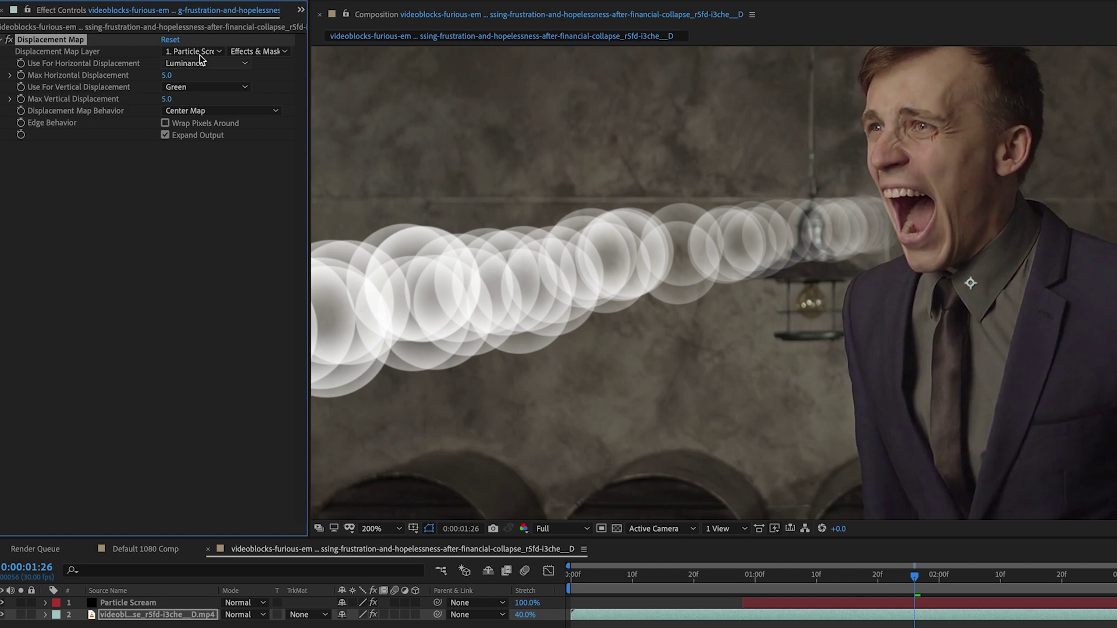
click(210, 88)
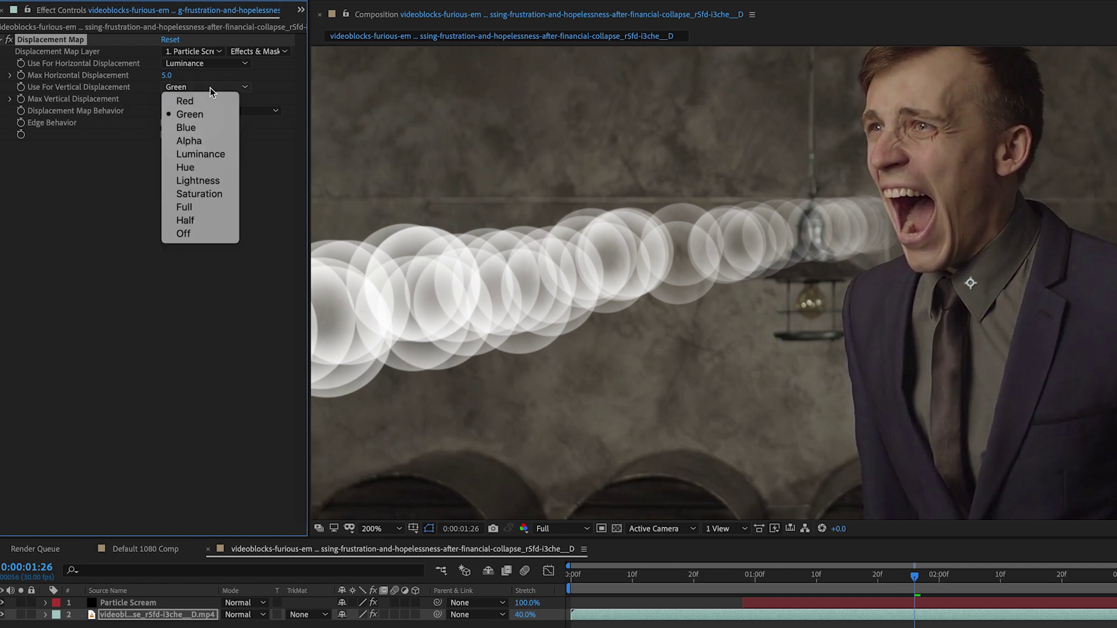
click(216, 155)
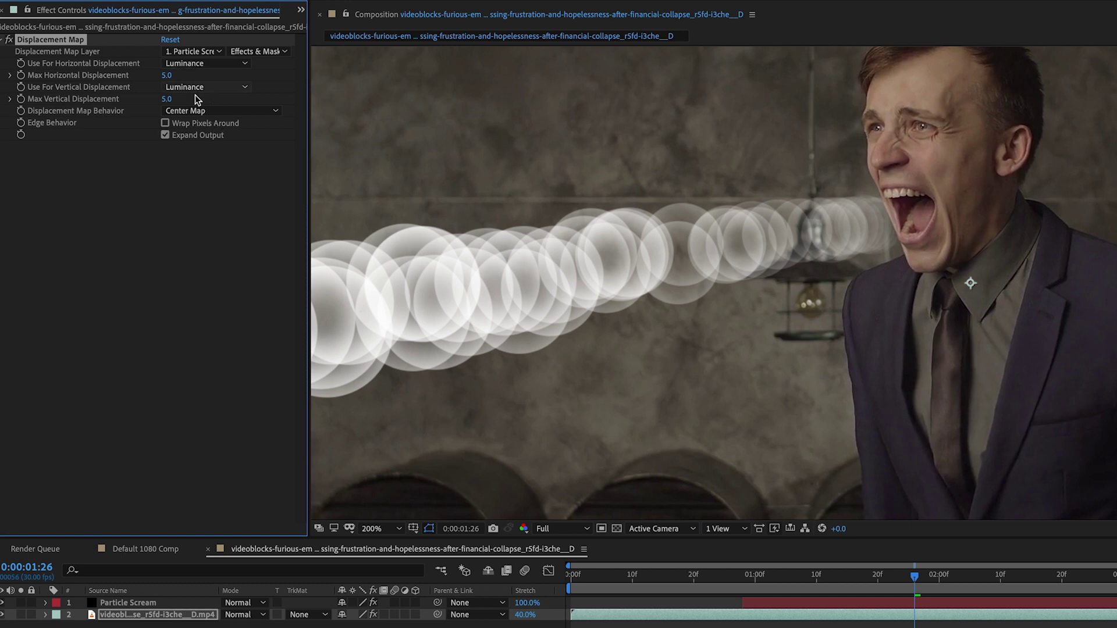
Set the Displacement Map's maximum horizontal and vertical displacement to 40 and enable Wrap Pixels Around.
click(168, 76)
text(40)
key(Tab)
text(40)
key(shift+Tab)
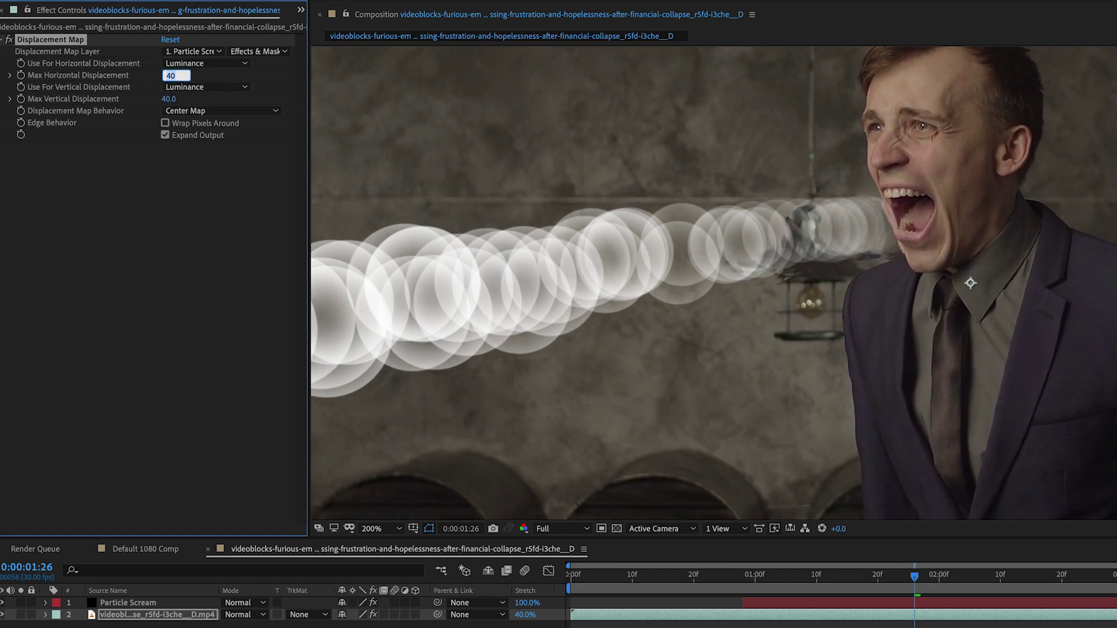
click(256, 256)
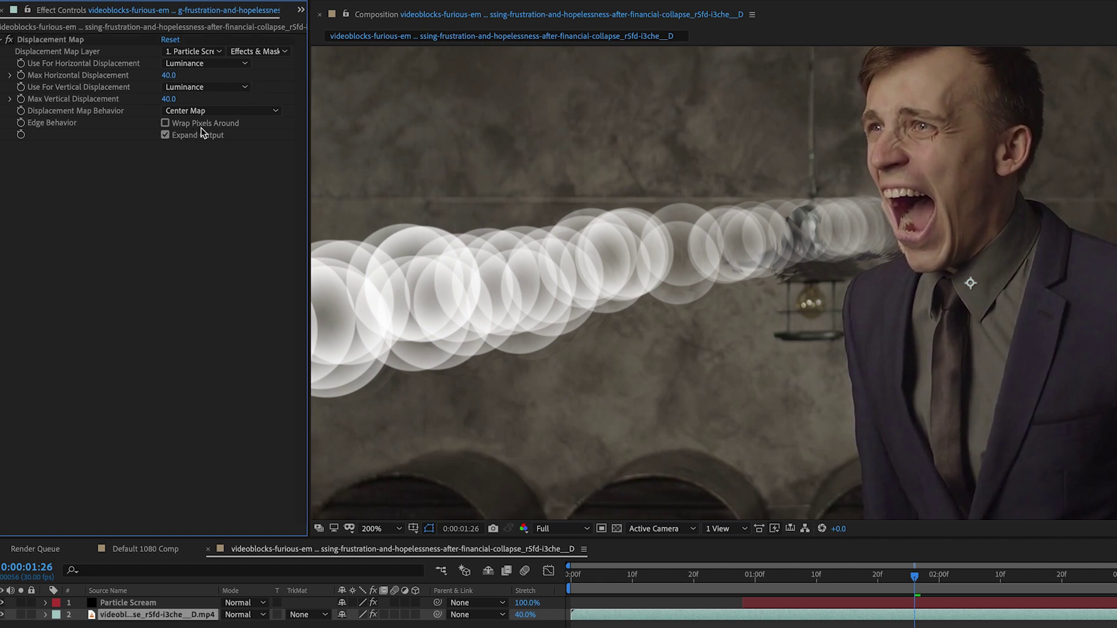
click(166, 124)
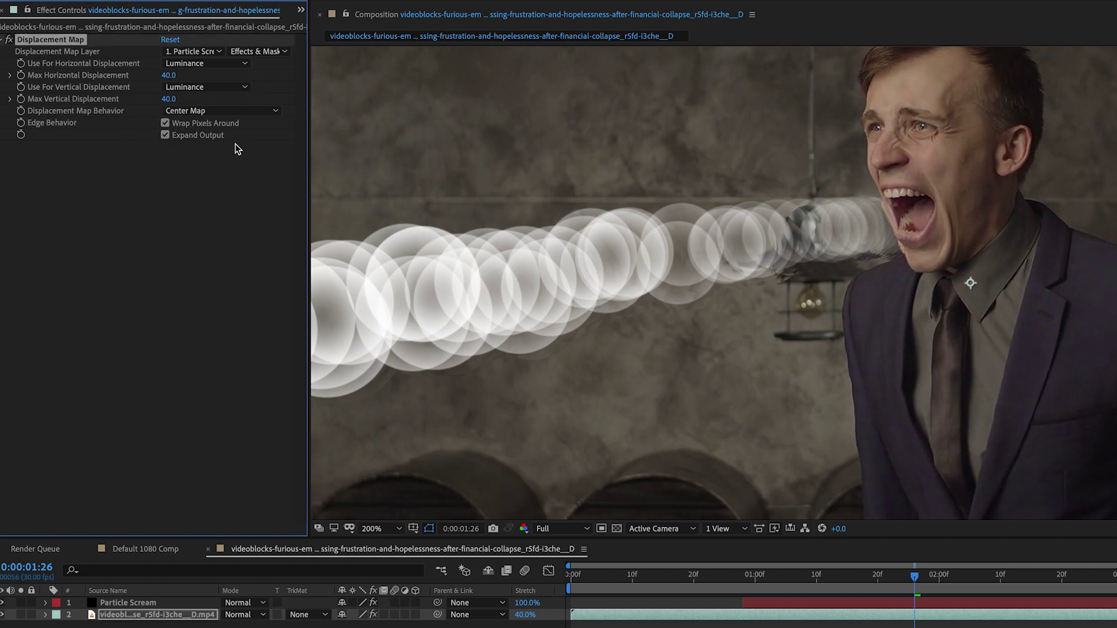
Hide the Particle Scream layer and preview the displaced footage from 0:00:00:00, then again from 0:00:02:23.
click(3, 608)
click(2, 604)
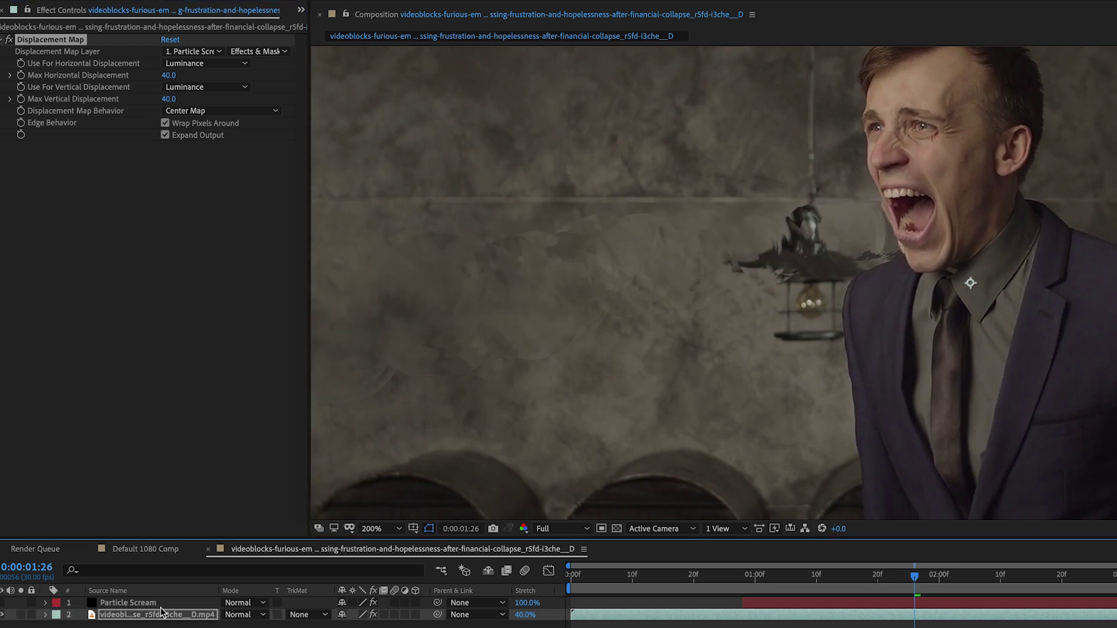
drag(916, 576, 473, 595)
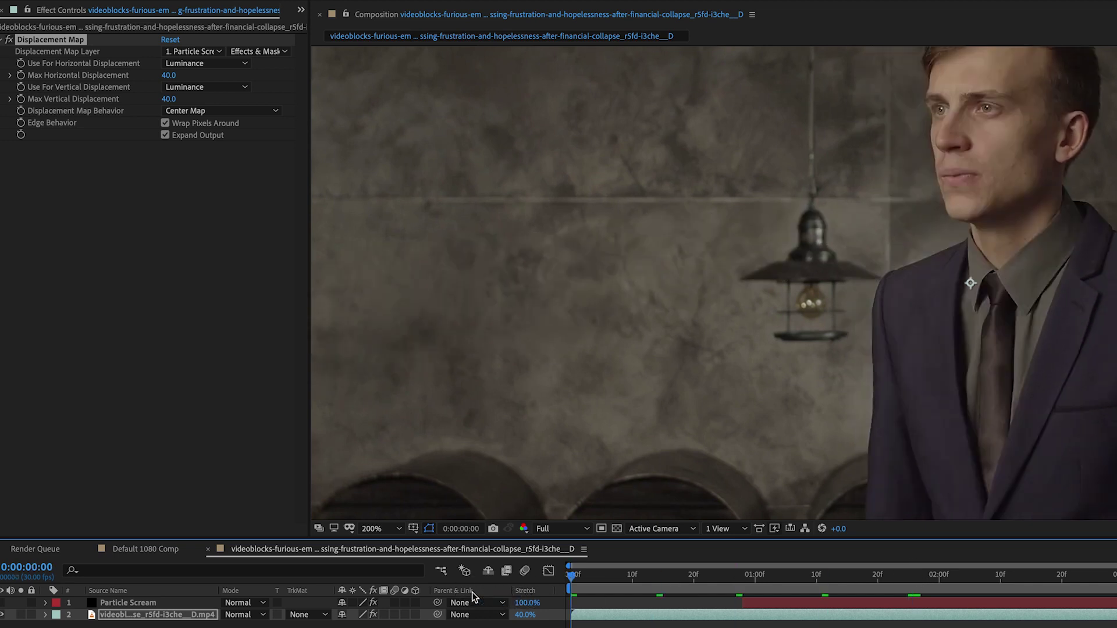
key(space)
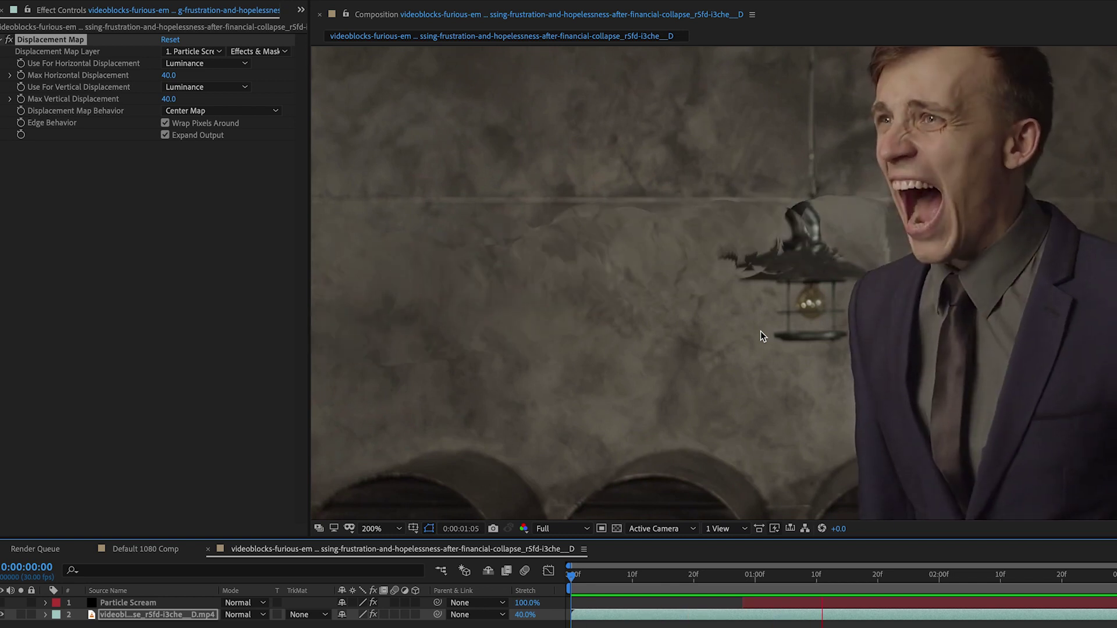
key(space)
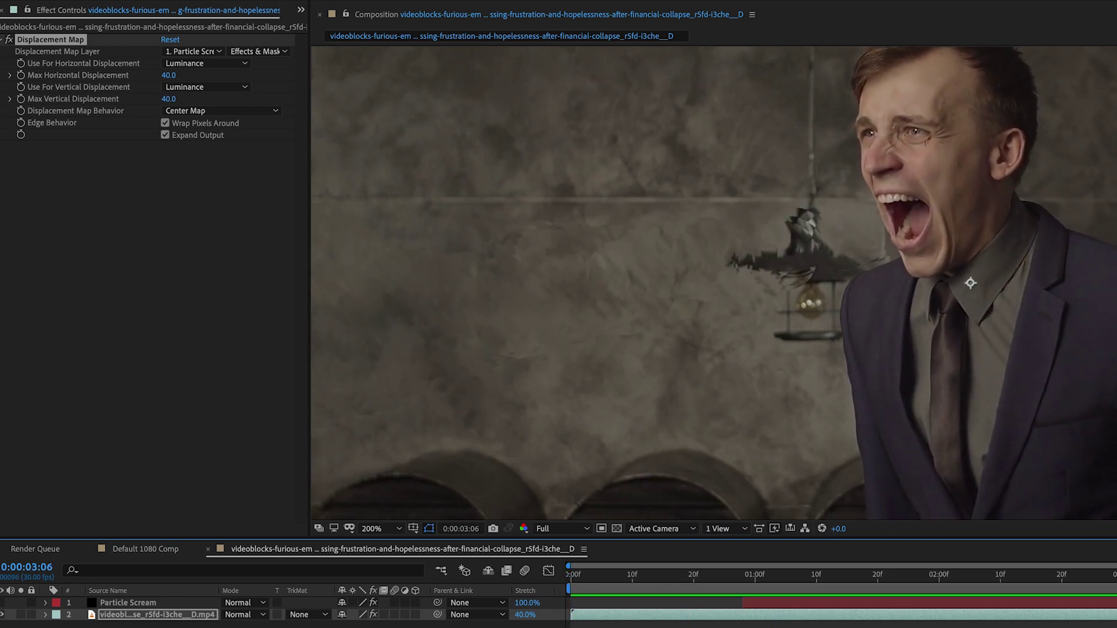
click(1080, 577)
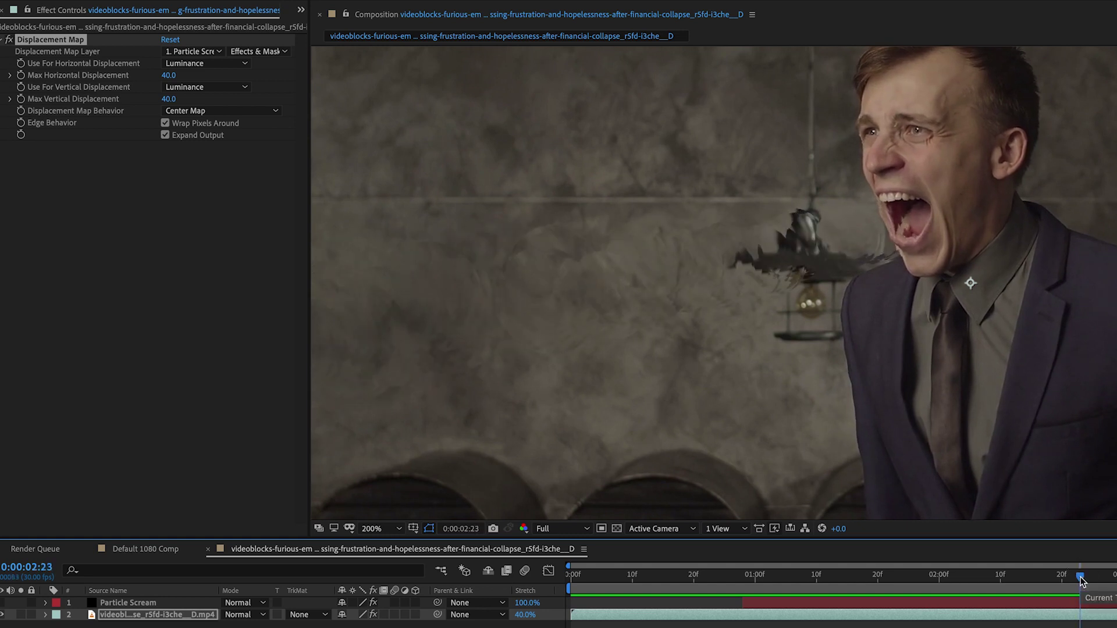
key(space)
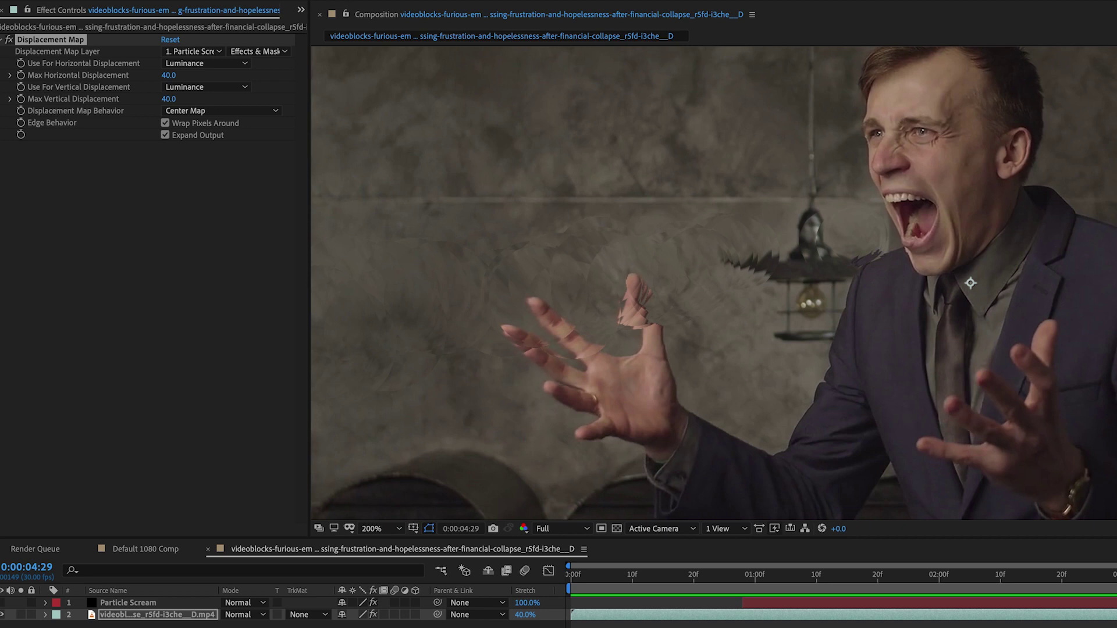
Show the Particle Scream layer again and remove its CC Radial Blur effect.
click(124, 616)
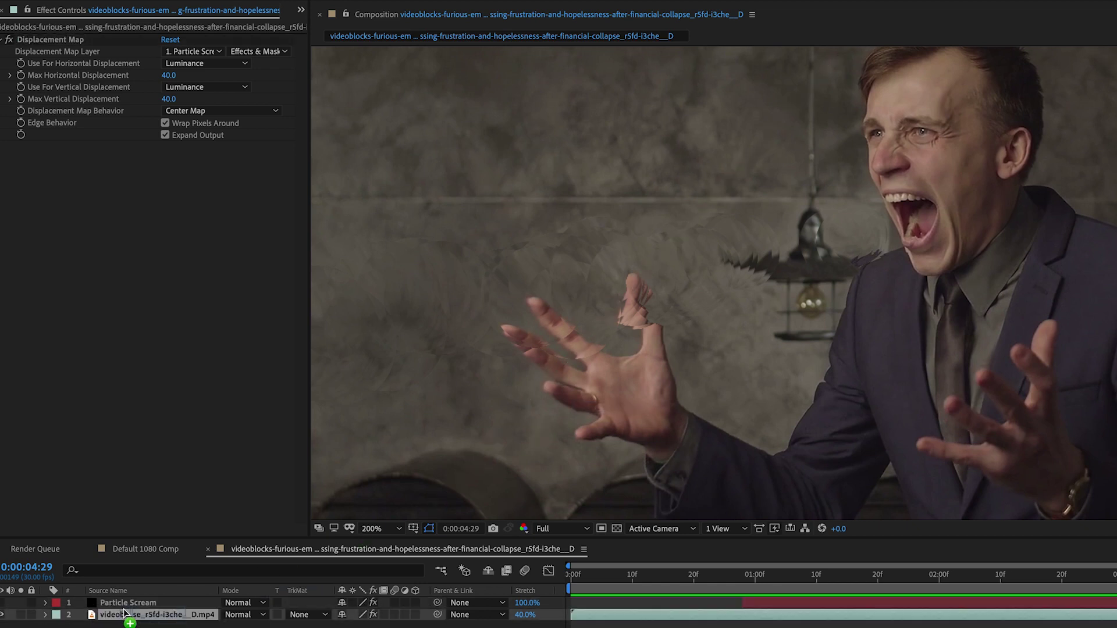
click(134, 603)
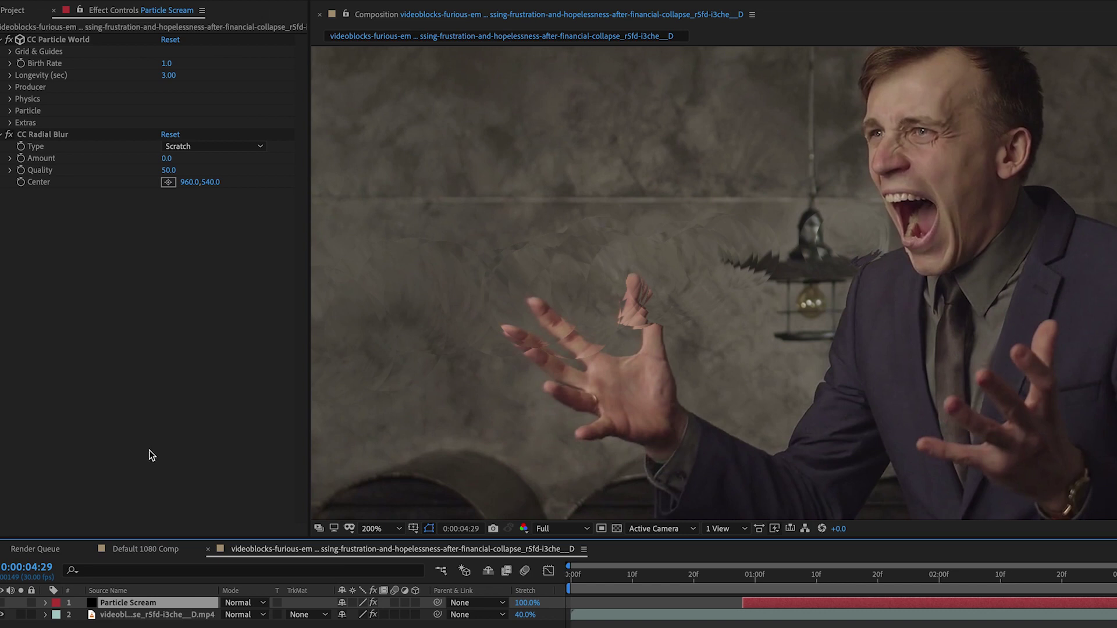
click(3, 602)
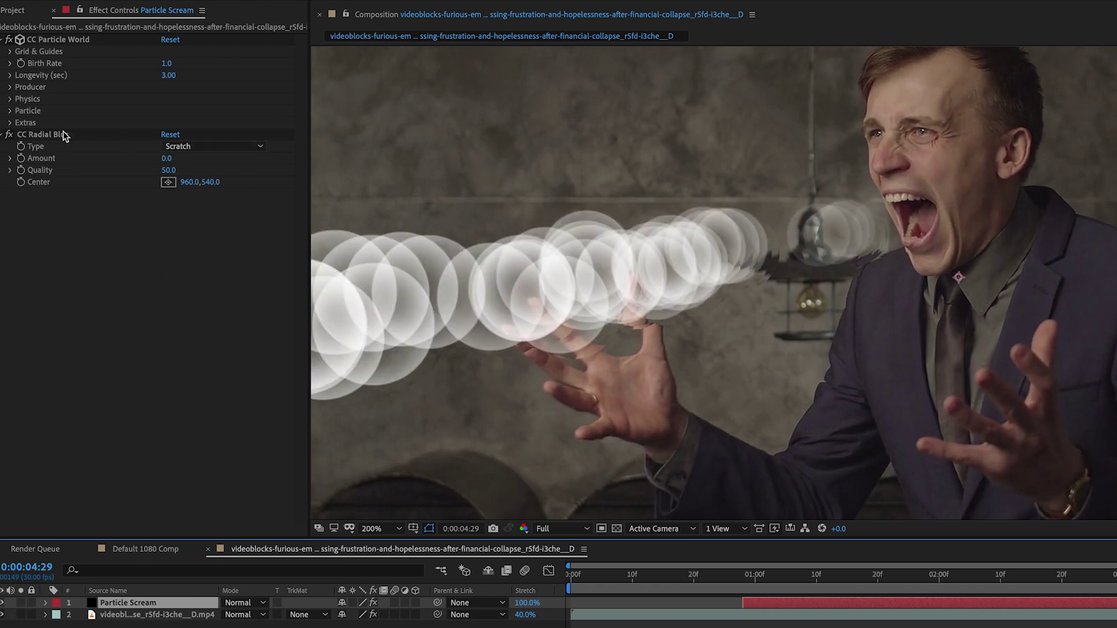
click(48, 133)
key(Delete)
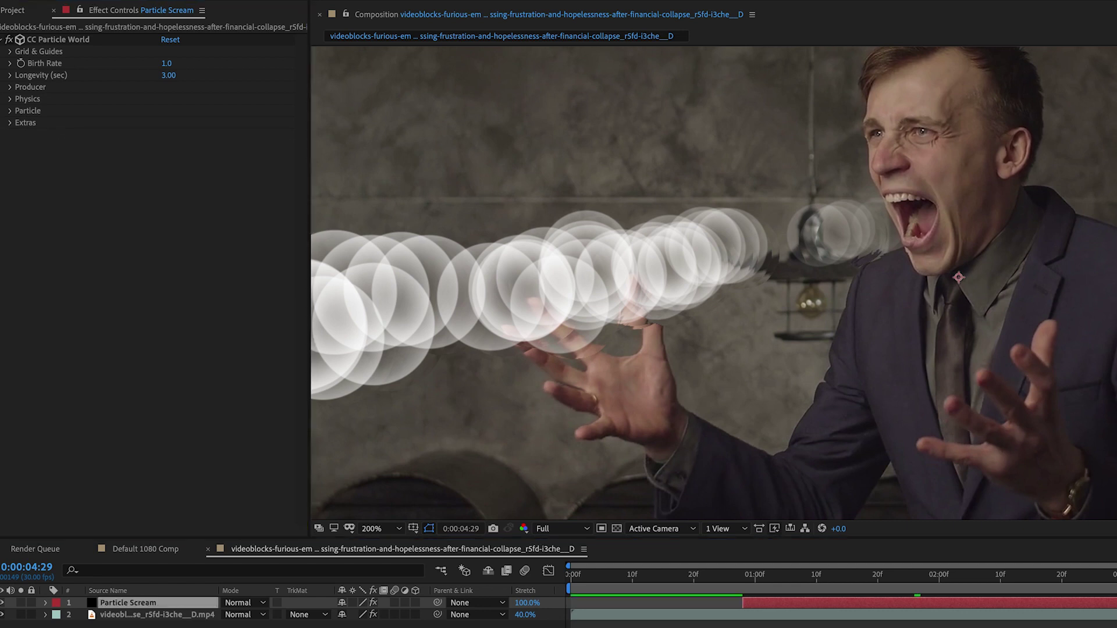
Apply Directional Blur to Particle Scream with a Blur Length of 30 and a Direction of 77°.
drag(1116, 325, 114, 281)
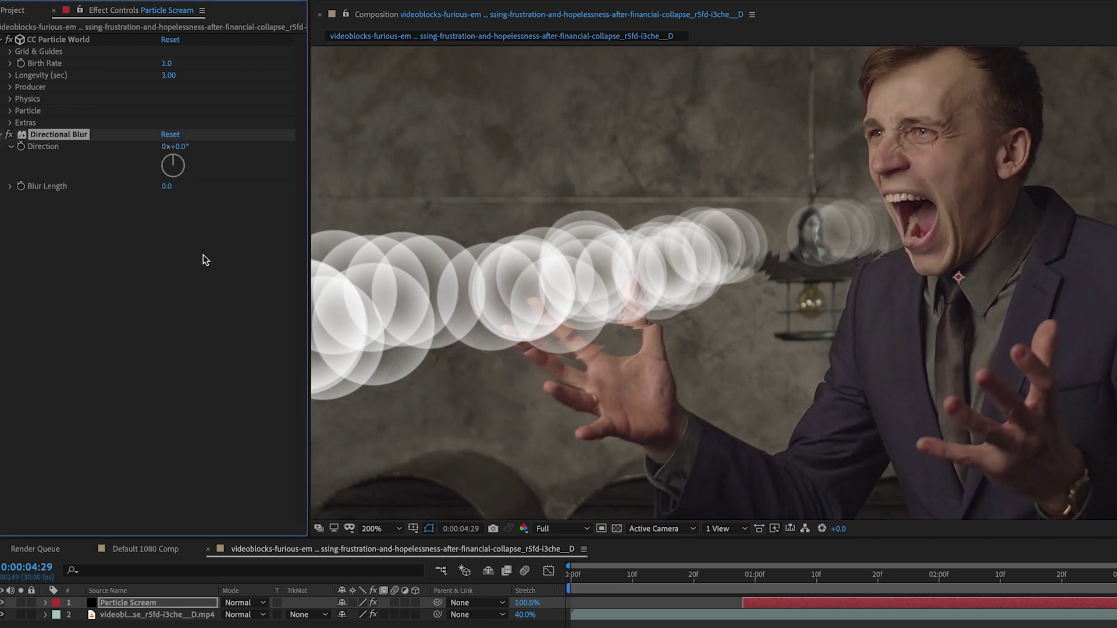
drag(167, 187, 182, 186)
click(170, 186)
text(30)
key(Return)
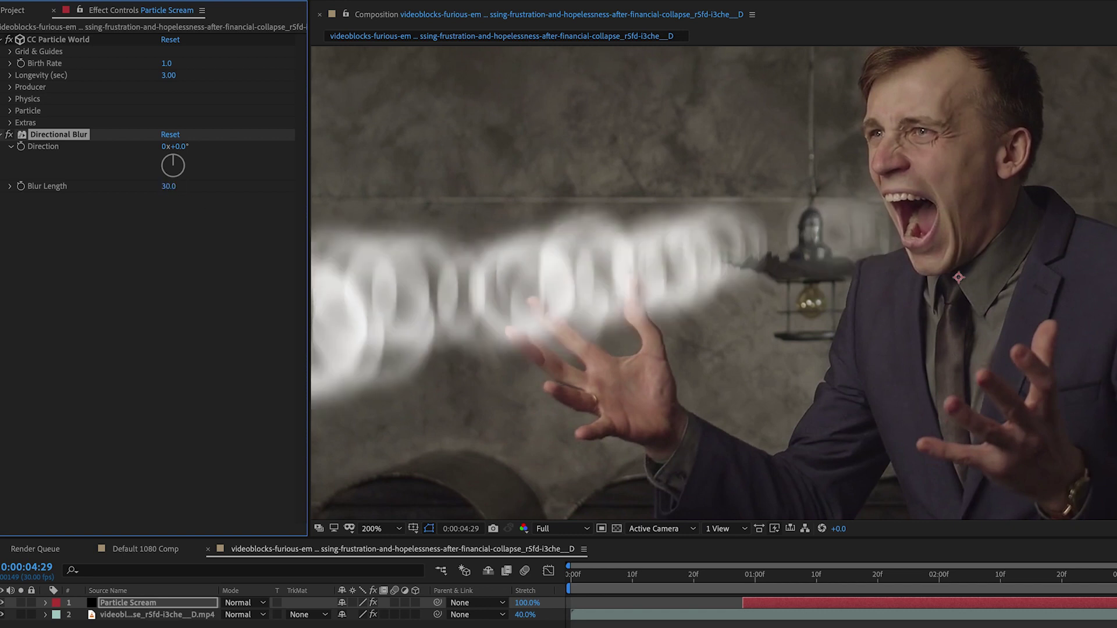
drag(175, 164, 193, 162)
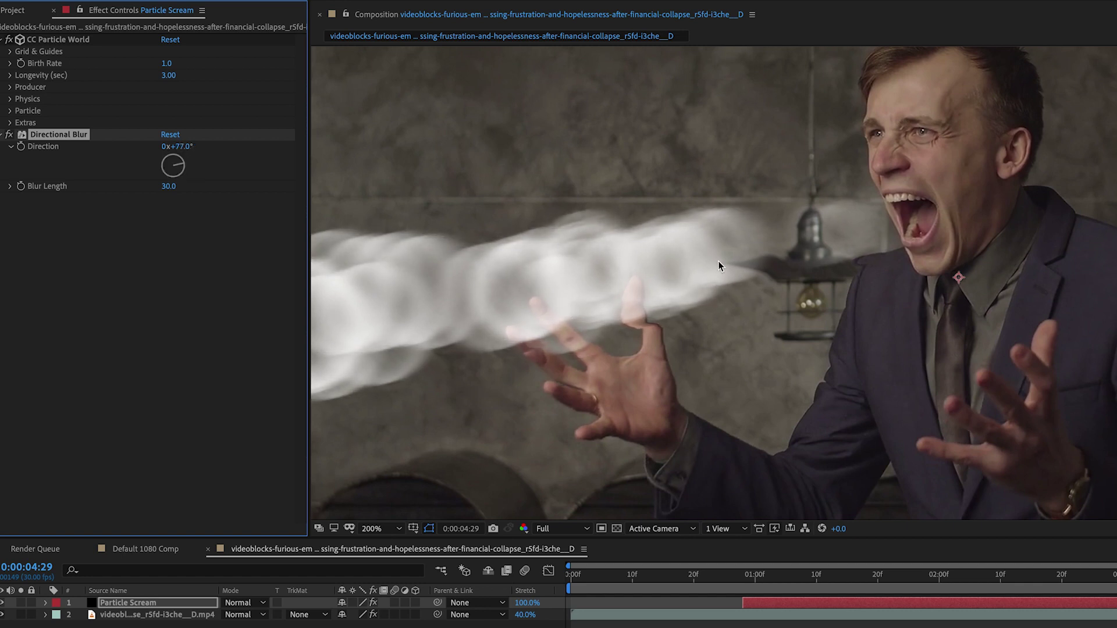
Hide the Particle Scream layer and preview the blurred displacement from 0:00:00:29.
click(3, 603)
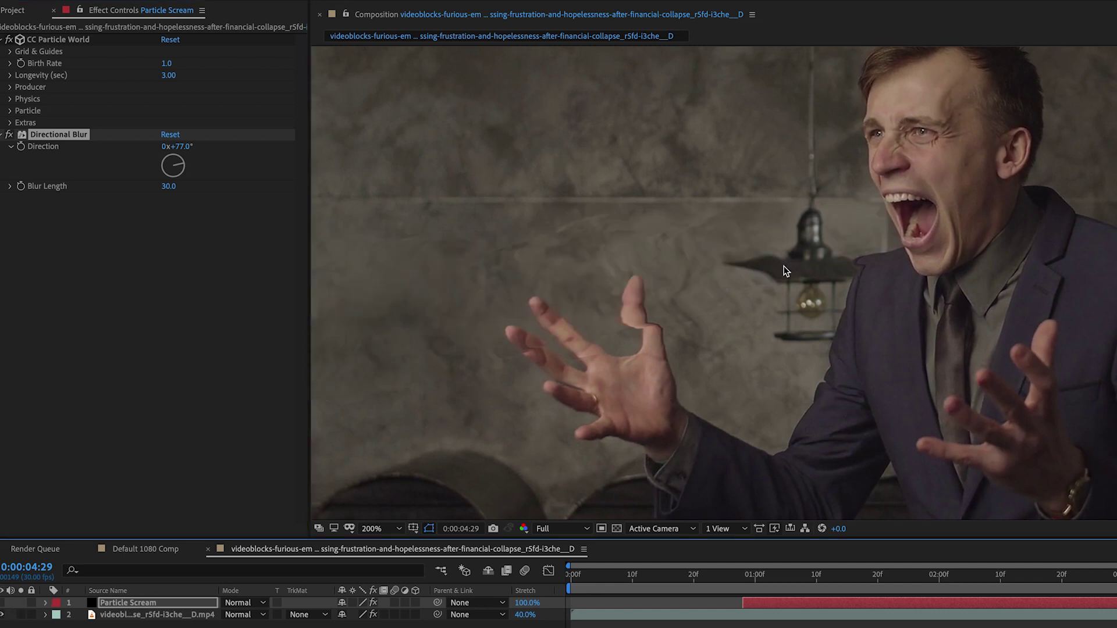
click(752, 580)
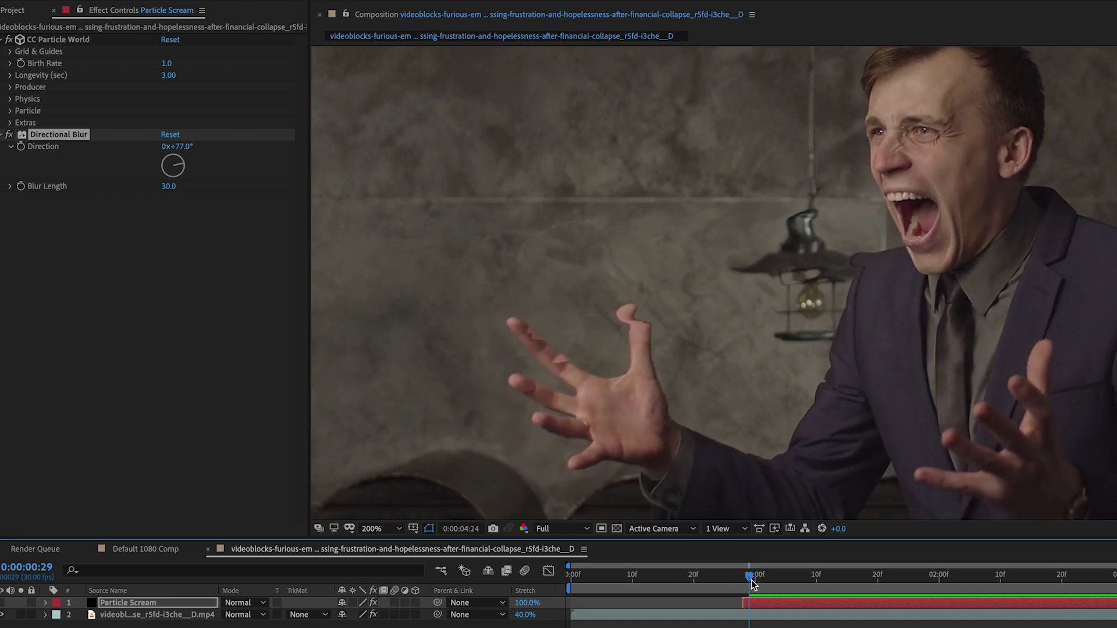
key(space)
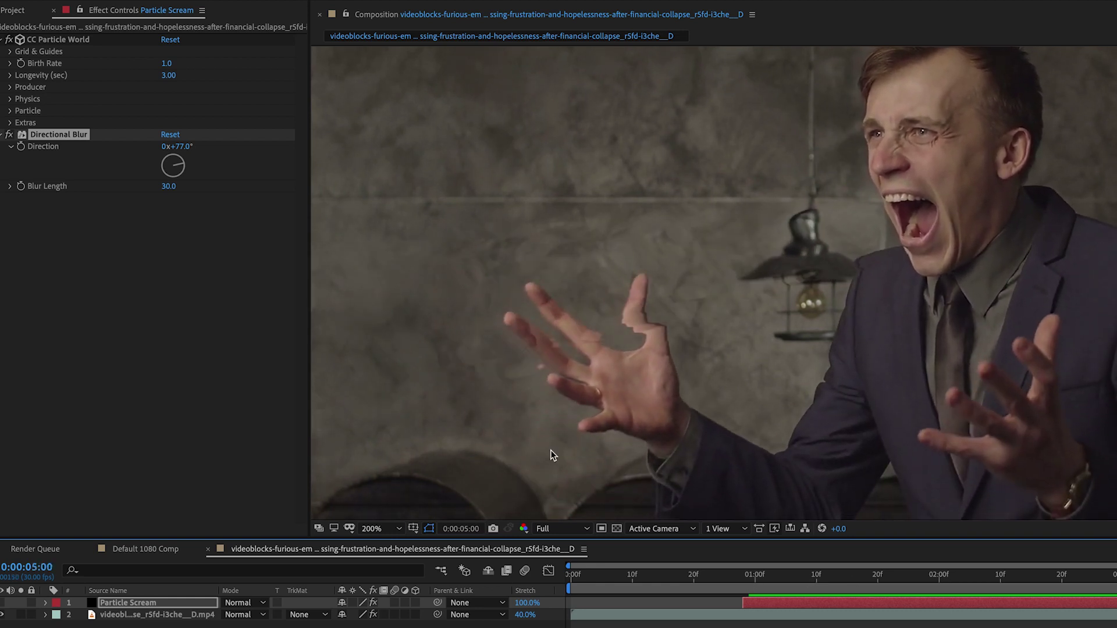
Disable the Directional Blur on Particle Scream and preview the unblurred displacement from 0:00:01:18 and 0:00:01:08.
click(9, 134)
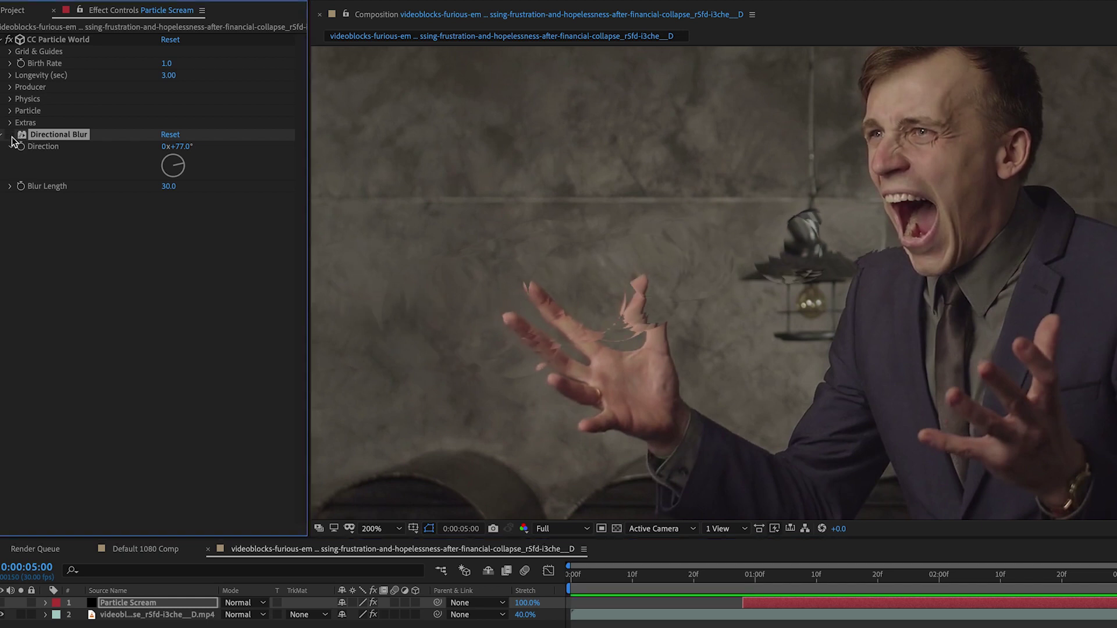
drag(1029, 596, 860, 602)
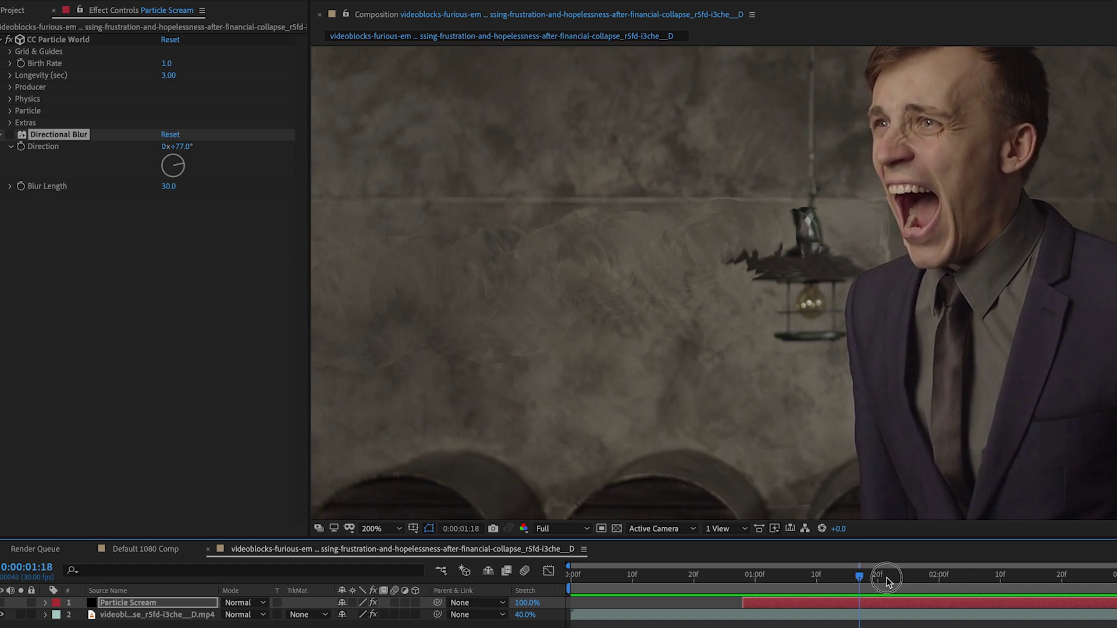
key(space)
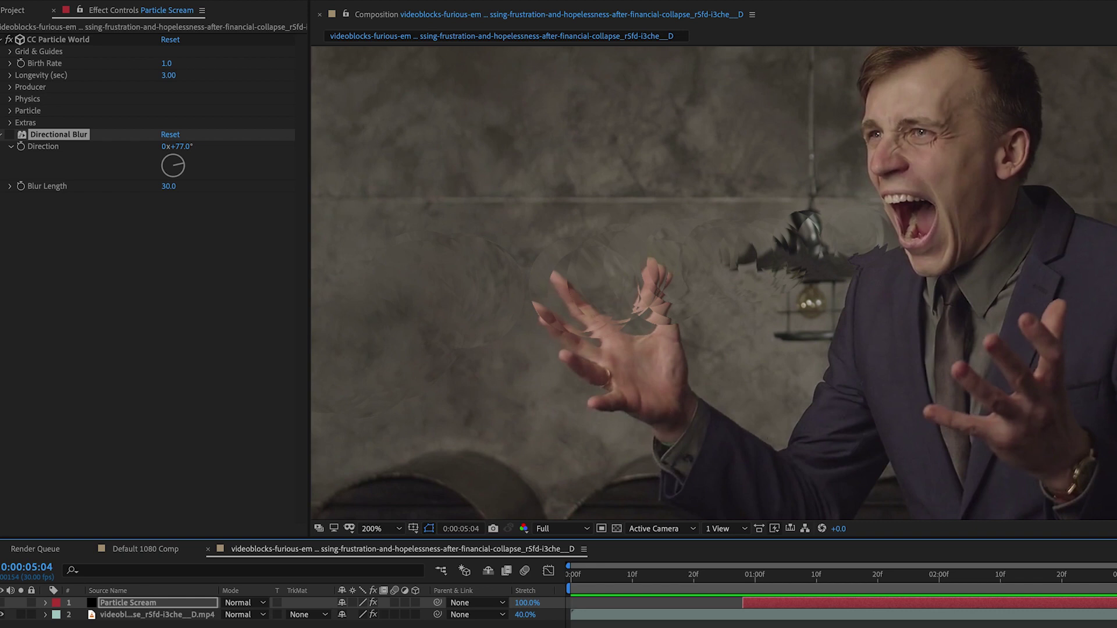
mouse_move(803, 581)
mouse_down()
mouse_move(1002, 584)
mouse_move(802, 597)
mouse_up()
key(space)
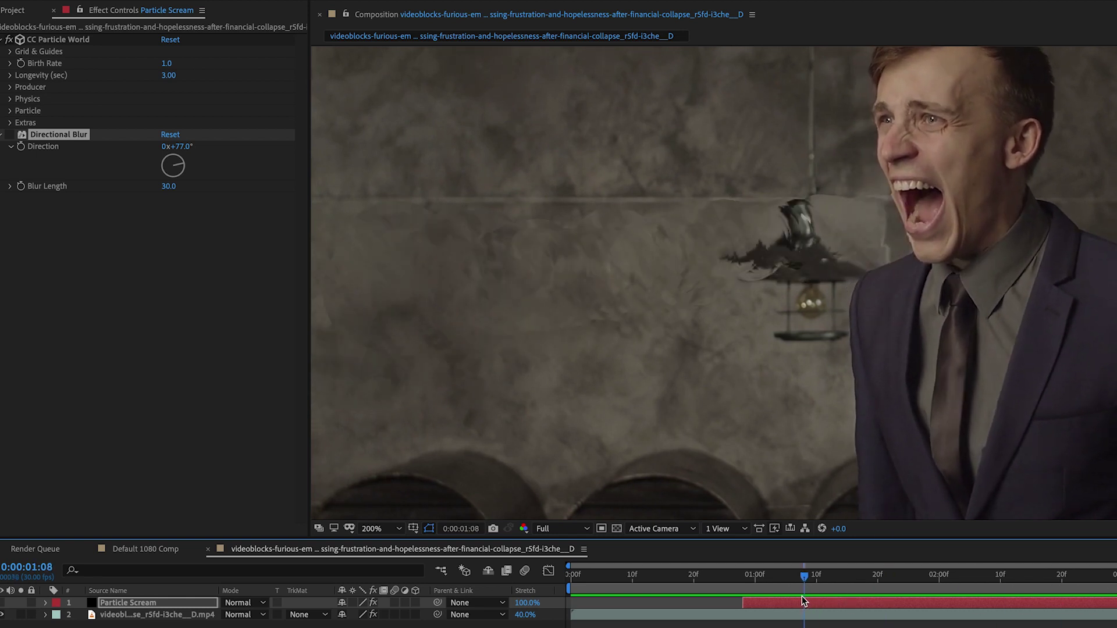
Duplicate the Particle Scream layer and remove Directional Blur from the upper copy.
click(156, 602)
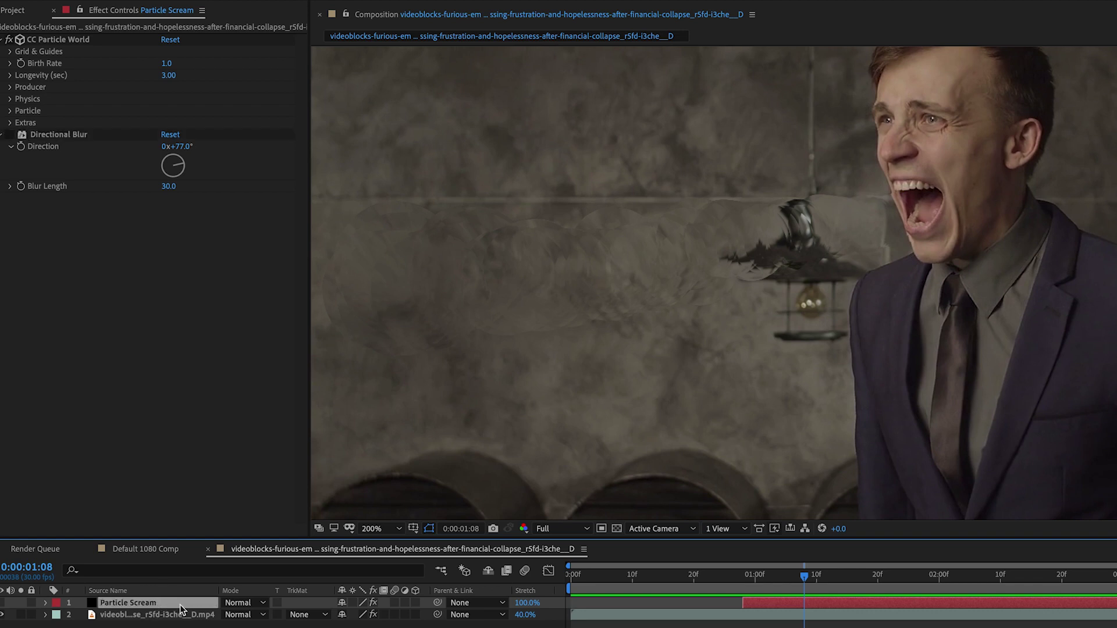
key(ctrl+d)
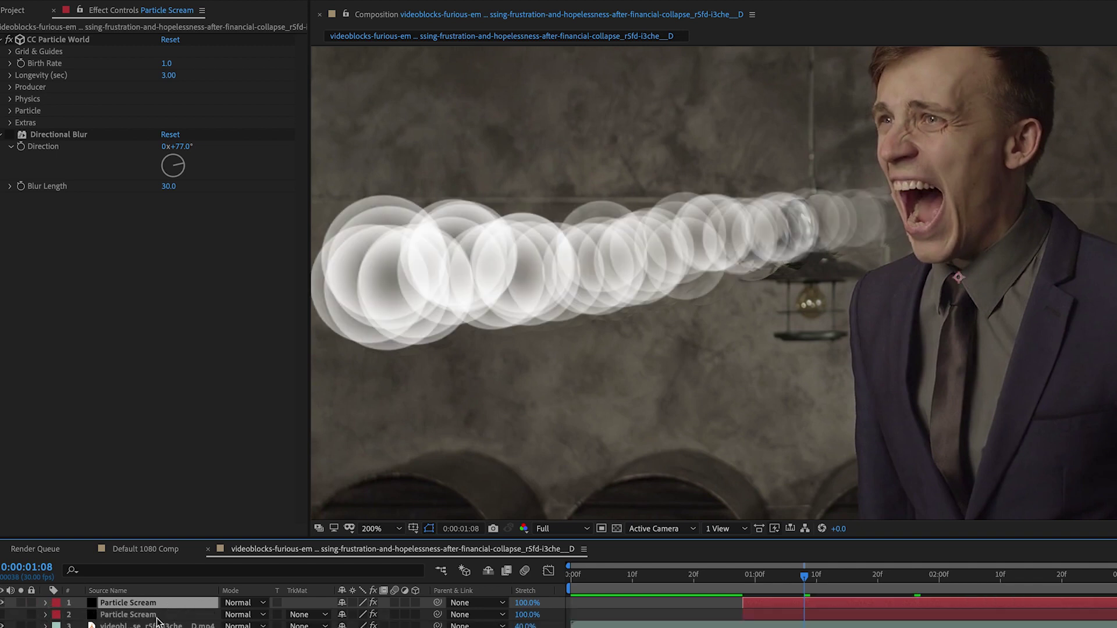
click(63, 134)
key(Return)
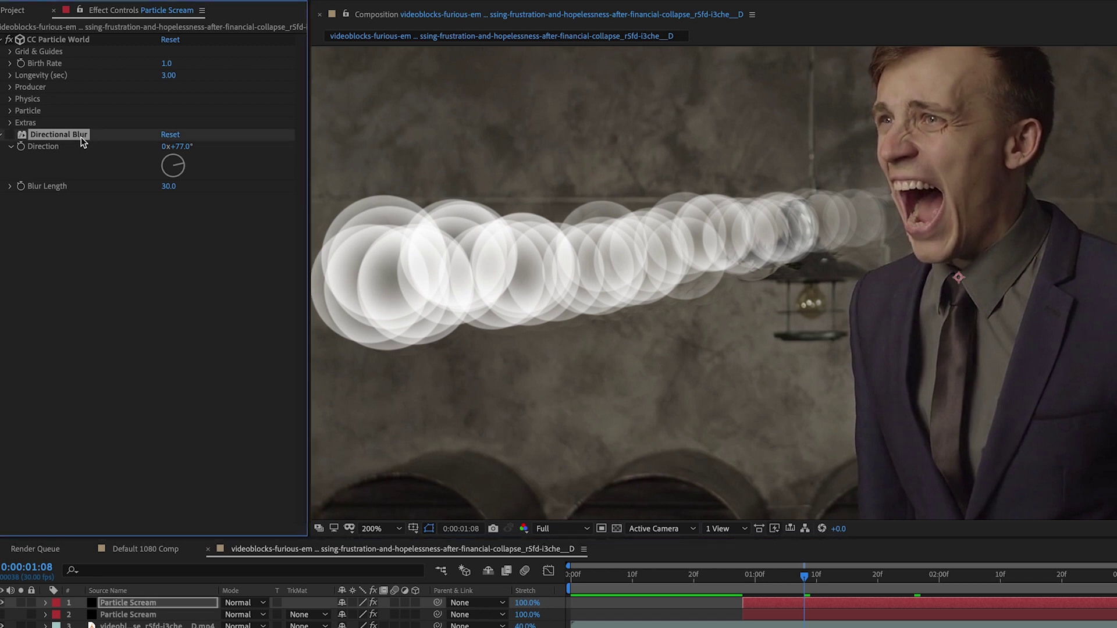
key(Delete)
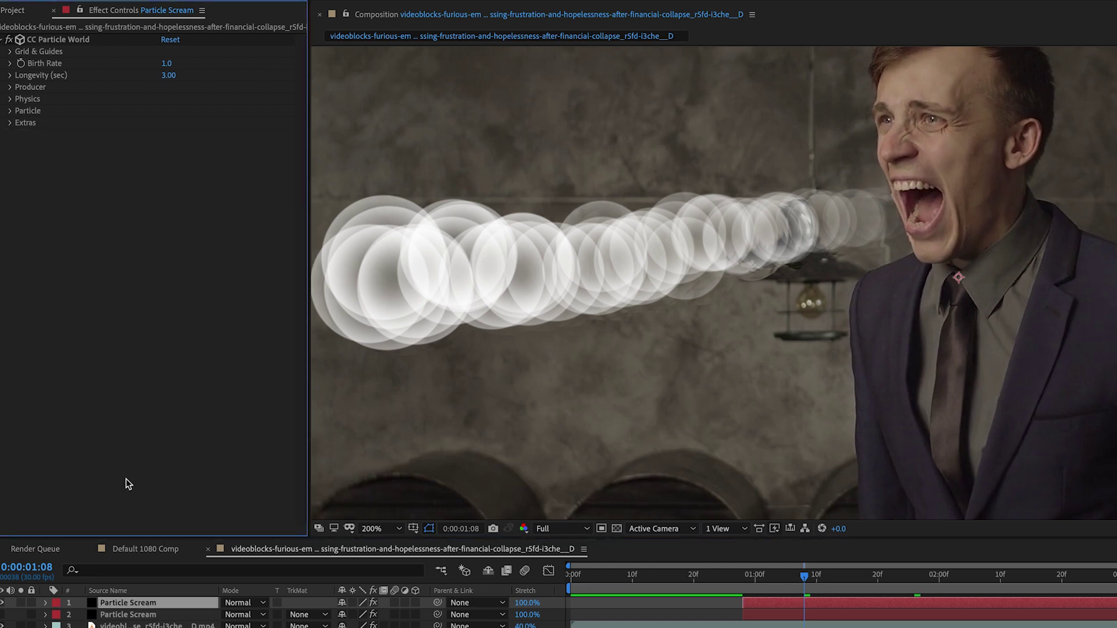
Change the duplicate's particle type to Faded Sphere and preview the stream from 0:00:01:08.
click(10, 87)
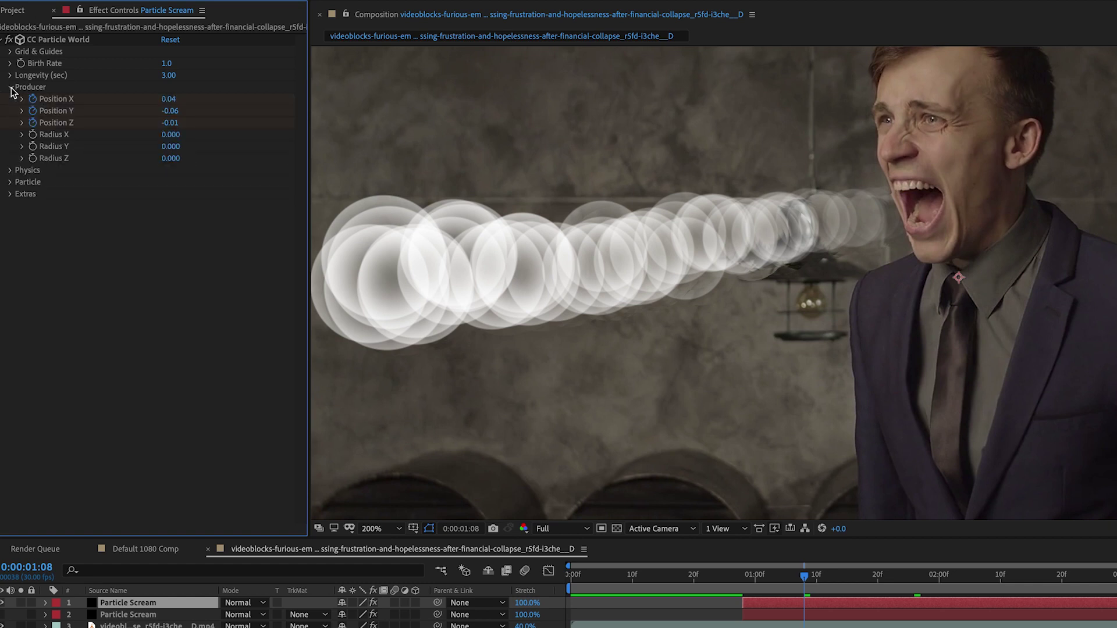
click(9, 170)
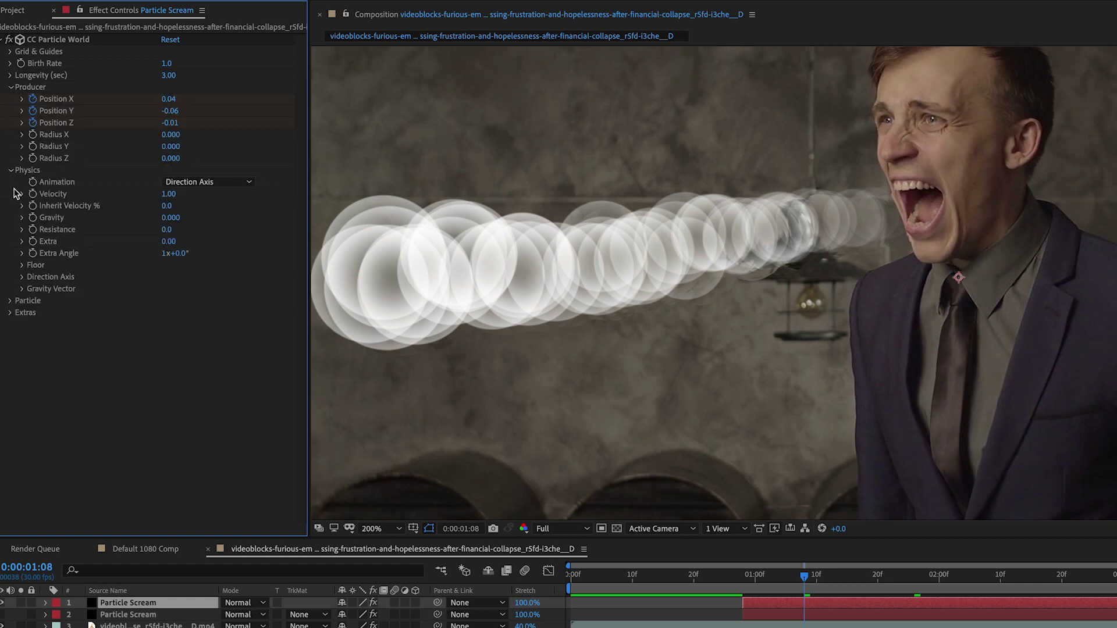
click(10, 301)
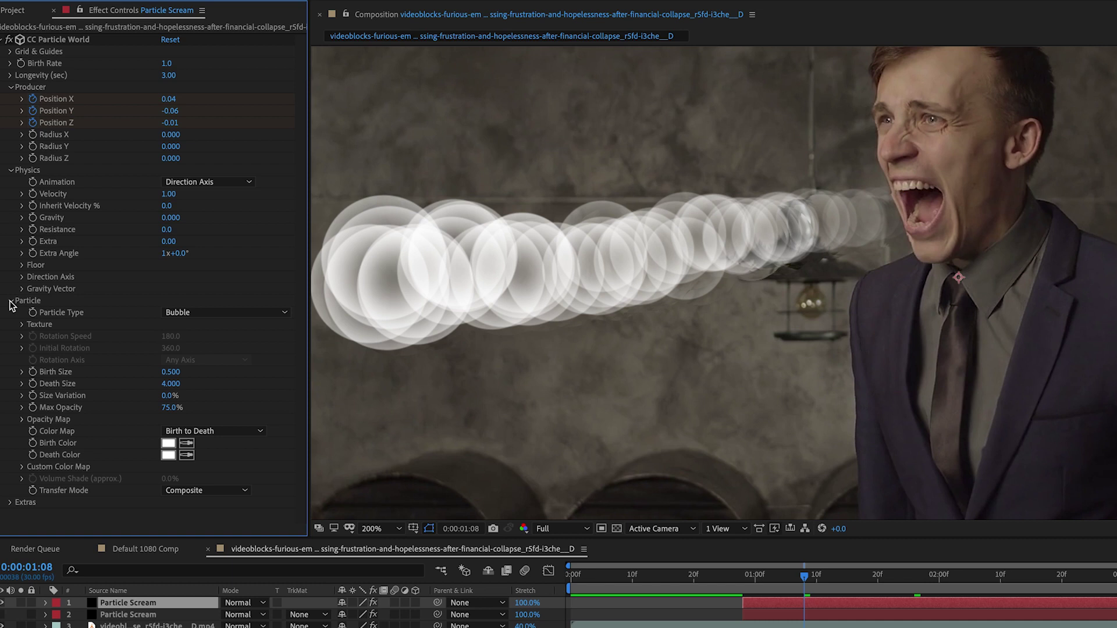
click(219, 313)
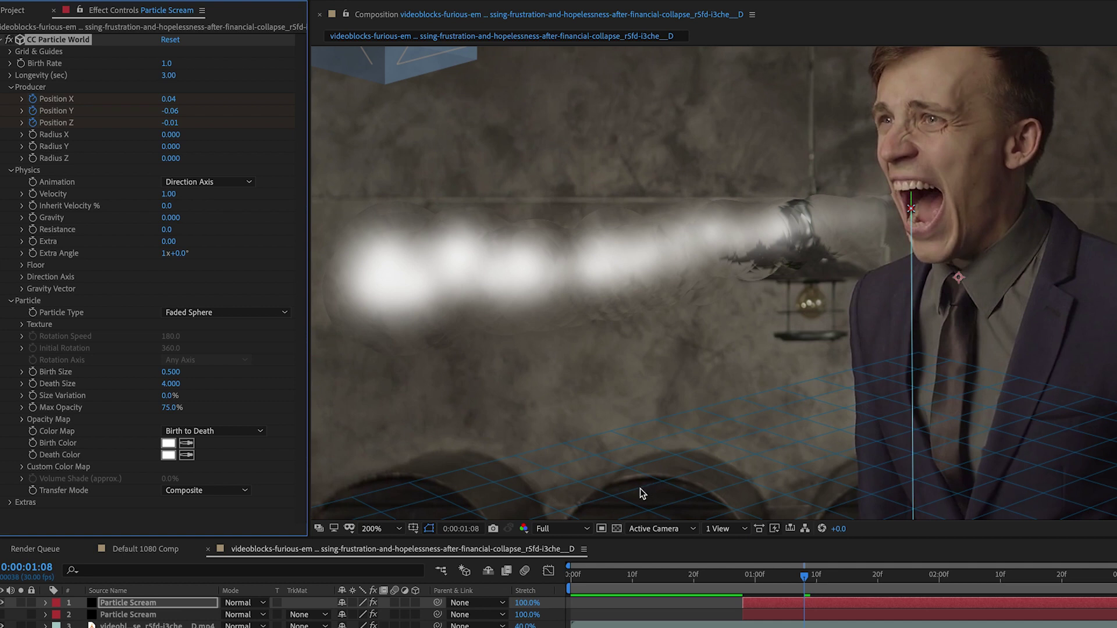
key(space)
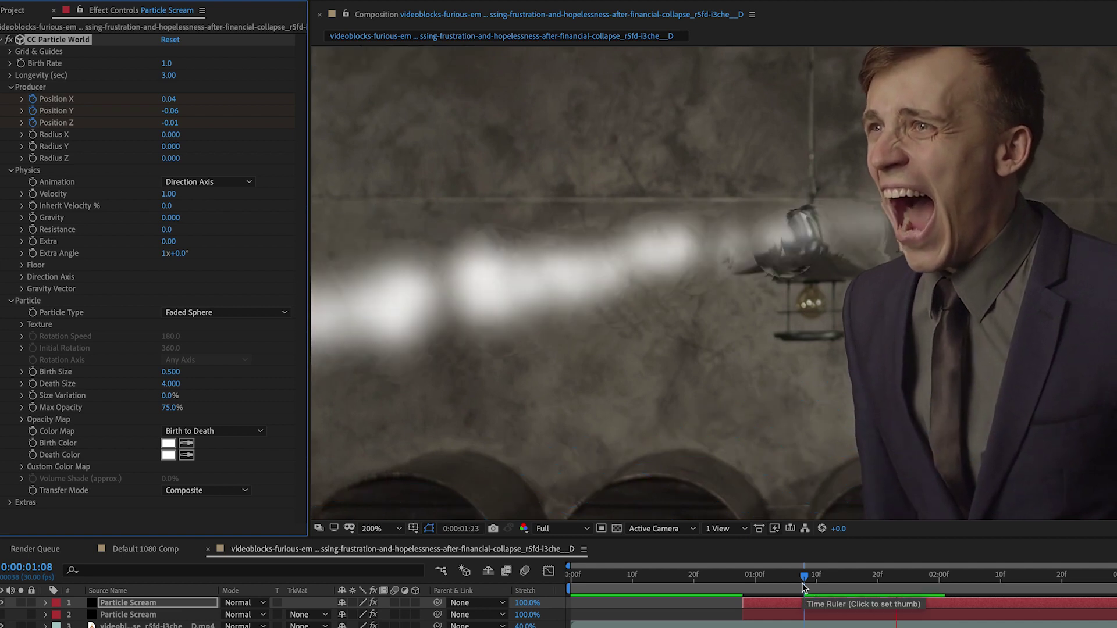
key(space)
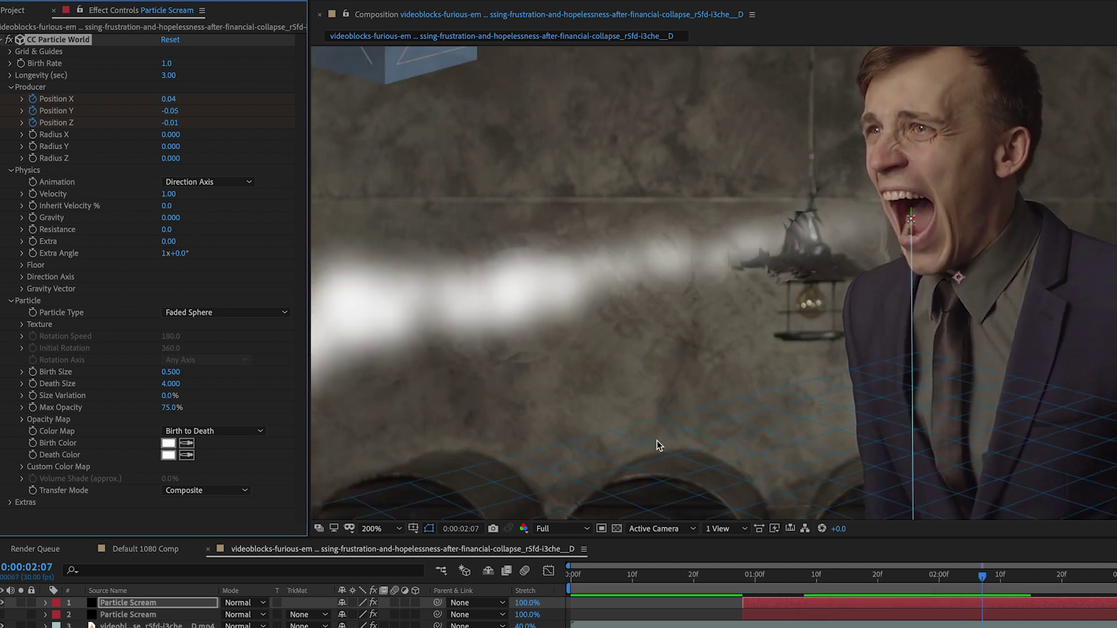
Set the Birth Color of the upper Particle Scream layer's CC Particle World to light blue 7DD9FF.
click(172, 446)
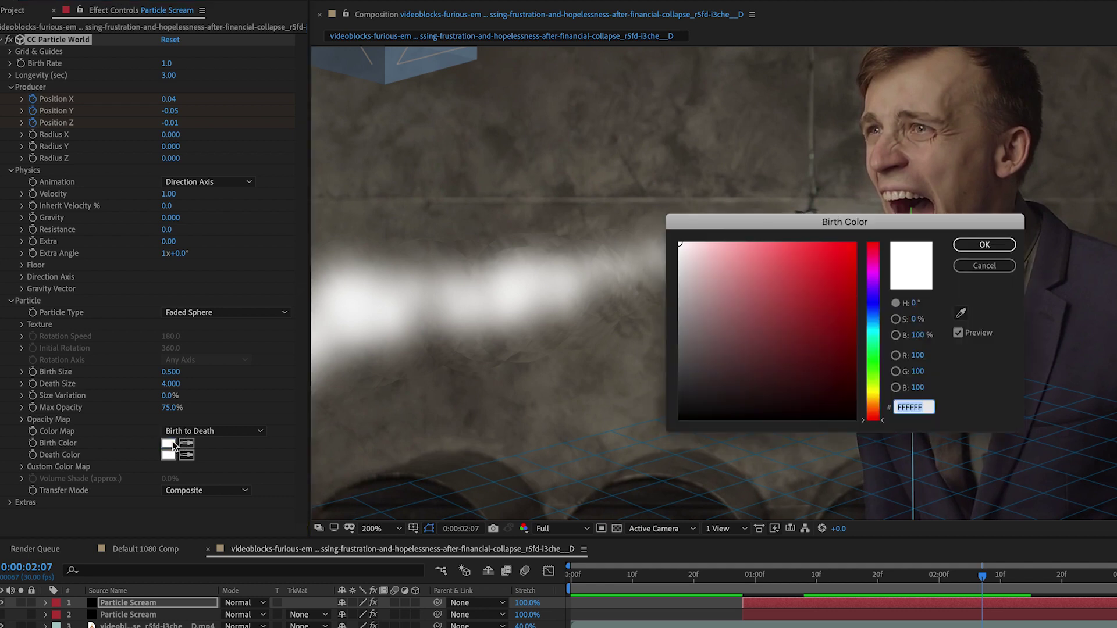
click(873, 328)
drag(874, 327, 872, 330)
drag(759, 259, 769, 243)
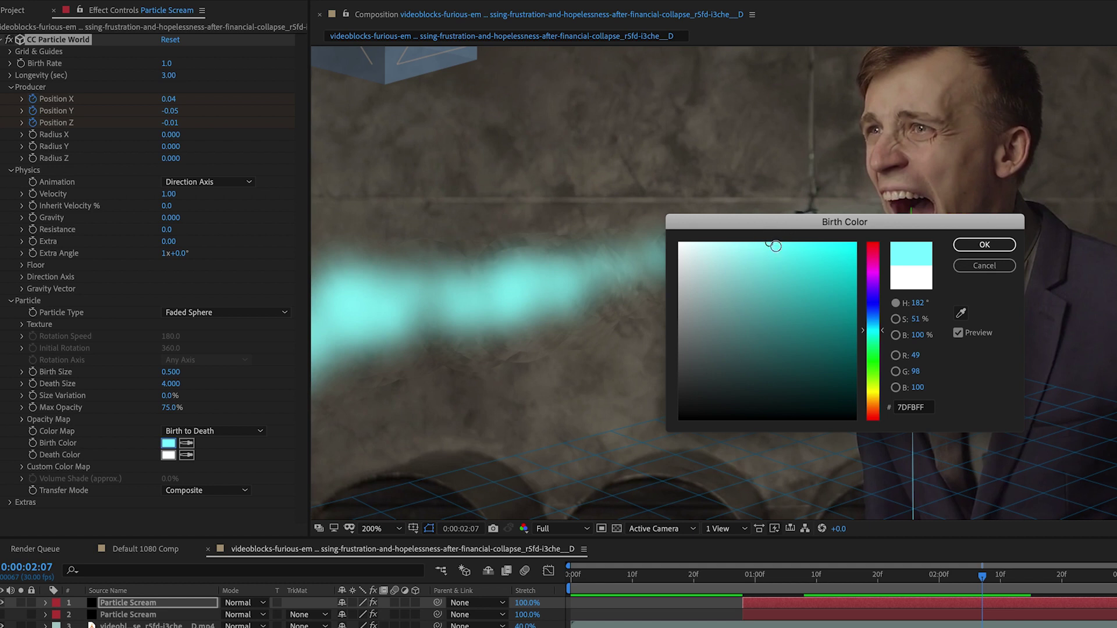
drag(887, 339, 882, 322)
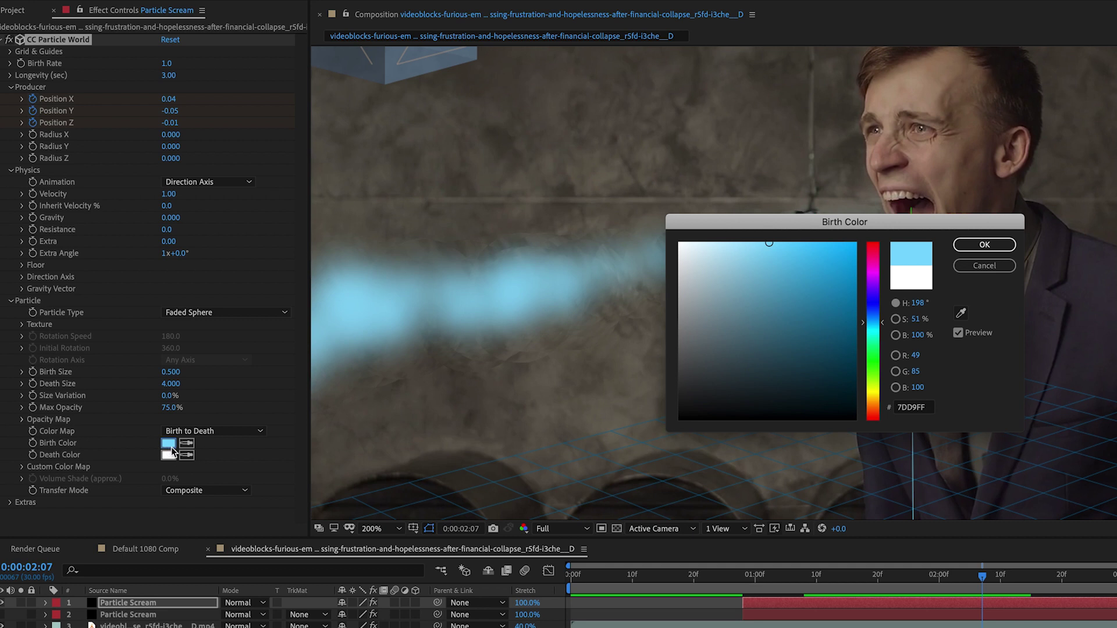
click(984, 244)
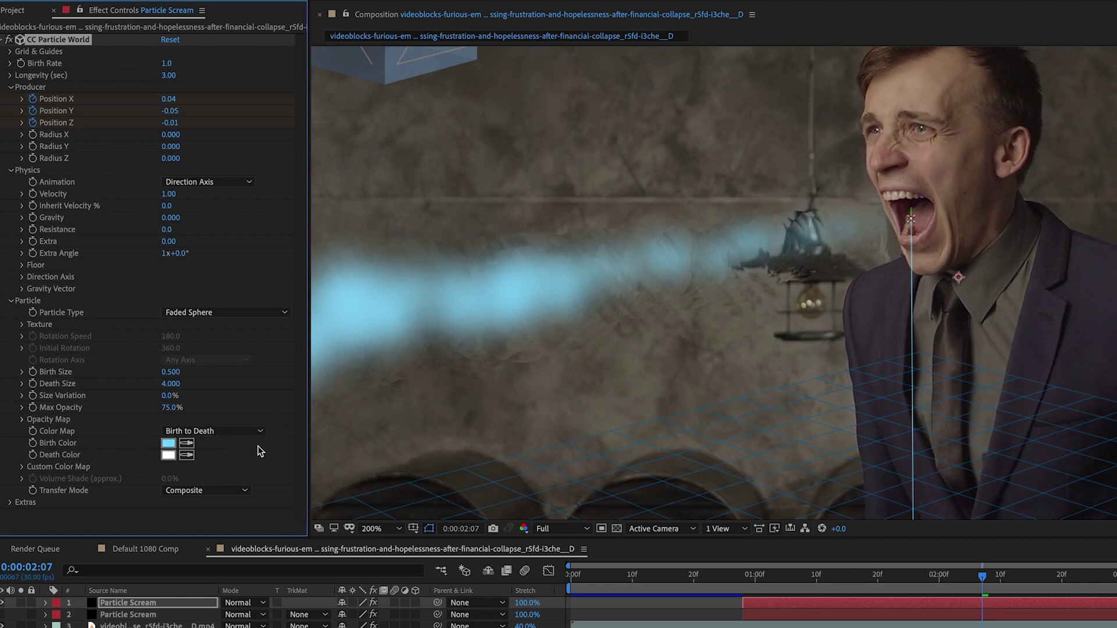
click(407, 627)
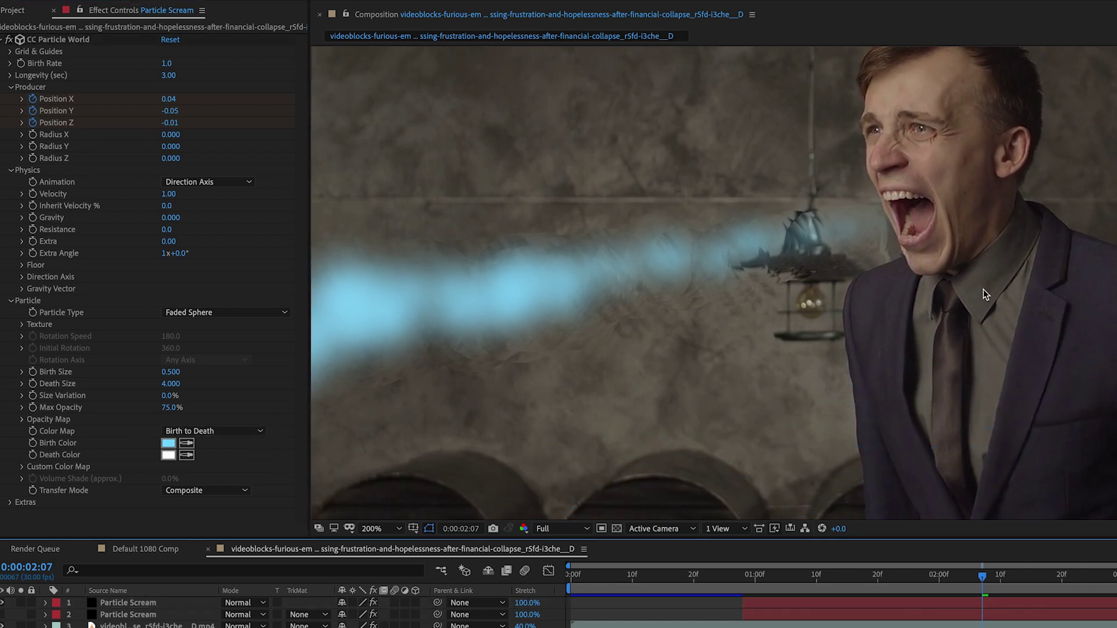
Lower the opacity of the upper Particle Scream layer to 10%.
click(121, 606)
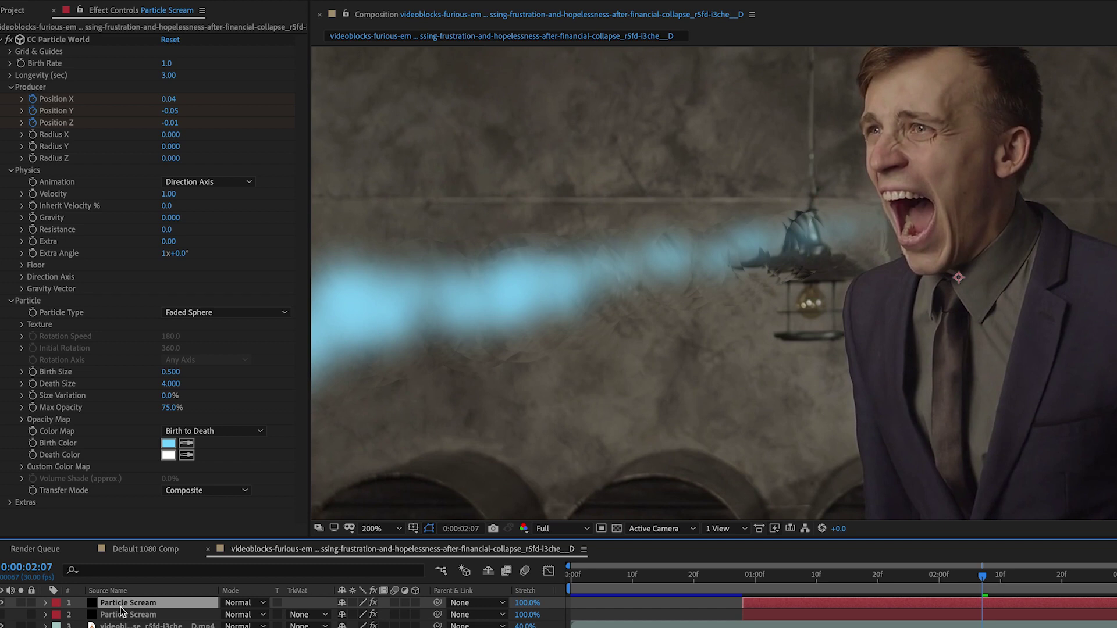
key(t)
click(349, 615)
text(10)
key(Return)
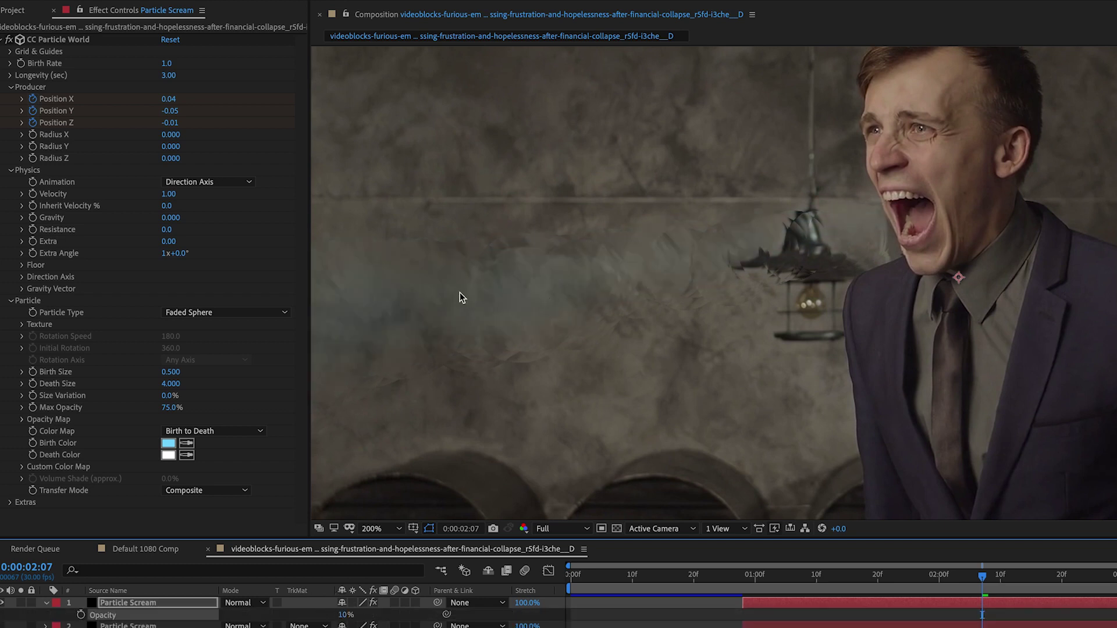
Toggle the upper Particle Scream layer's visibility several times to compare the frame with and without the tinted stream.
click(2, 603)
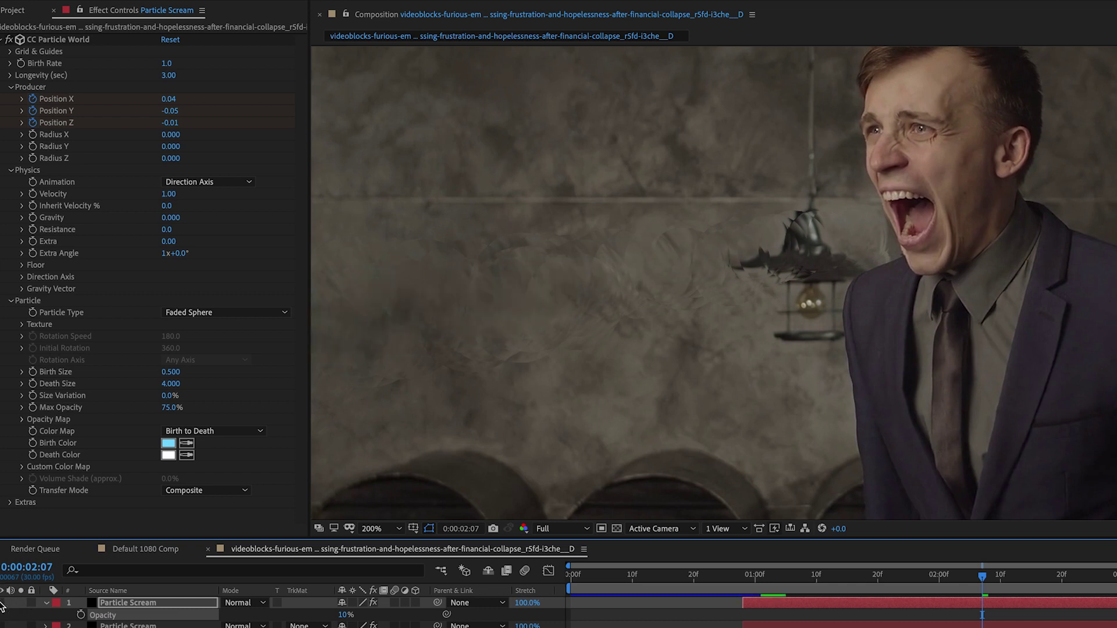
click(1, 603)
click(1, 603)
click(1, 604)
click(2, 603)
click(1, 604)
Try the Screen blend on the upper Particle Scream layer, settle on Add, and set its opacity to 15%.
click(261, 603)
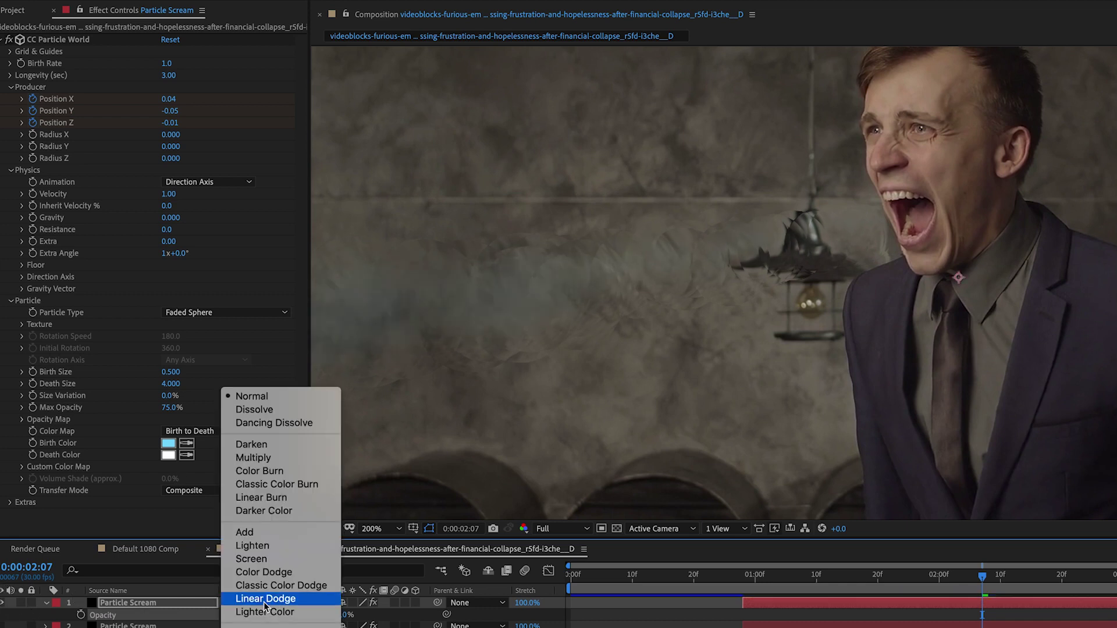
click(262, 559)
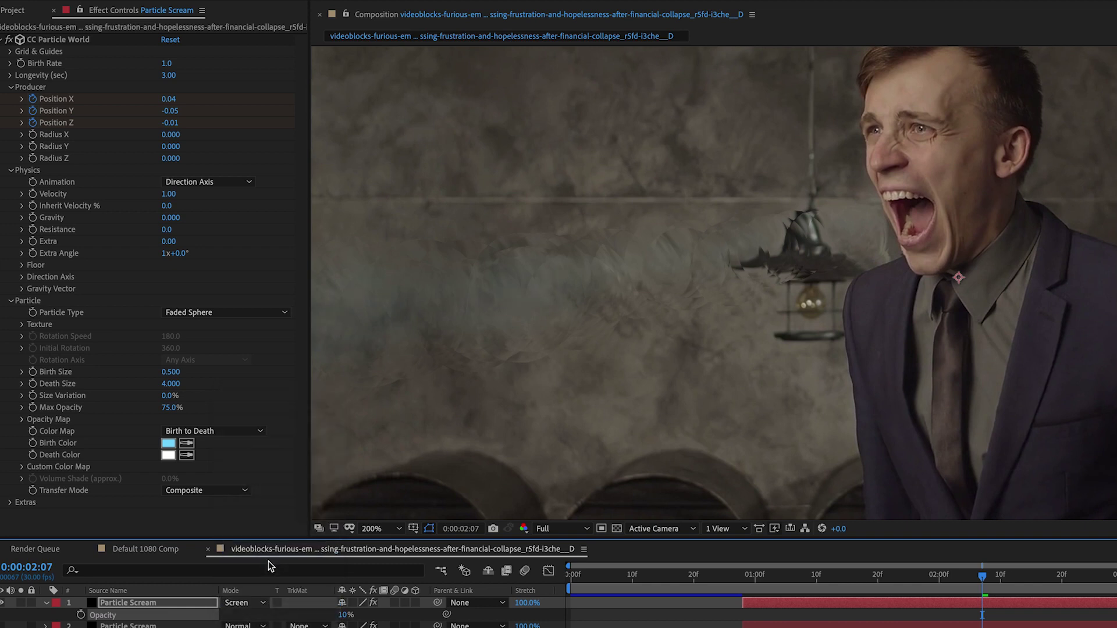
click(261, 604)
click(260, 534)
click(343, 616)
text(15)
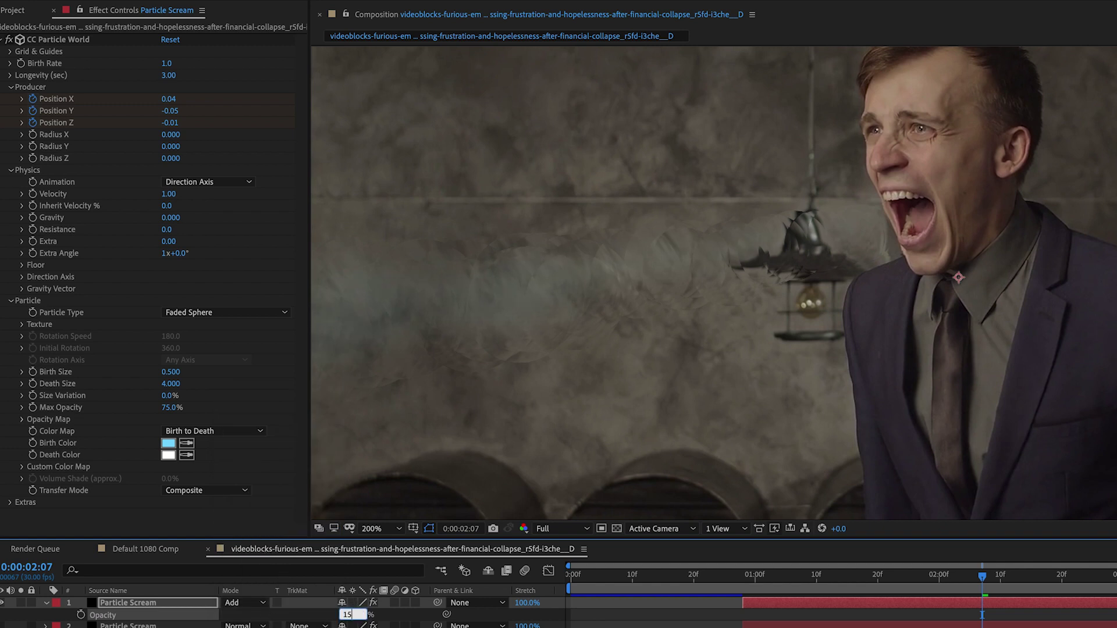
key(Return)
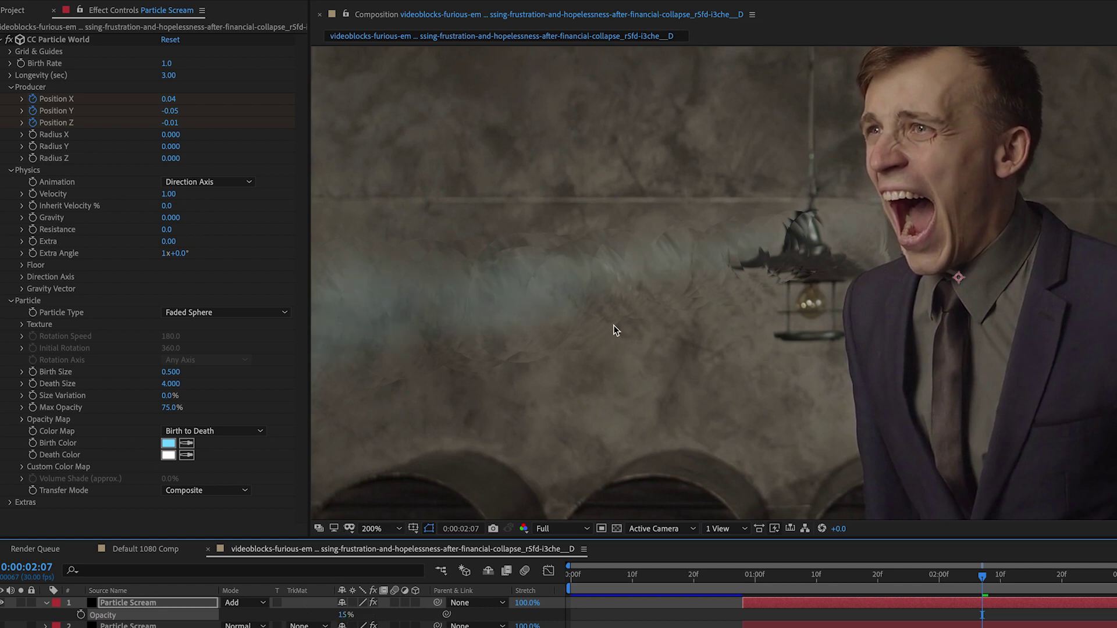
Change the upper layer's particle Birth Color to a light mint green and preview the stream from 0:00:00:27.
click(168, 444)
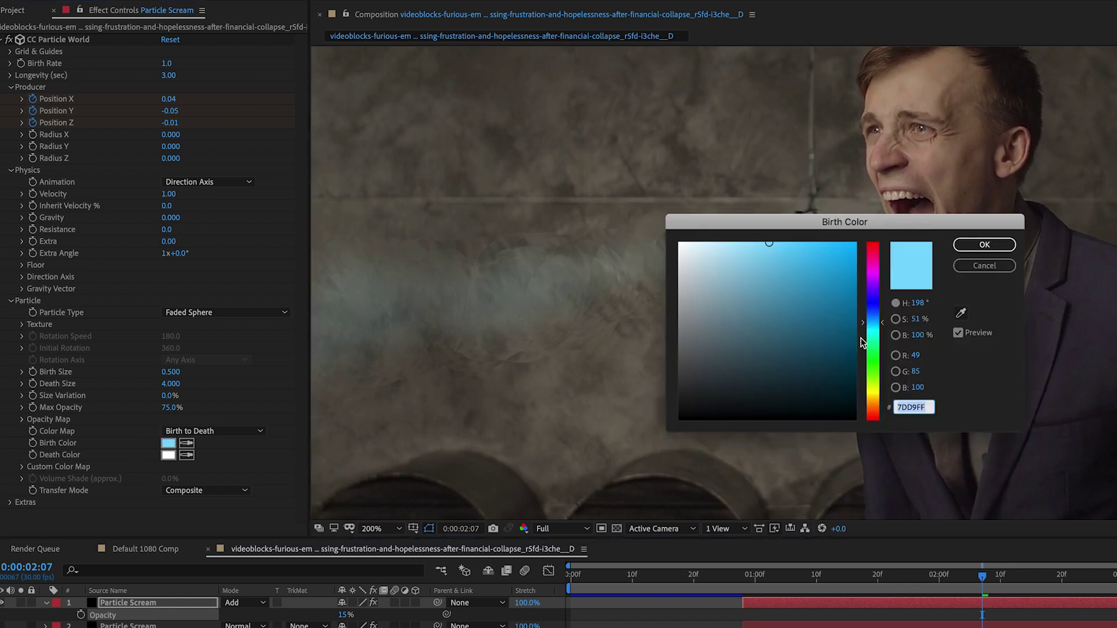
click(879, 337)
drag(879, 339, 879, 346)
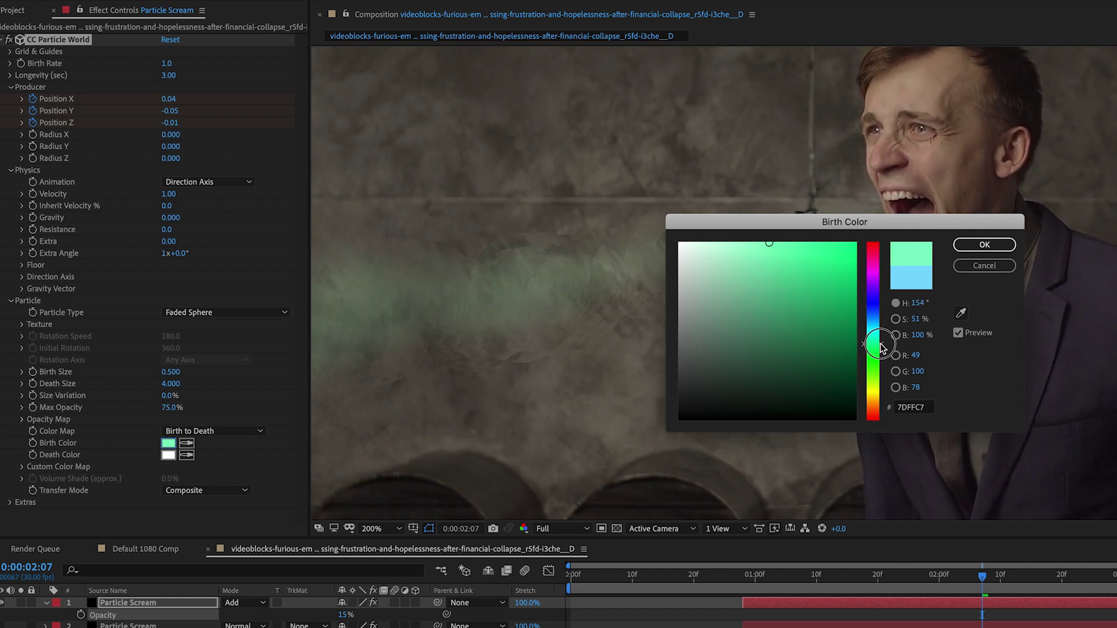
click(770, 246)
click(984, 245)
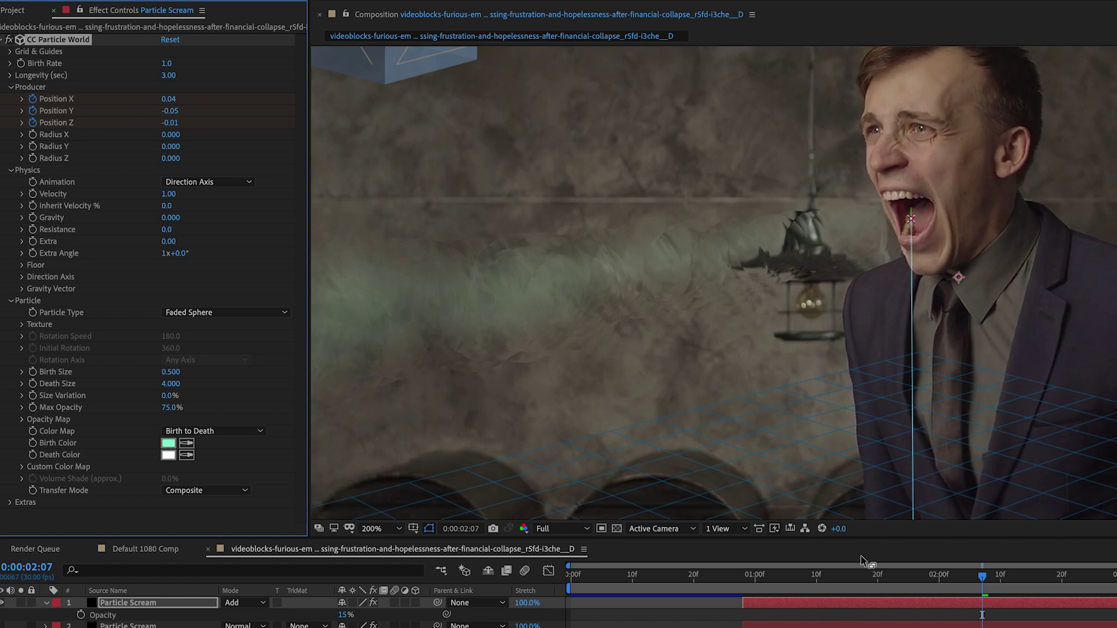
click(487, 568)
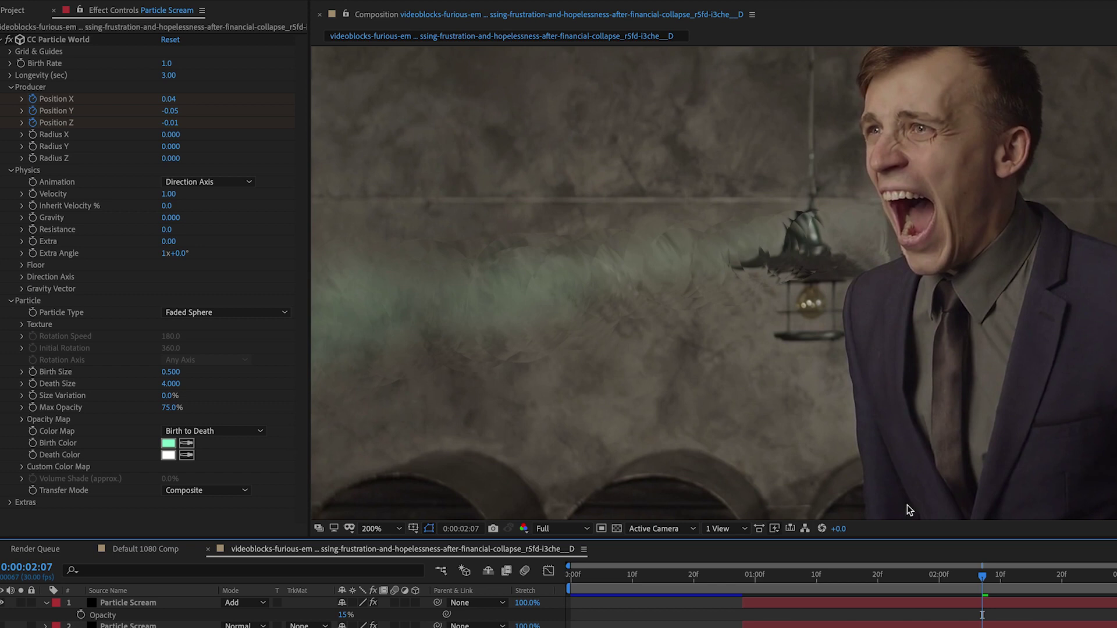
drag(983, 577, 735, 577)
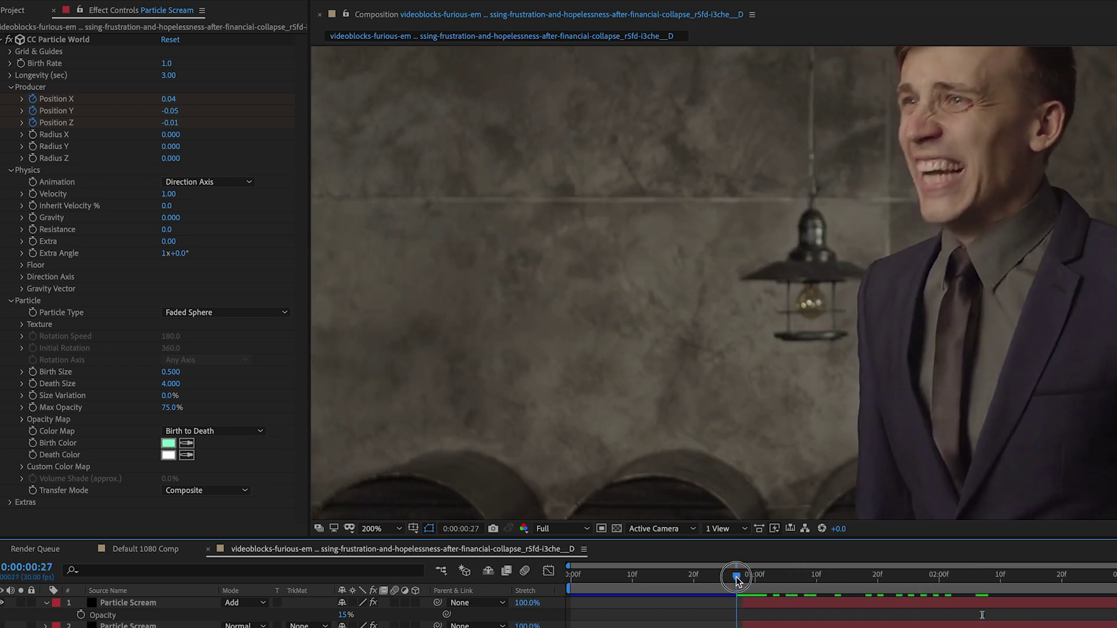
key(space)
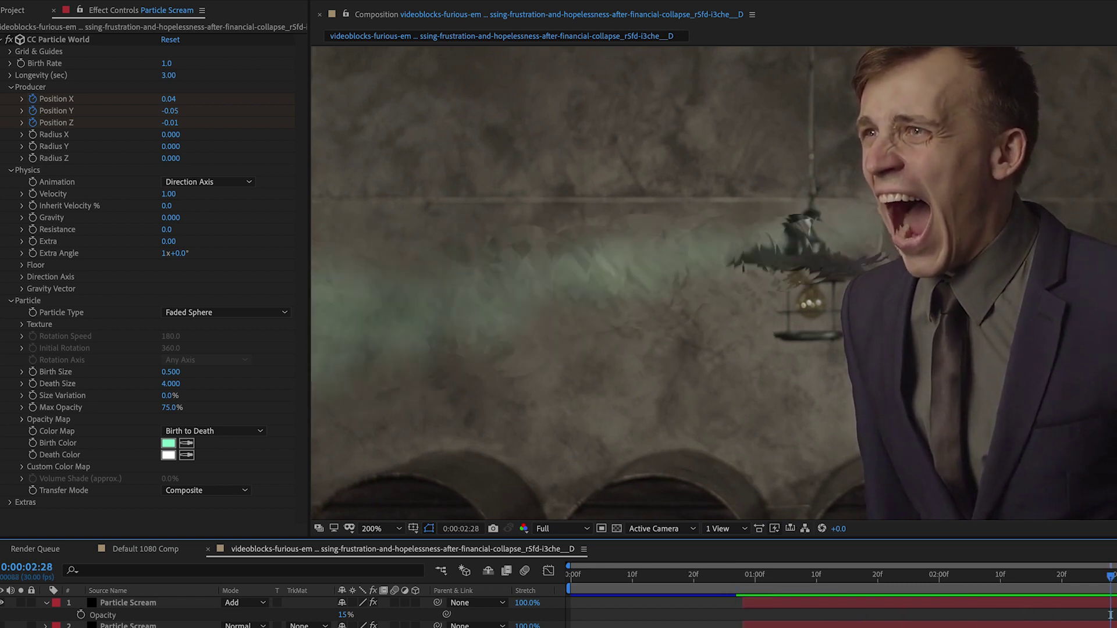
Apply Fractal Noise to the upper Particle Scream layer and raise the layer's opacity to 100%.
click(5, 40)
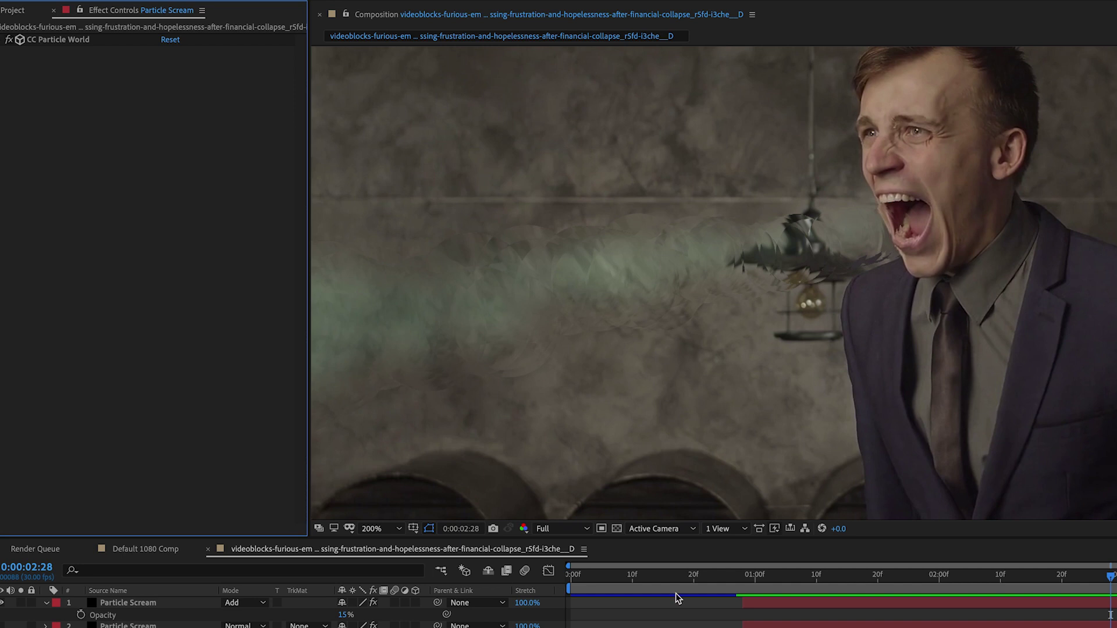
click(137, 605)
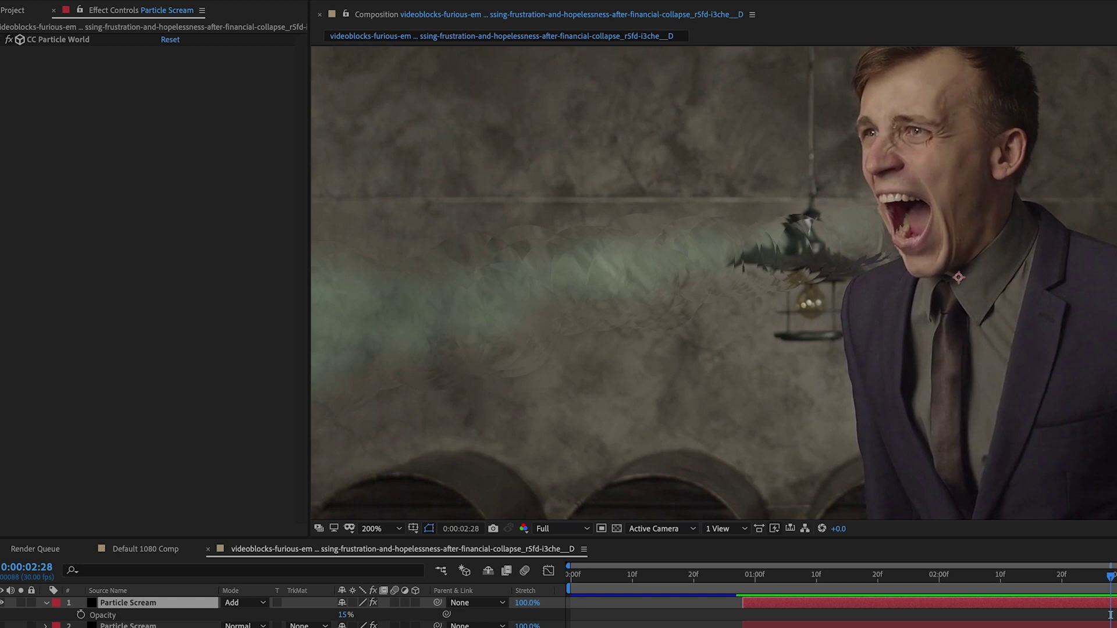
drag(1116, 291, 166, 604)
click(346, 626)
text(100)
key(Return)
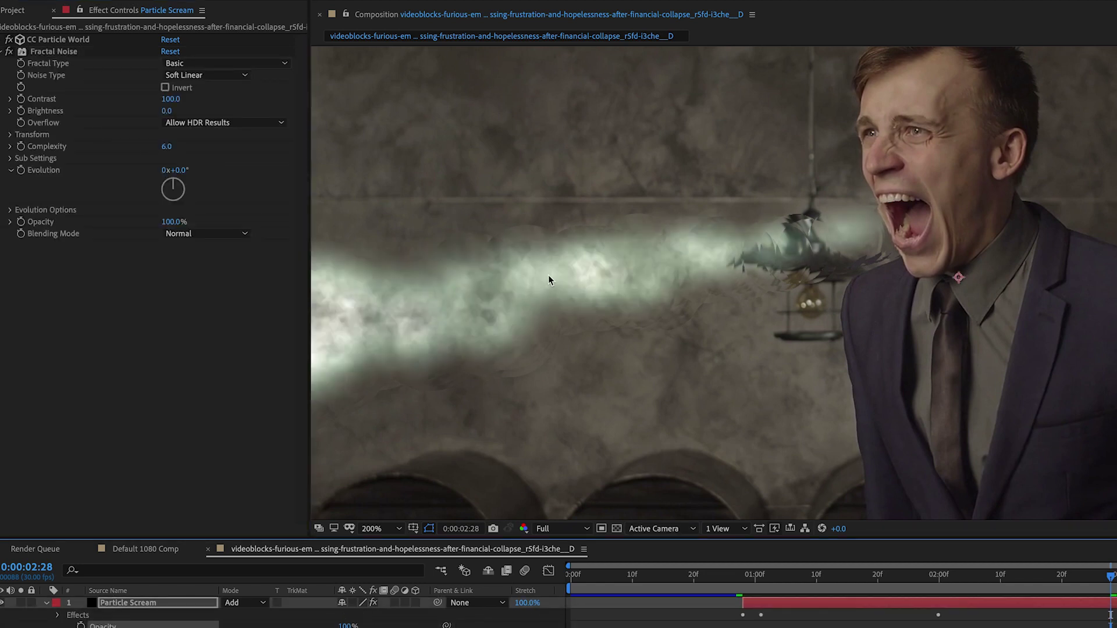
Try Add and Screen as the Fractal Noise blending mode, settle on Multiply, and preview the textured stream.
click(194, 236)
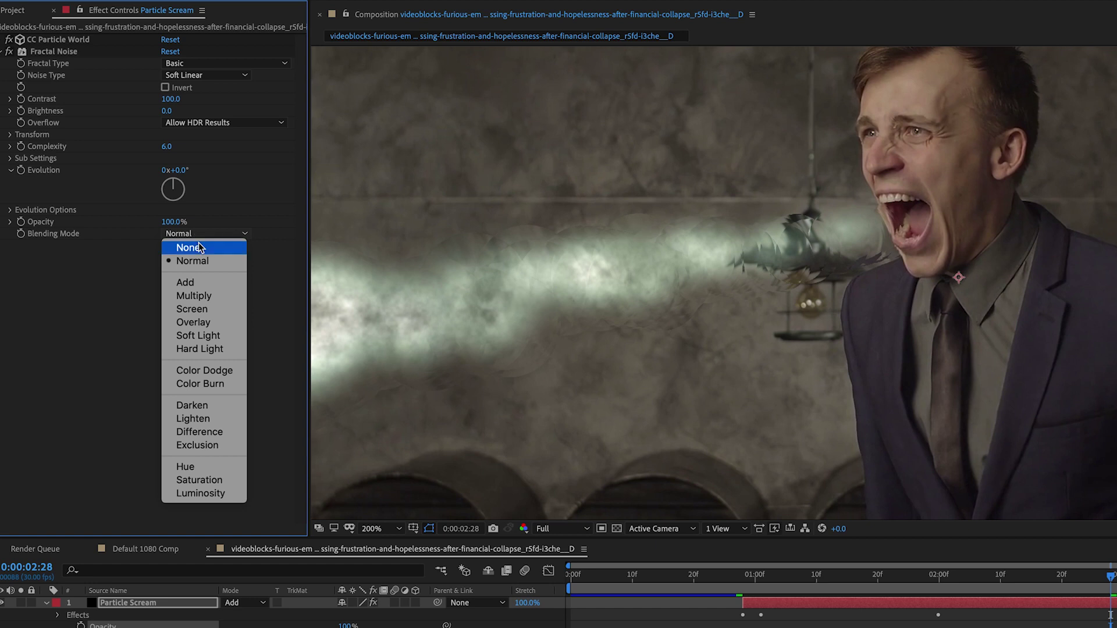
click(213, 283)
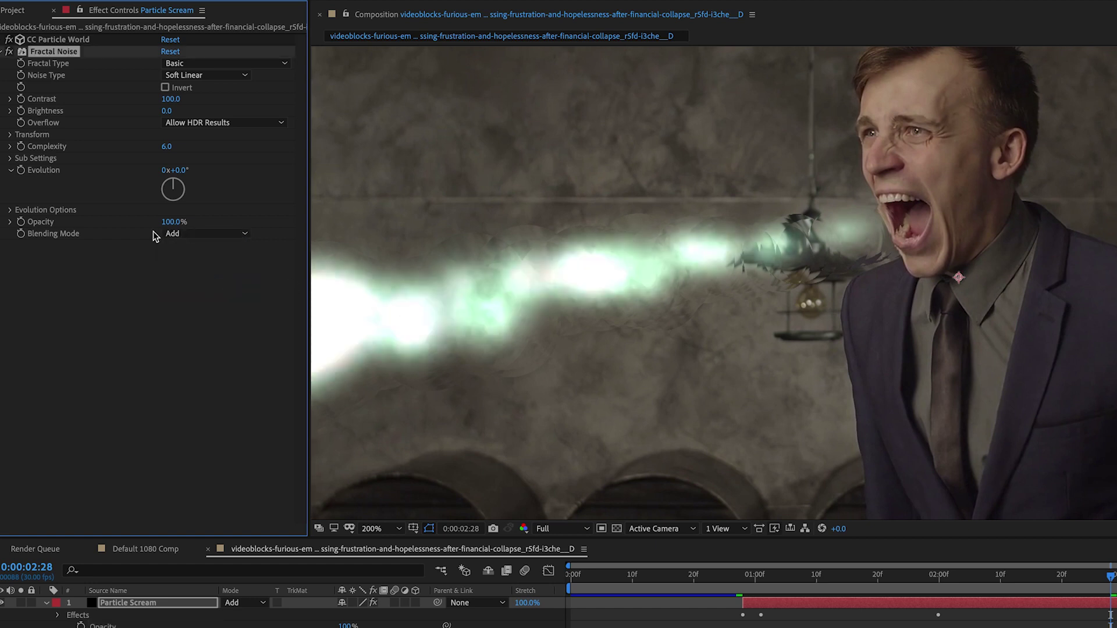
click(202, 233)
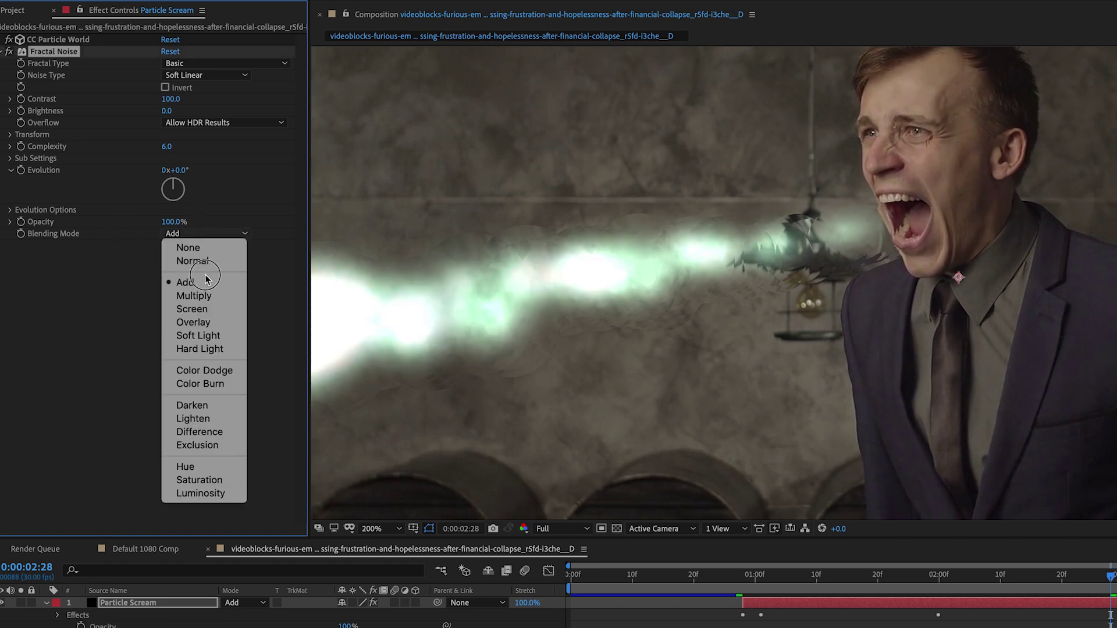
click(208, 309)
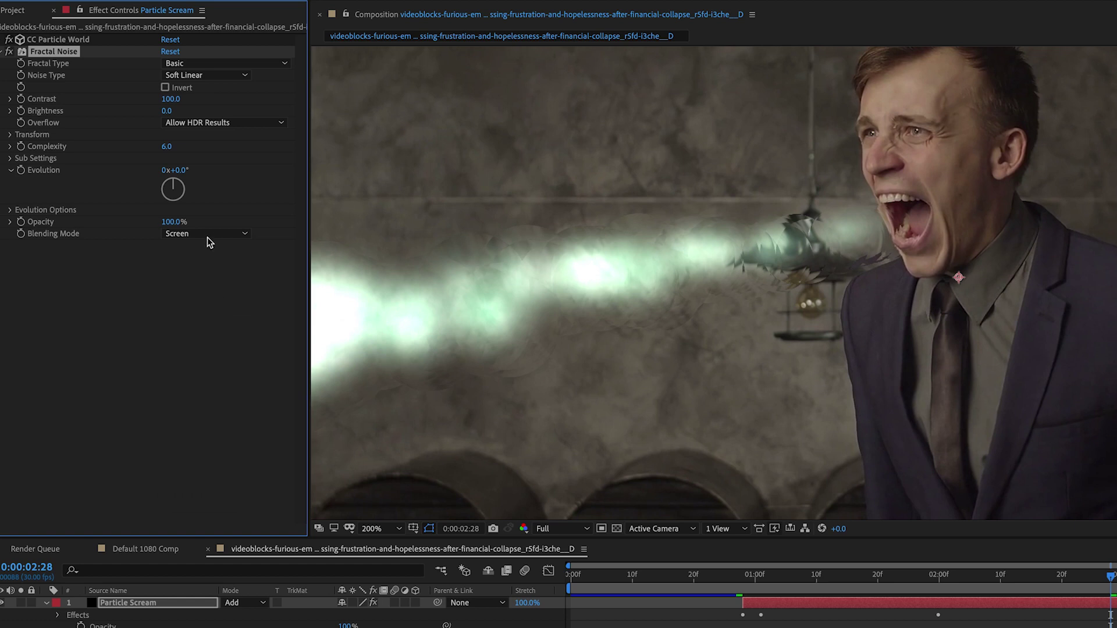
click(207, 235)
click(211, 297)
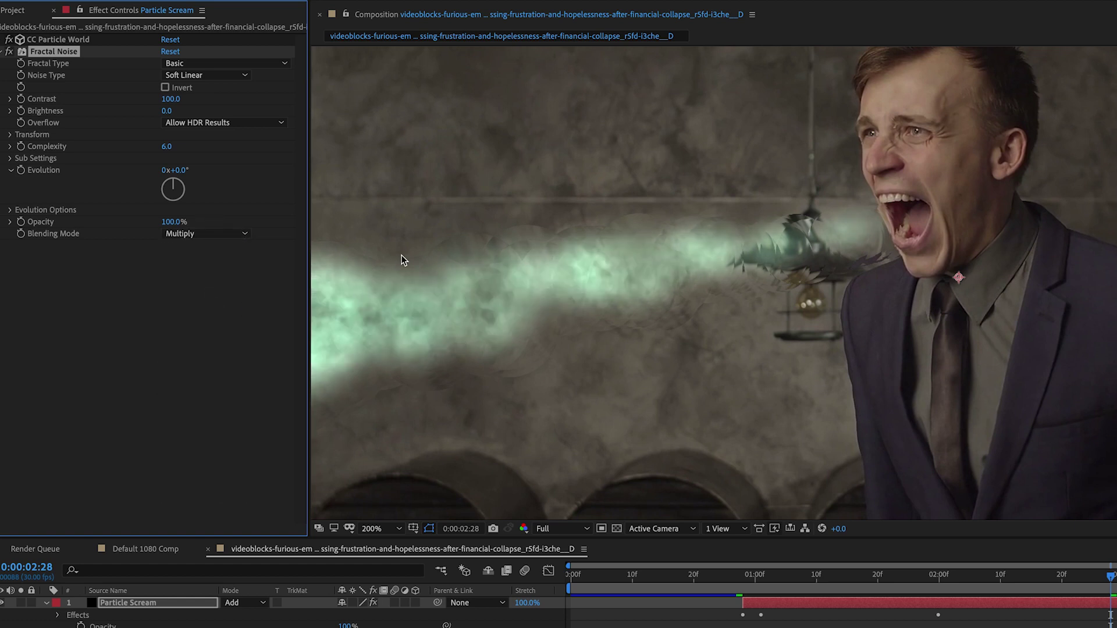
key(space)
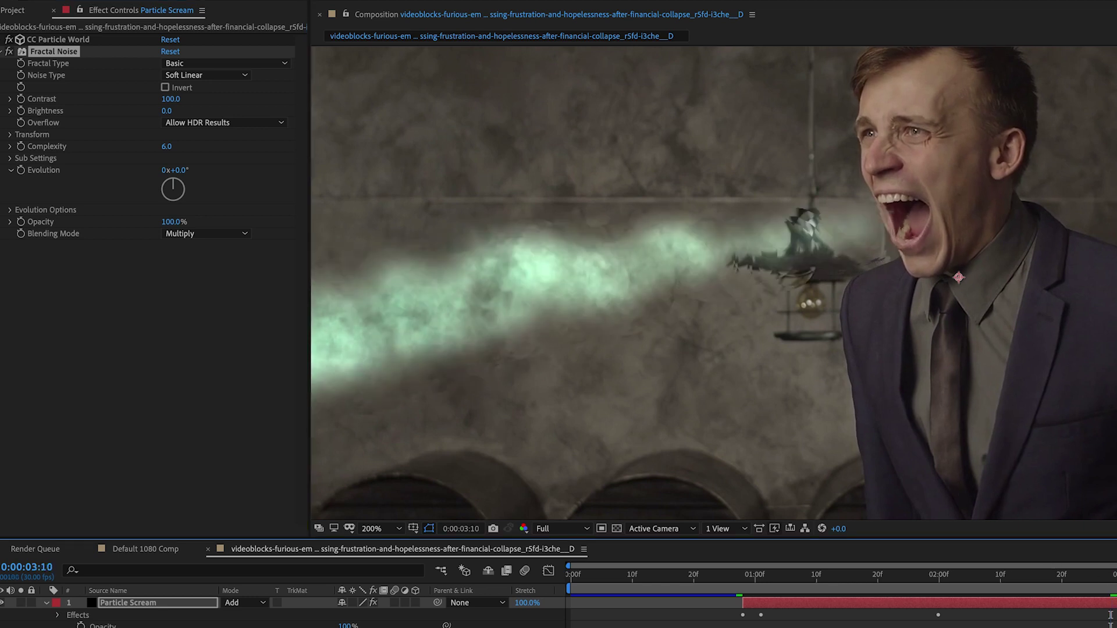
Set the upper Particle Scream layer's opacity to 15% and review the whole effect, ending at 0:00:01:24.
drag(1116, 582, 915, 592)
click(347, 625)
text(15)
key(Return)
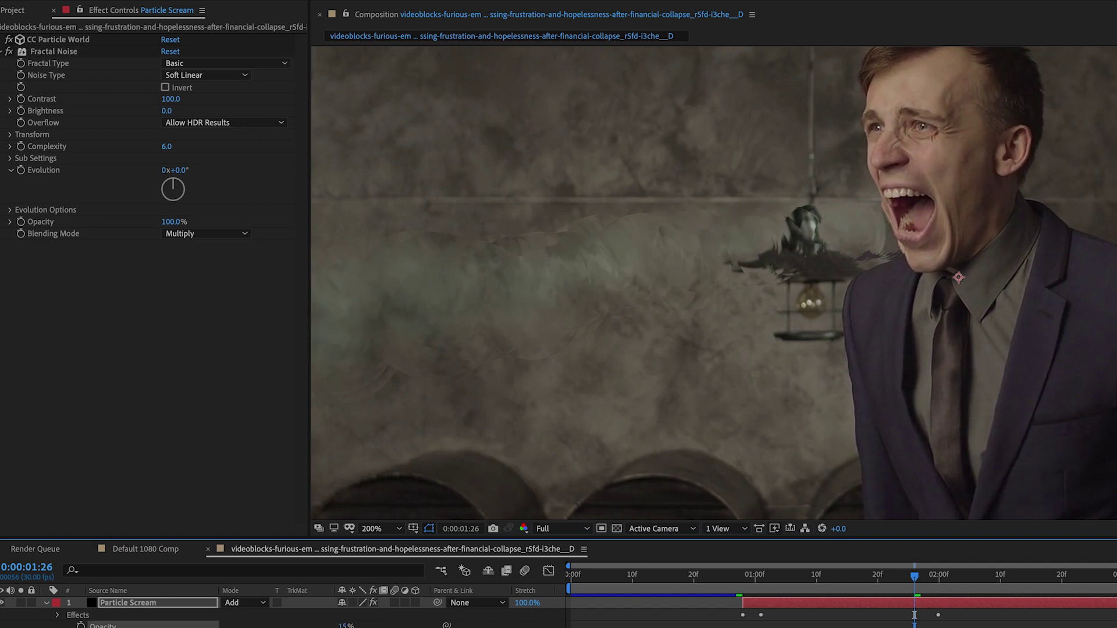
key(F2)
drag(916, 584, 700, 586)
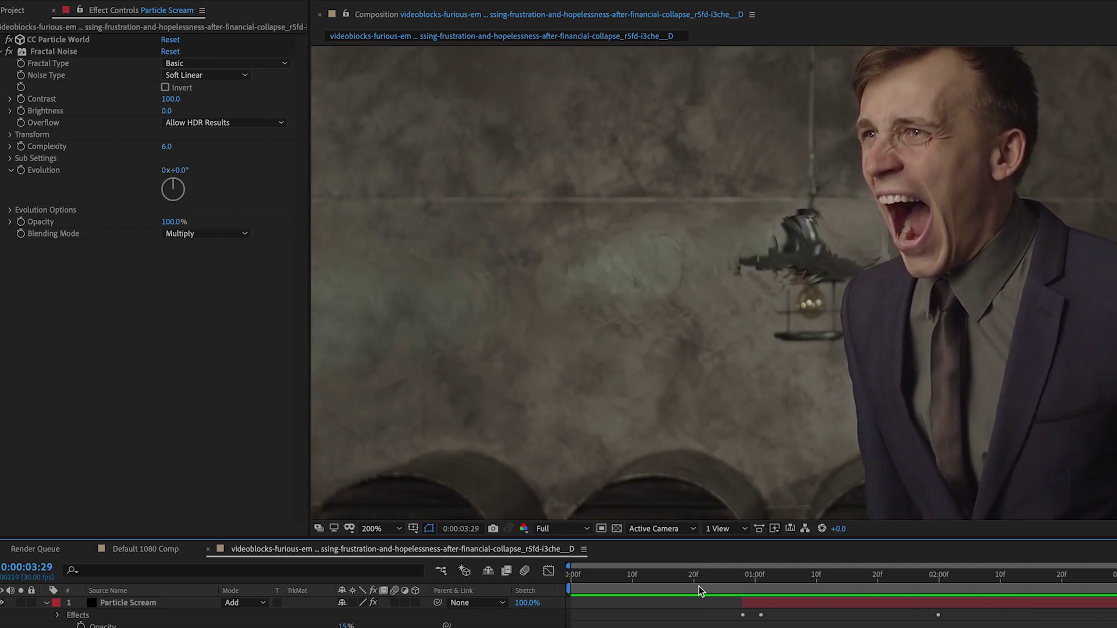
scroll(925, 349, down, 2)
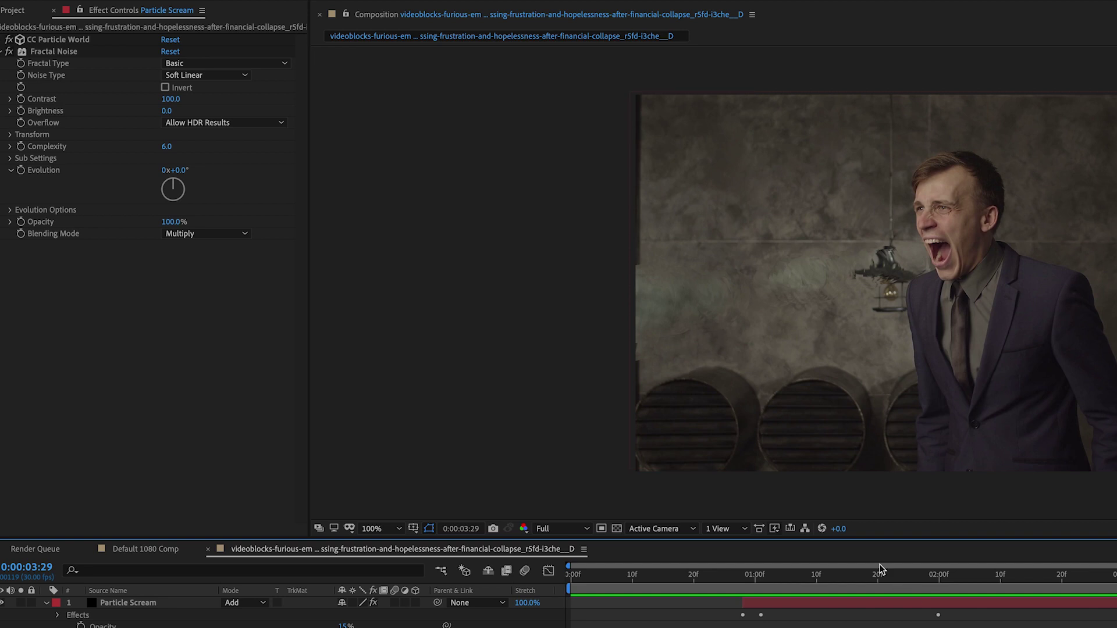
drag(831, 576, 905, 603)
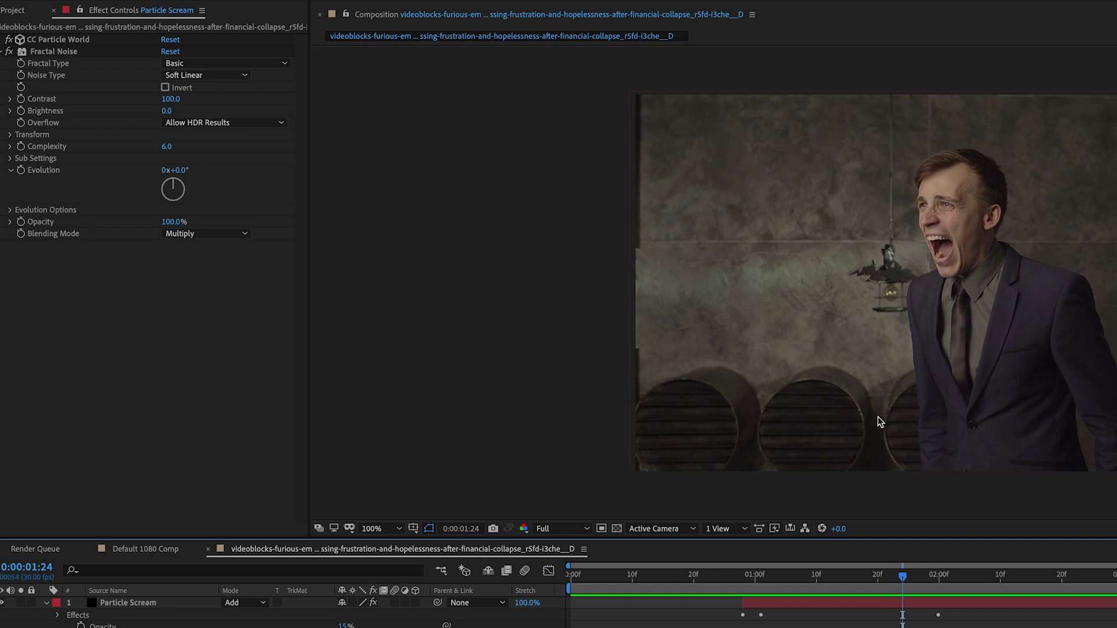
Import videoblocks-angry-woman-screaming-out-loud_ramqjm6oe4__D.mp4 from the 09 Scream folder and add it to the current composition.
click(20, 11)
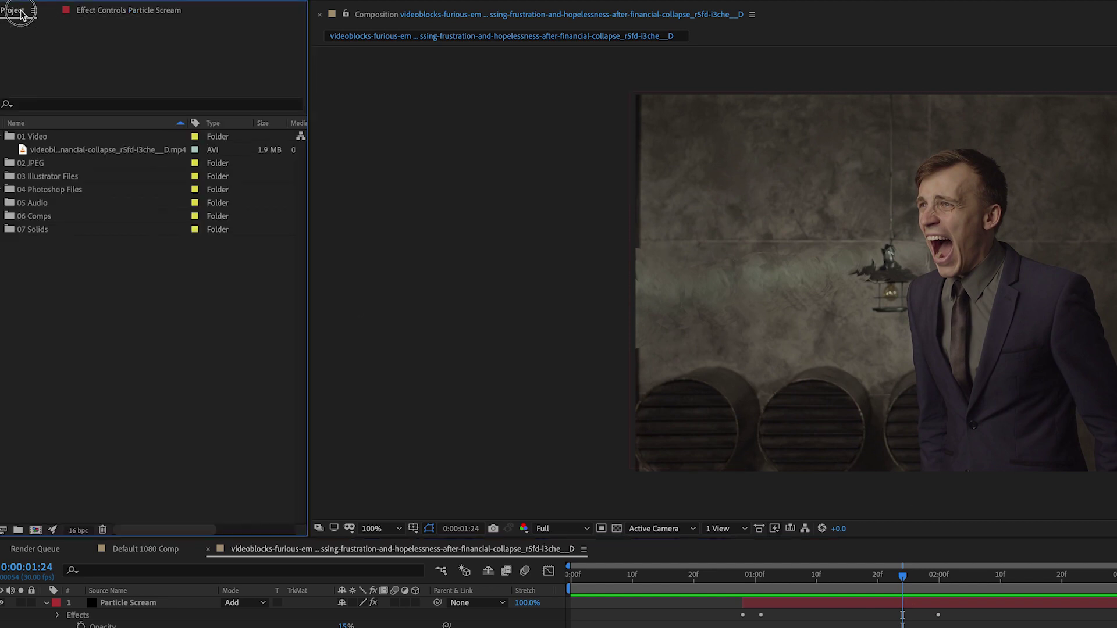
double_click(155, 369)
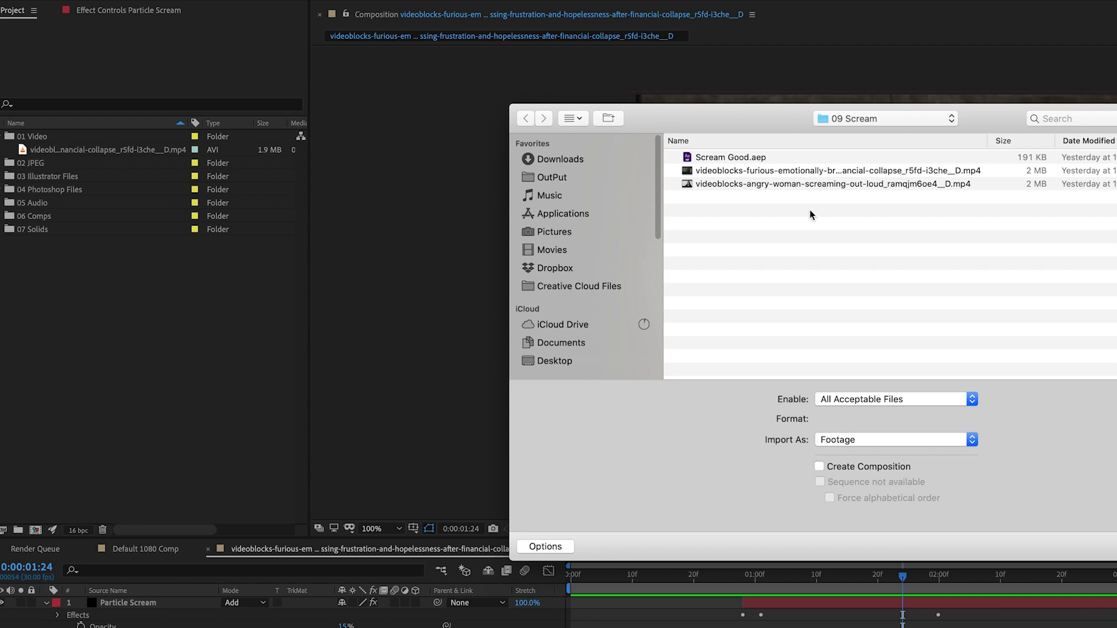
click(742, 184)
key(Return)
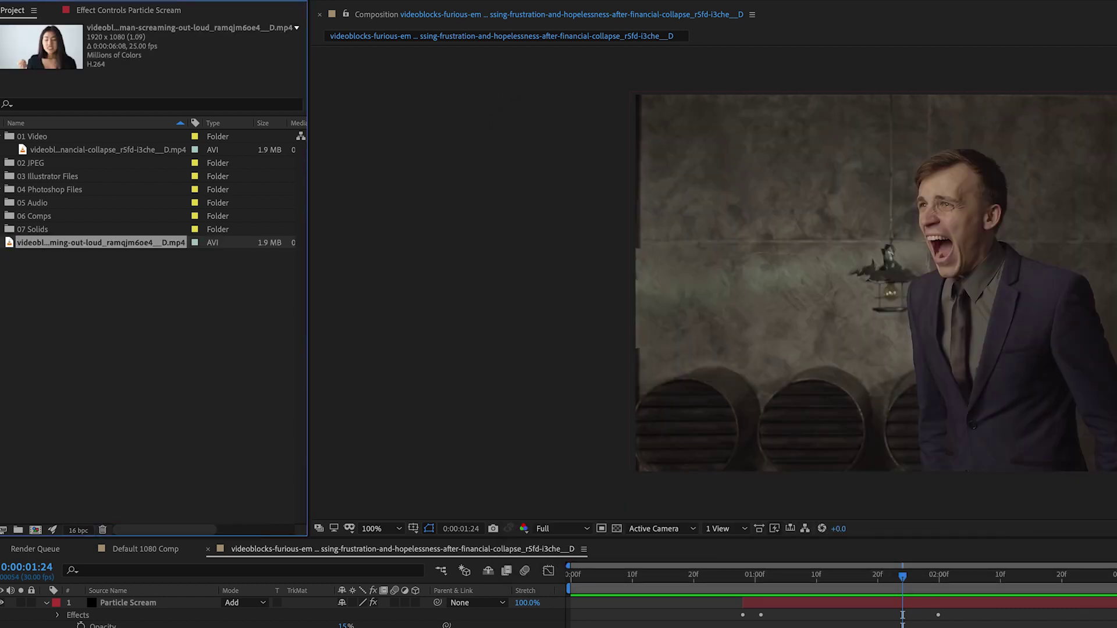
key(ctrl+slash)
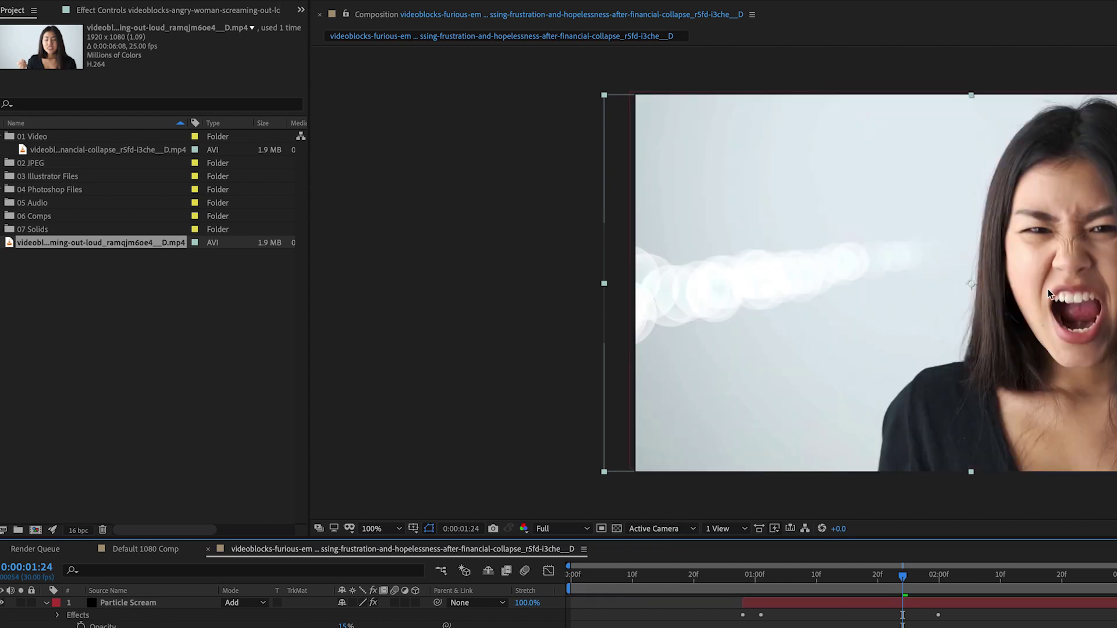
At 0:00:01:28, move the lower Particle Scream layer's CC Particle World producer onto the woman's mouth and rotate its camera to send particles toward the viewer.
drag(904, 576, 927, 579)
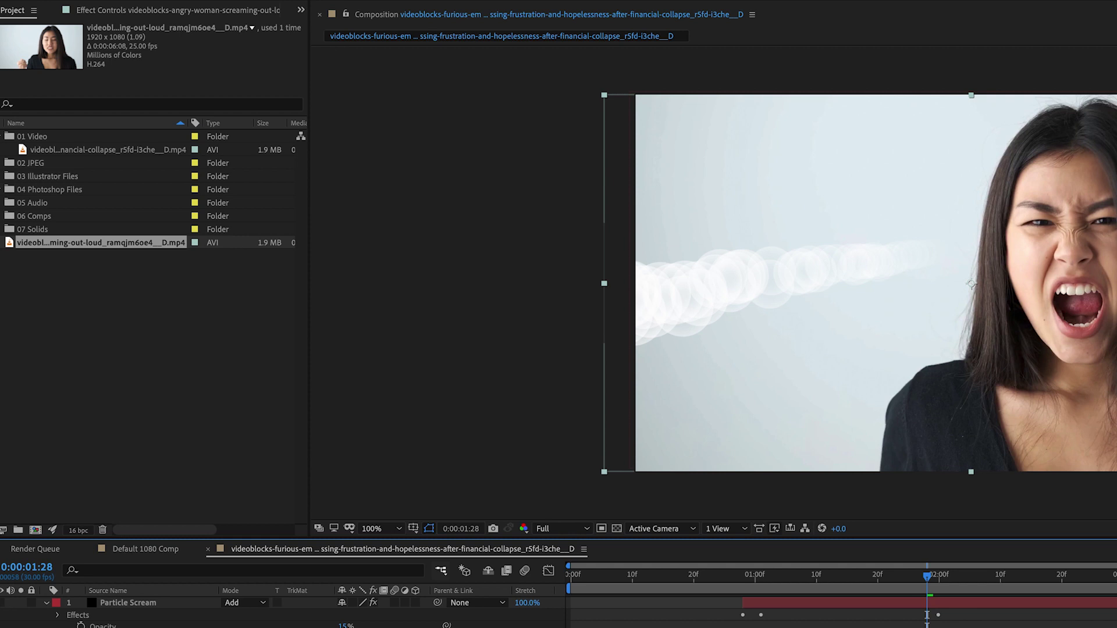
double_click(134, 627)
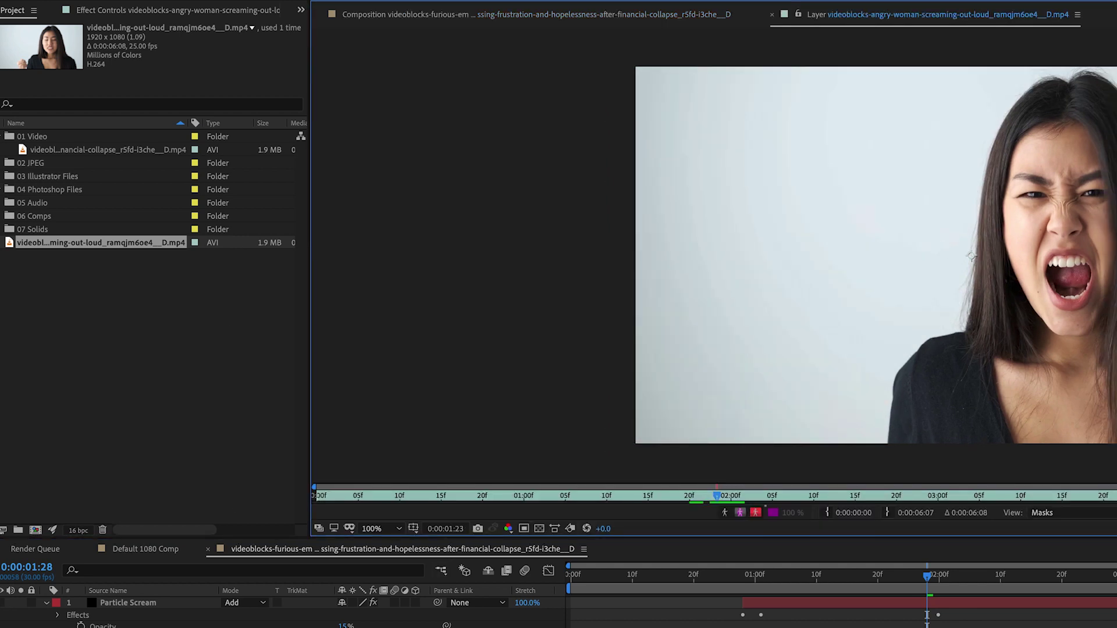
click(134, 627)
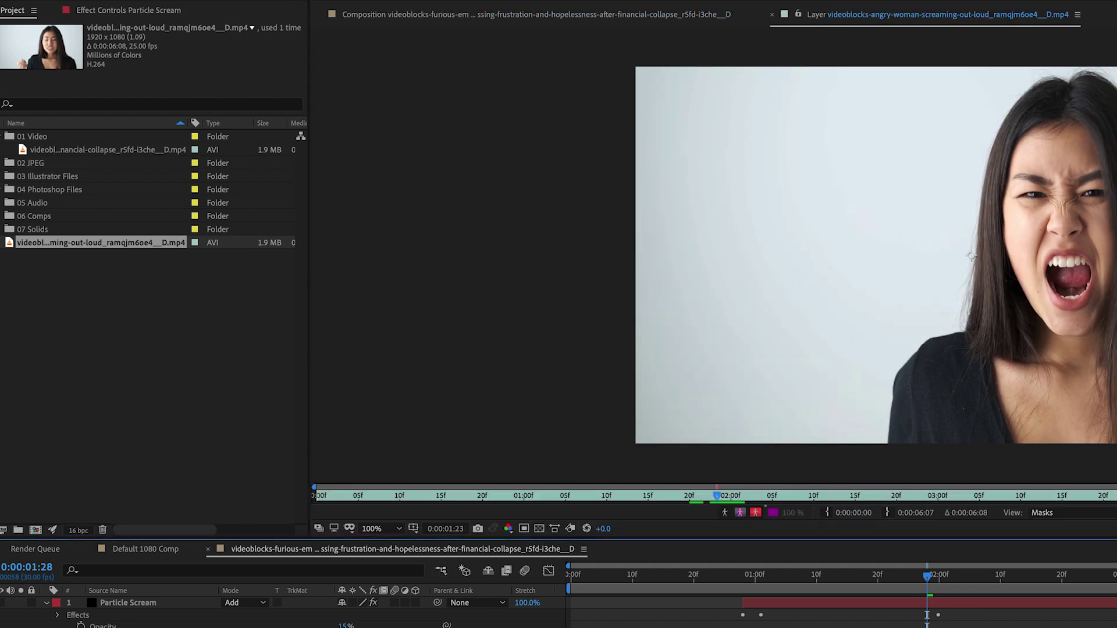
key(F3)
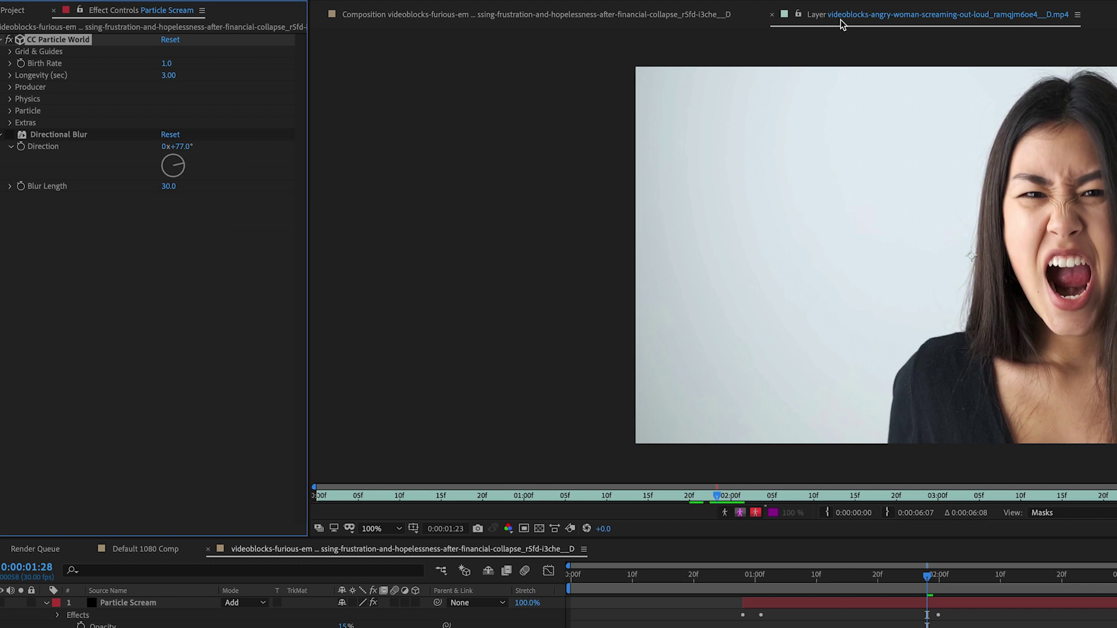
click(774, 15)
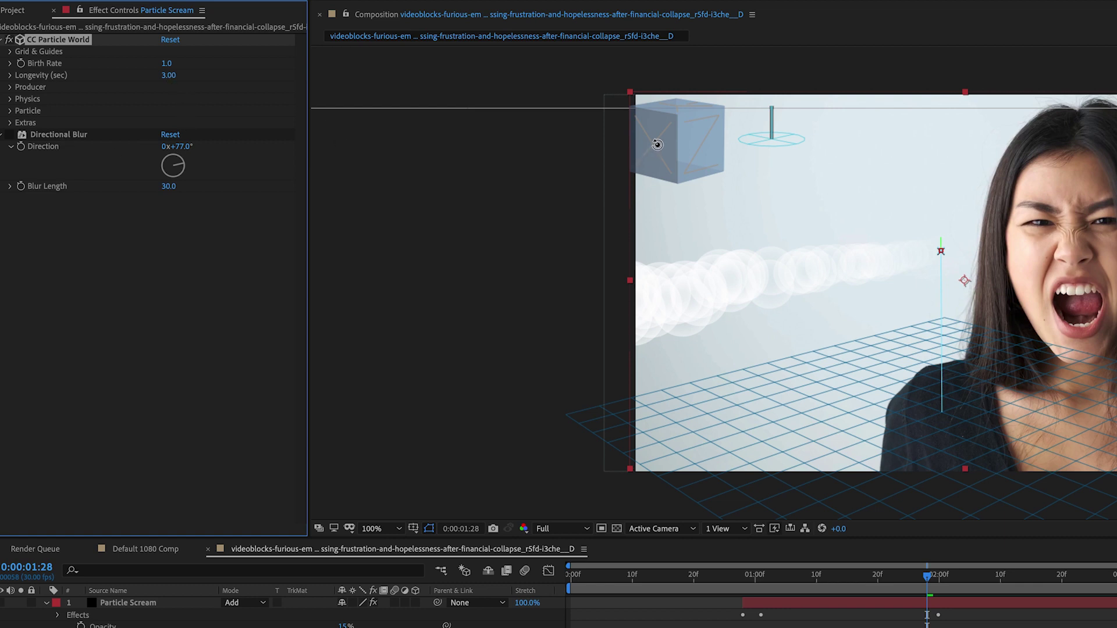
drag(942, 254, 1079, 311)
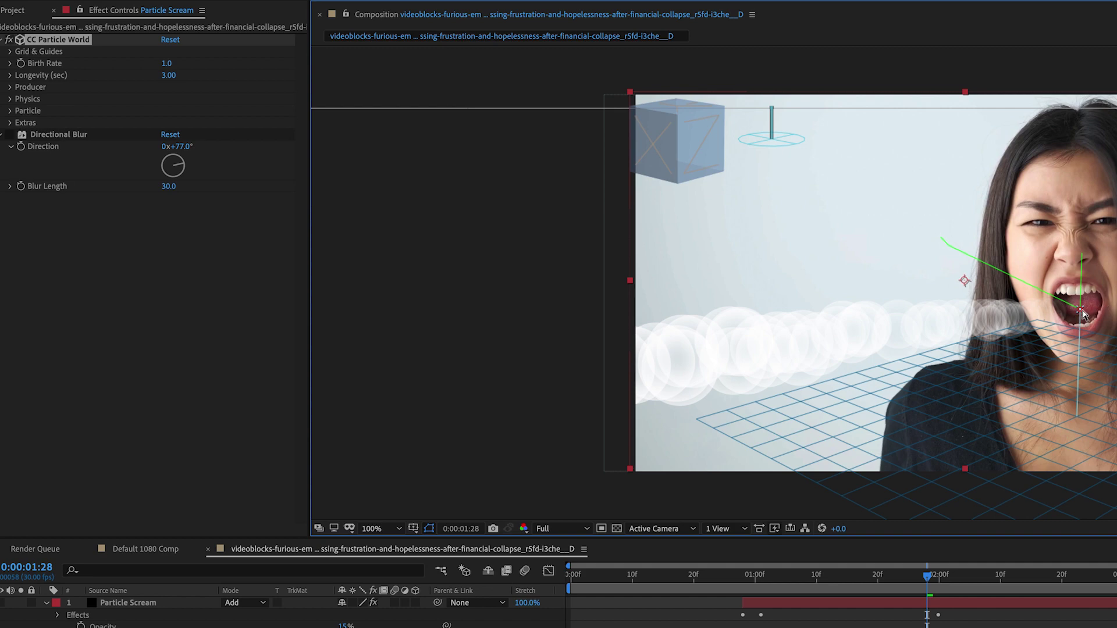
mouse_move(662, 135)
mouse_down()
mouse_move(673, 136)
mouse_move(663, 140)
mouse_up()
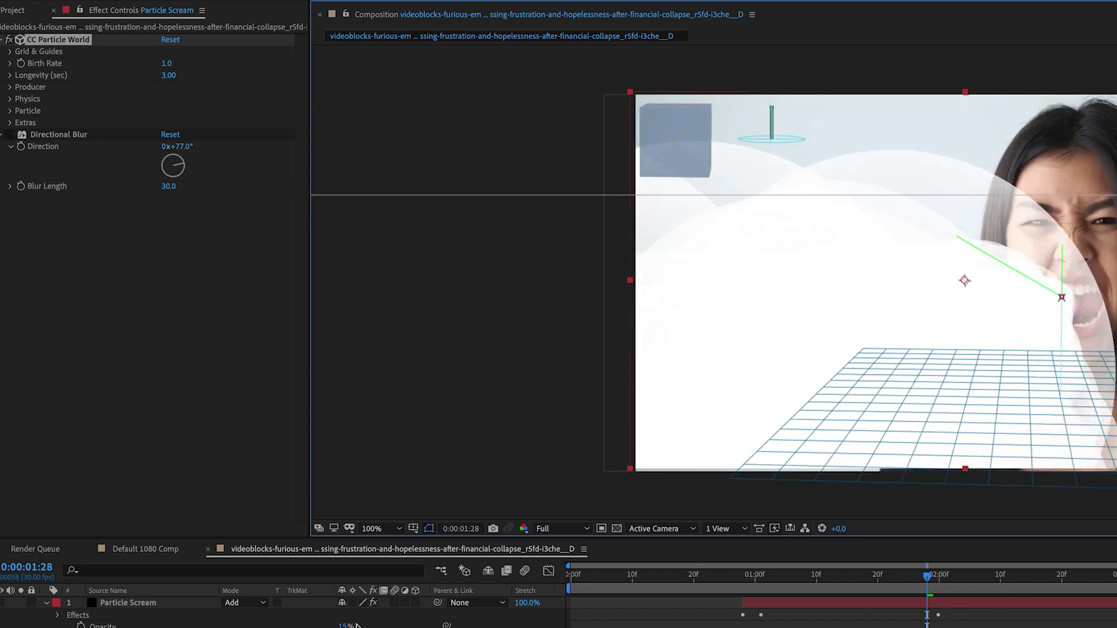
Hide the particles covering the woman and copy the Displacement Map effect from the man's footage to the woman's footage.
click(1, 602)
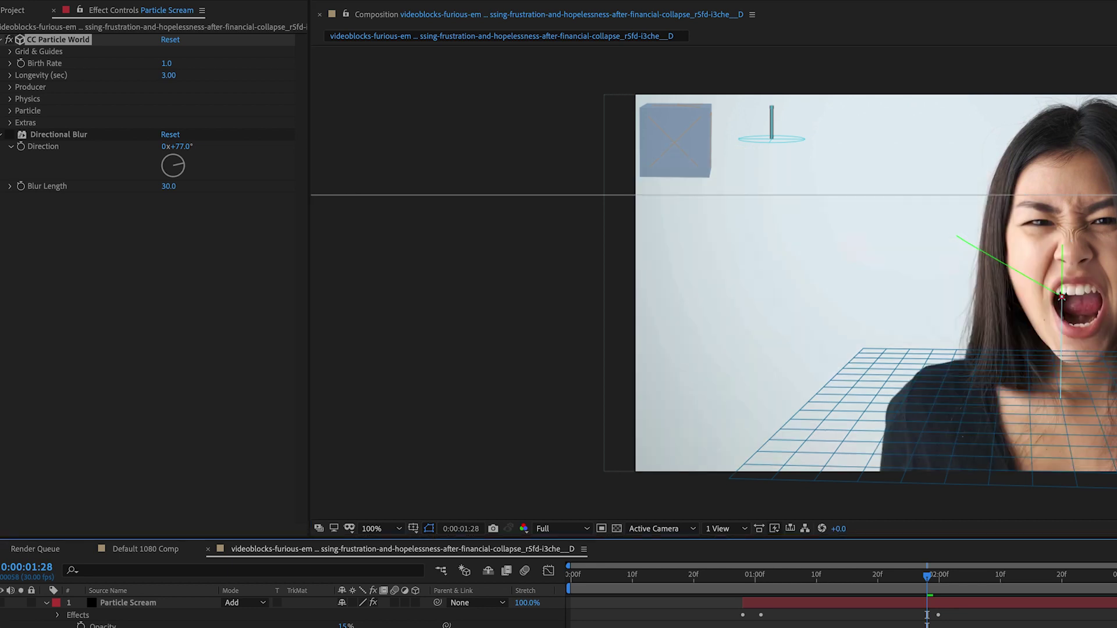
click(133, 627)
click(132, 627)
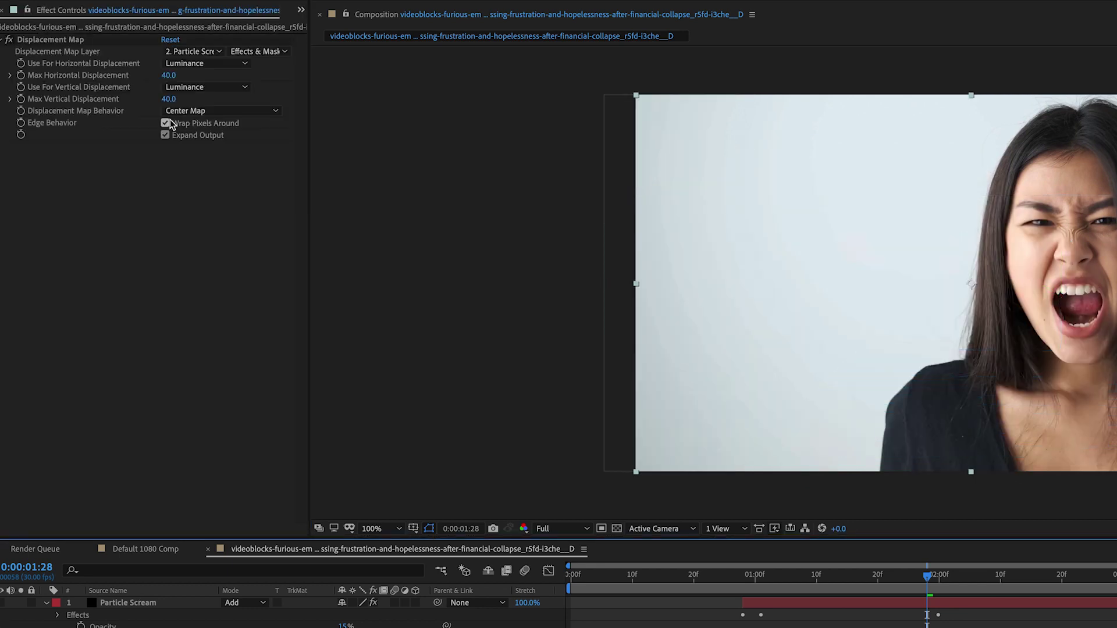
click(61, 42)
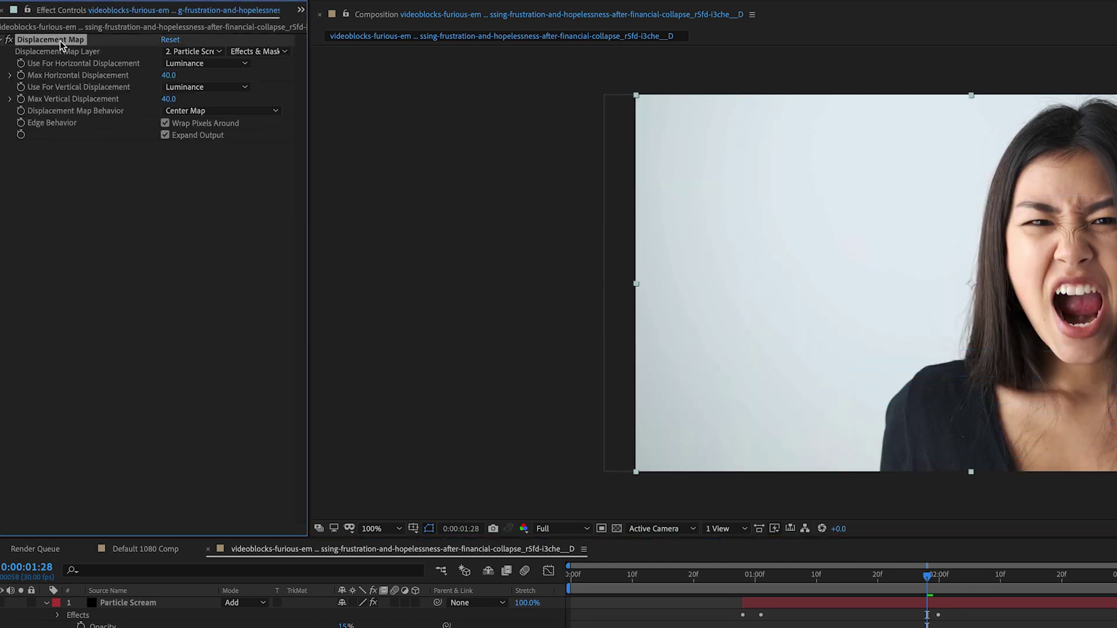
click(132, 627)
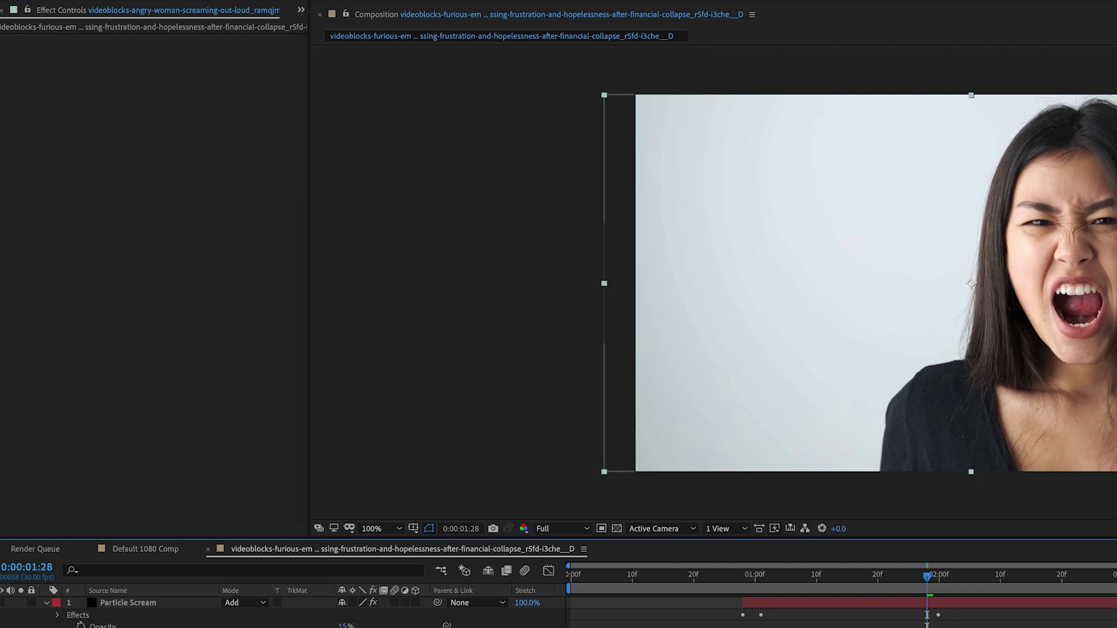
click(133, 627)
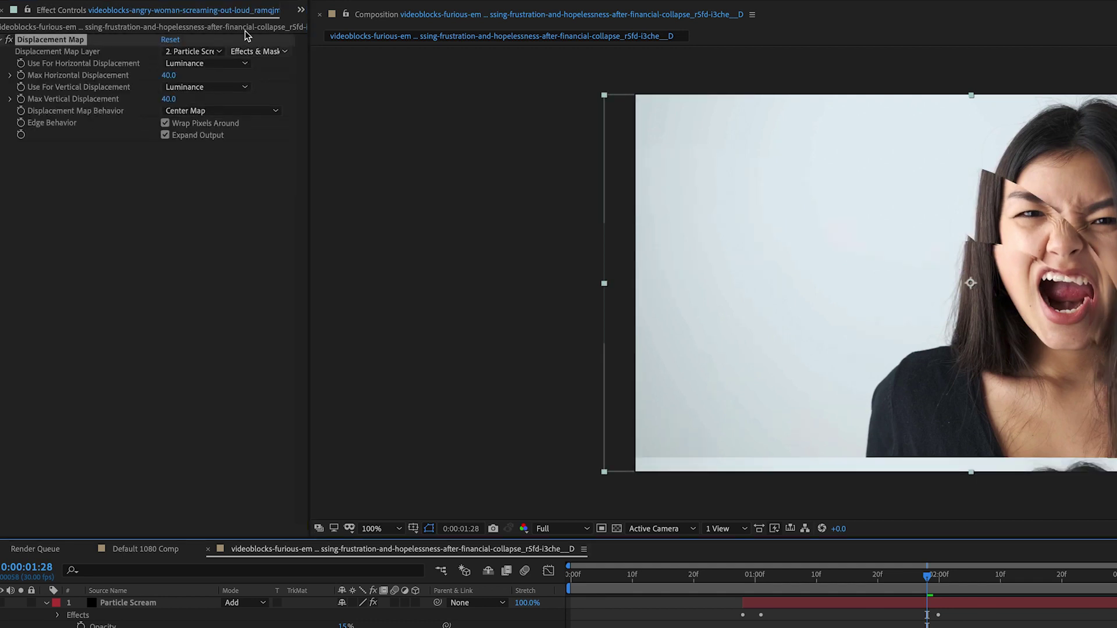
Keep 2. Particle Scream as the displacement map layer and try Stretch Map to Fit before restoring Center Map.
click(197, 51)
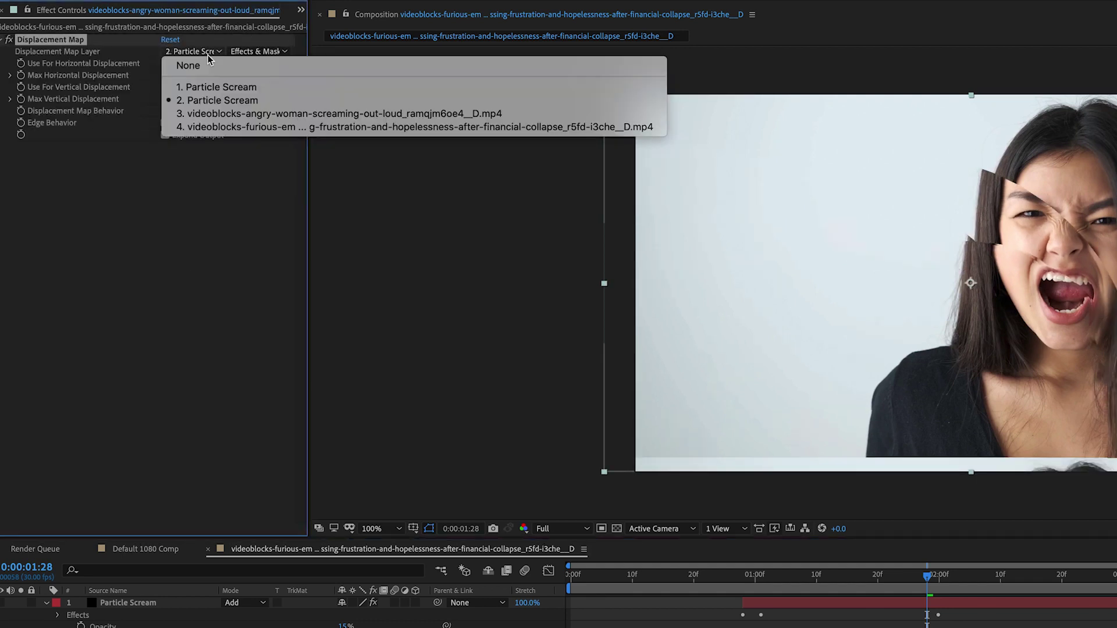
click(233, 100)
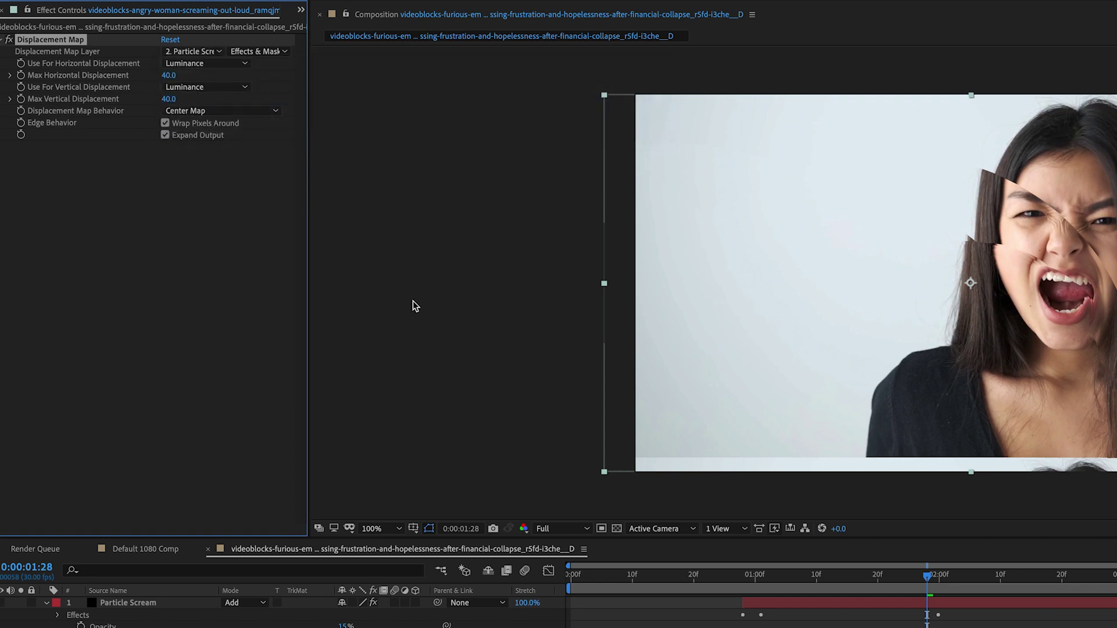
click(166, 124)
click(167, 135)
click(213, 111)
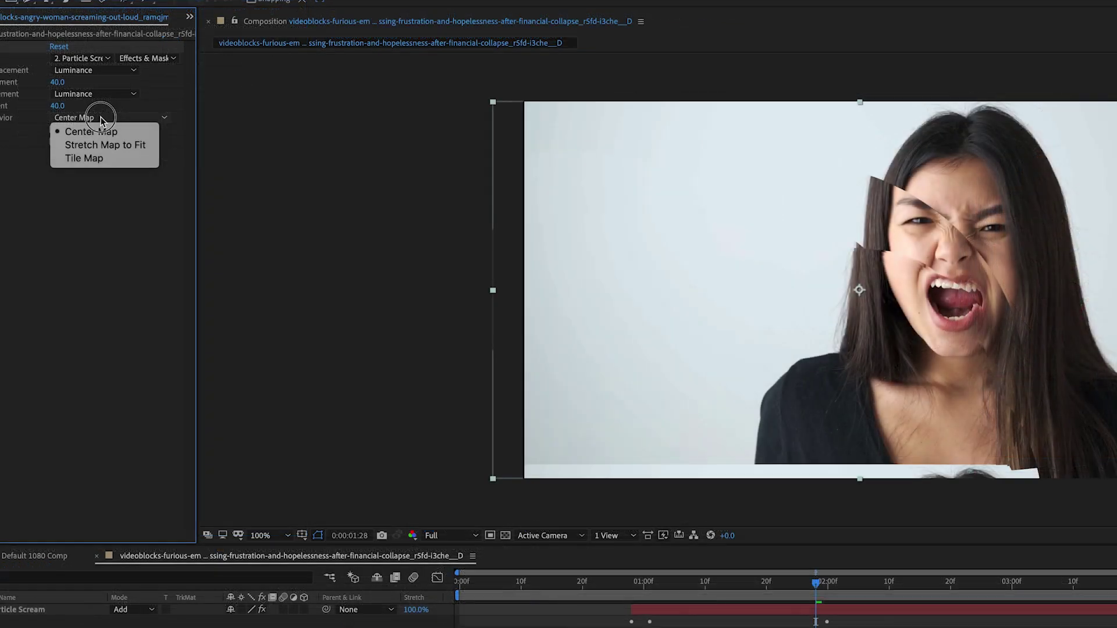
click(116, 145)
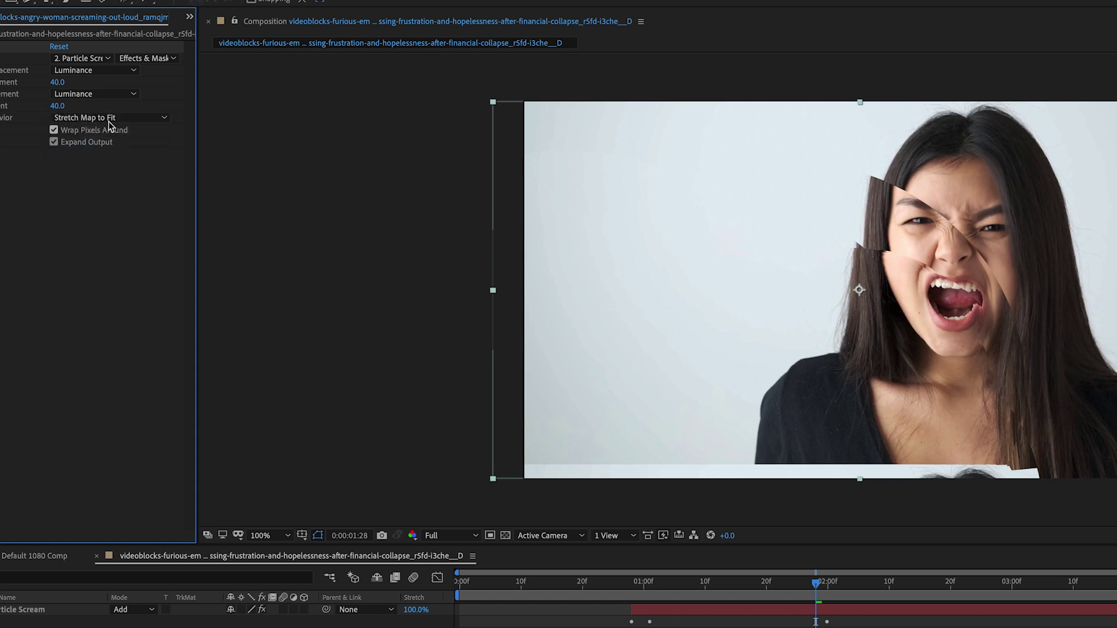
click(107, 118)
click(107, 131)
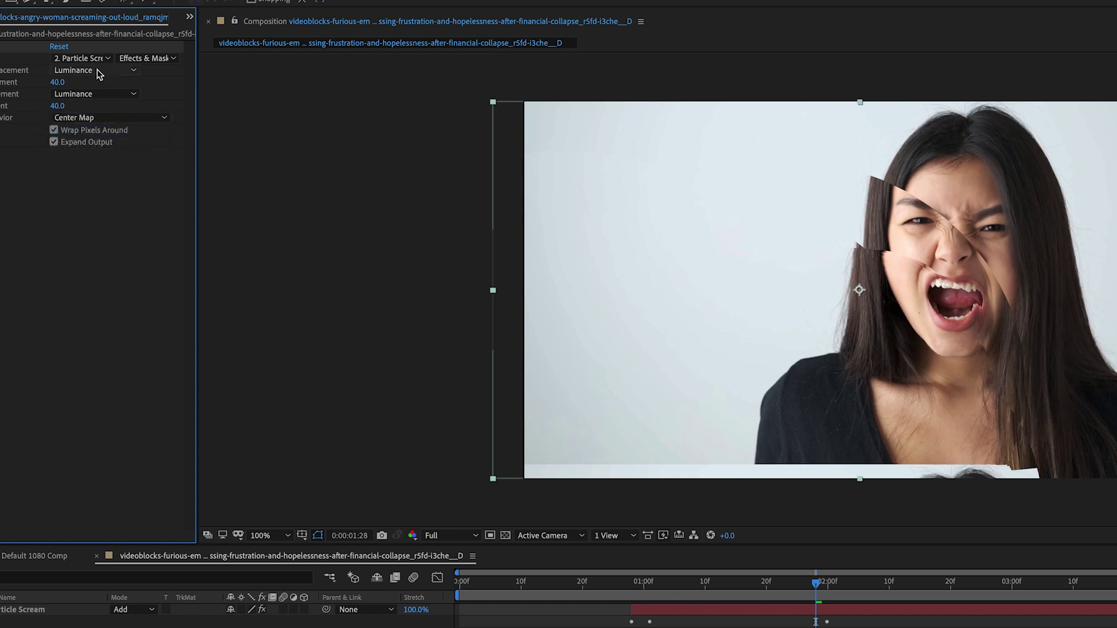
Set the woman footage's maximum horizontal and vertical displacement to 20 and scrub to 0:00:02:09 to check the distortion.
drag(57, 82, 56, 85)
click(57, 85)
click(59, 106)
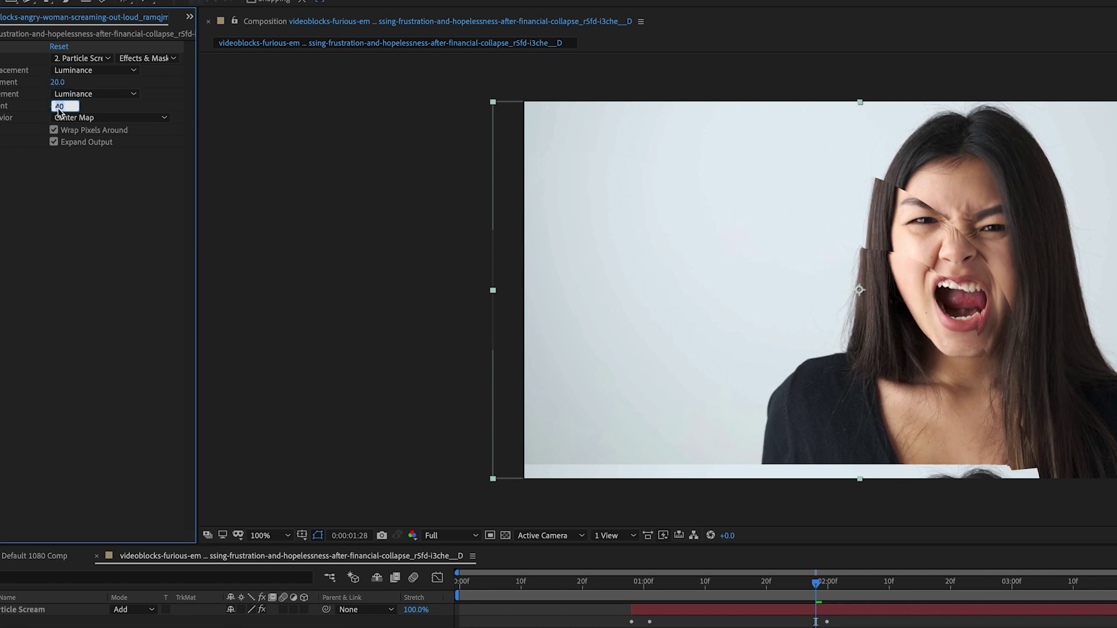
text(20)
key(shift+Tab)
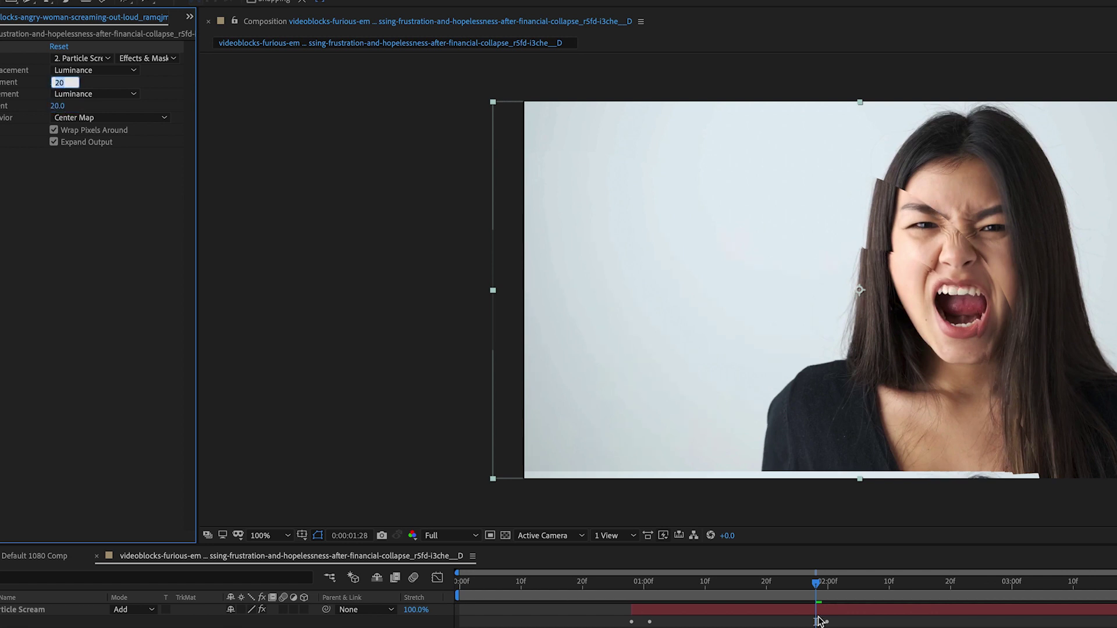
drag(816, 587, 880, 596)
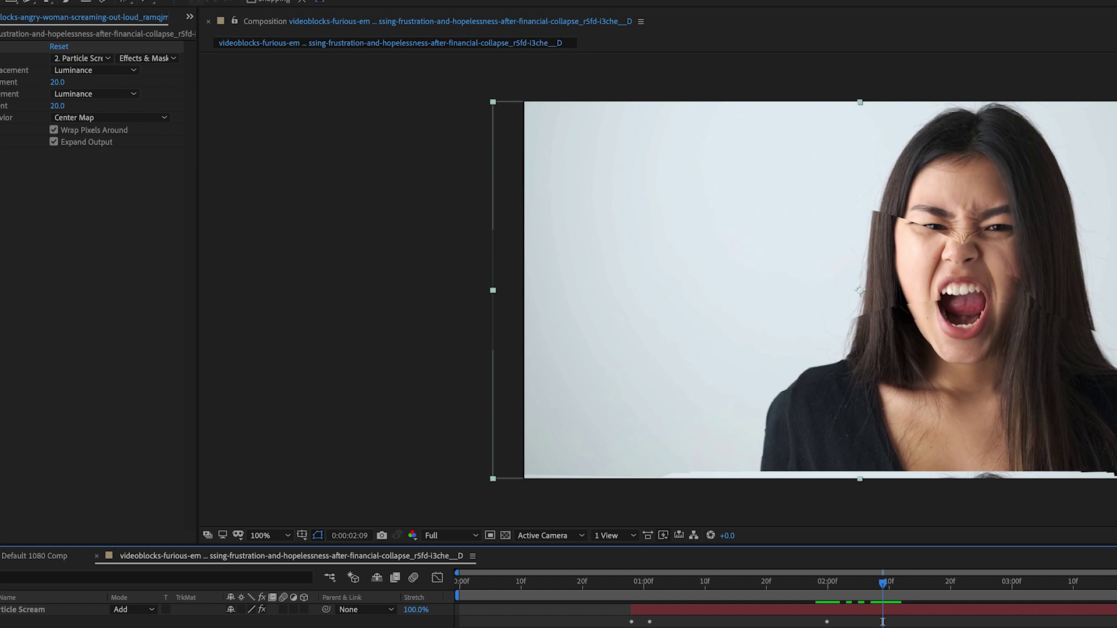
Turn on Directional Blur for the Particle Scream displacement layer and scrub back to 0:00:02:03 to check the softened distortion.
click(22, 609)
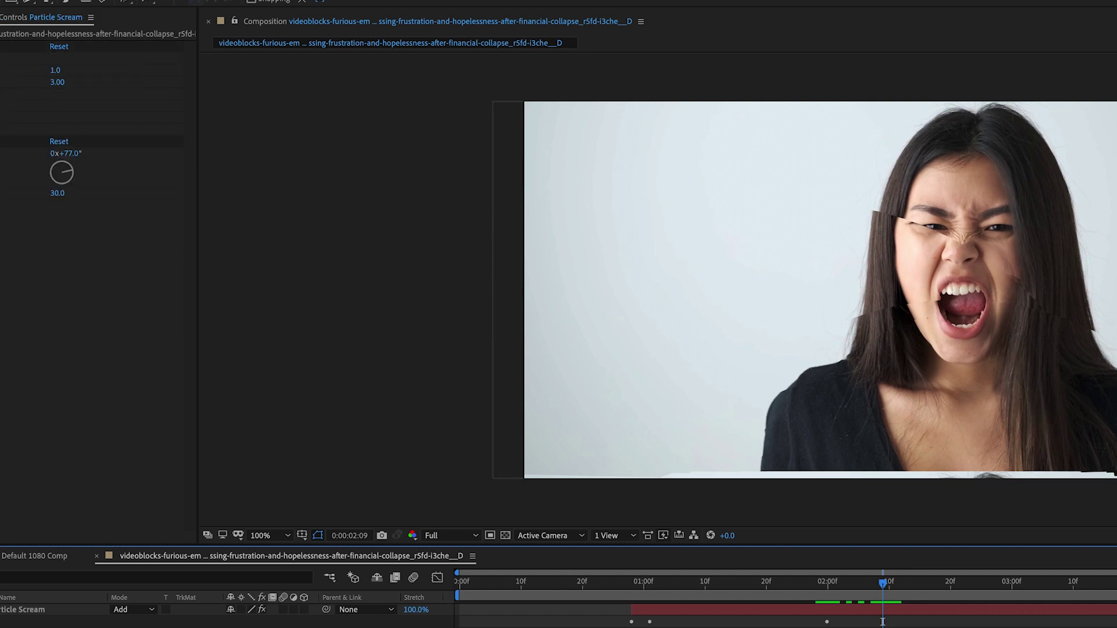
click(3, 141)
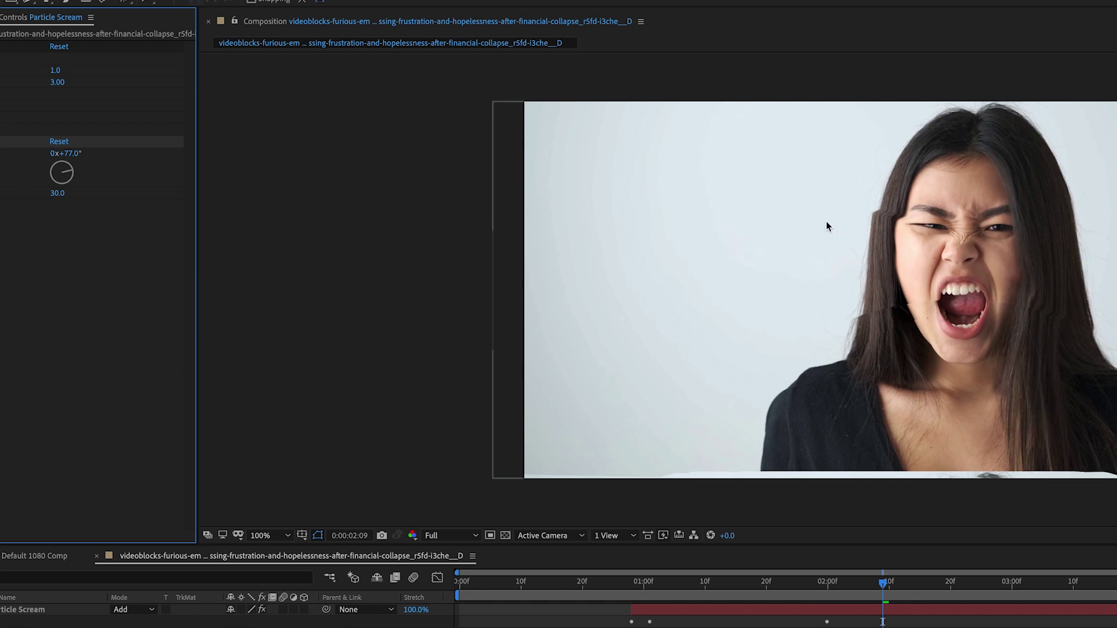
drag(882, 584, 847, 598)
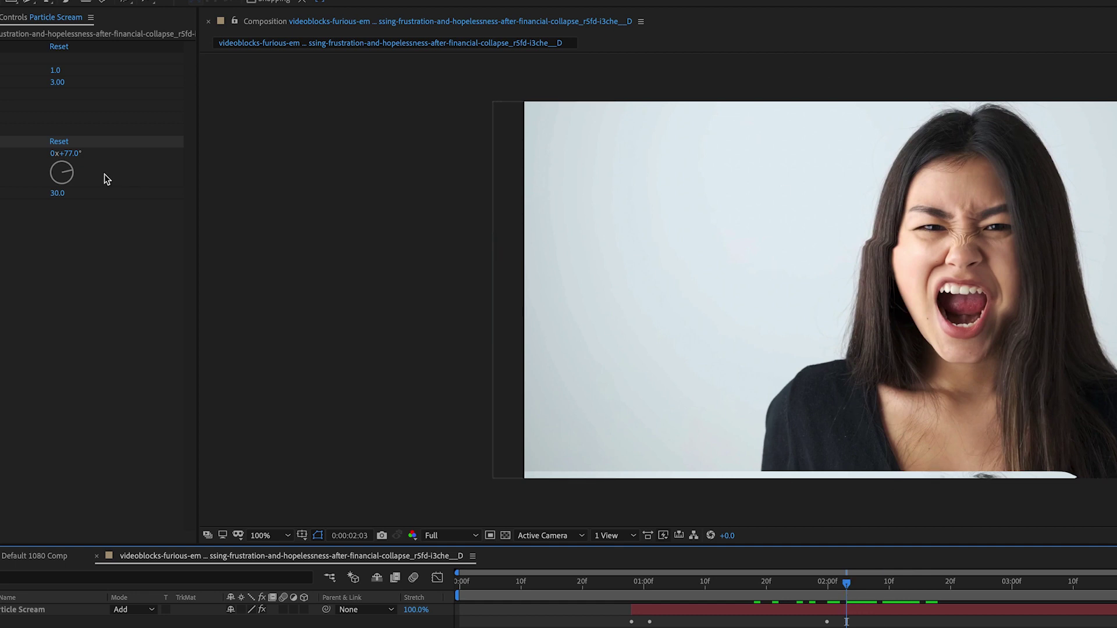
Select CC Particle World on the Particle Scream layer, adjust its camera rotation at 0:00:02:03, and deselect the layer.
click(3, 46)
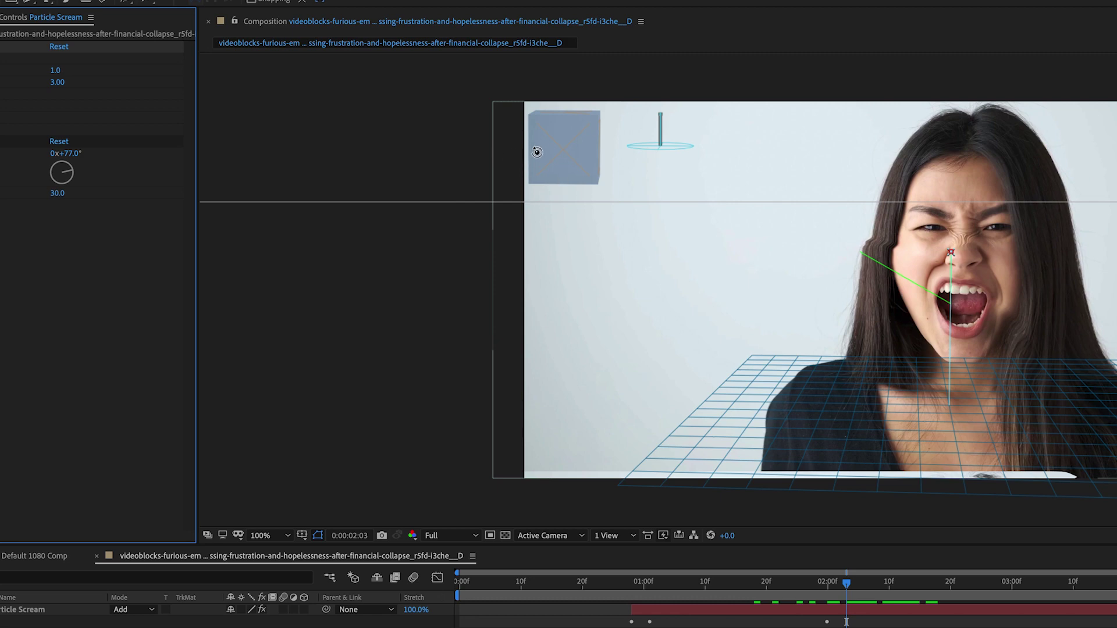
click(569, 153)
mouse_move(569, 153)
mouse_down()
mouse_move(533, 150)
mouse_move(565, 156)
mouse_up()
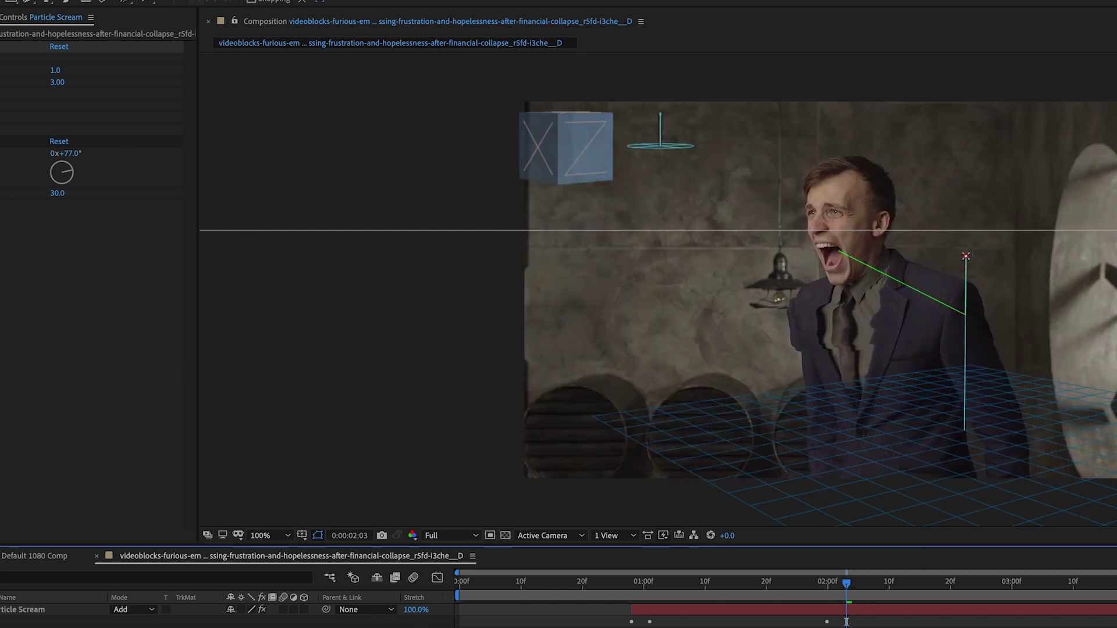
key(F2)
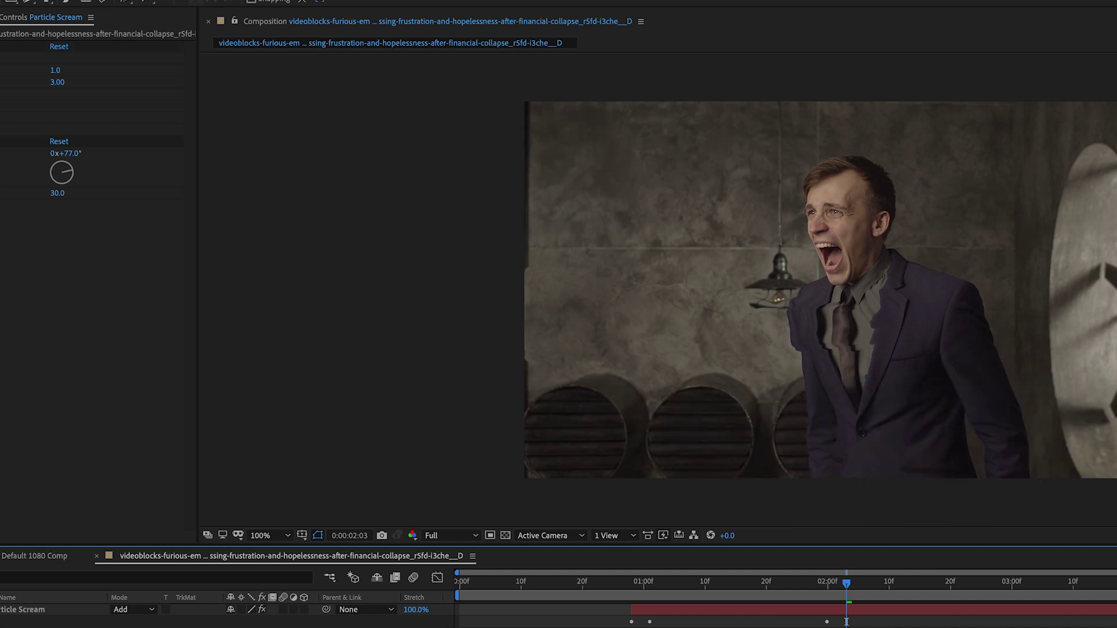
At 0:00:01:14 over the man's footage, rotate the Particle Scream layer's CC Particle World camera to a more frontal angle.
drag(848, 590, 730, 591)
click(3, 624)
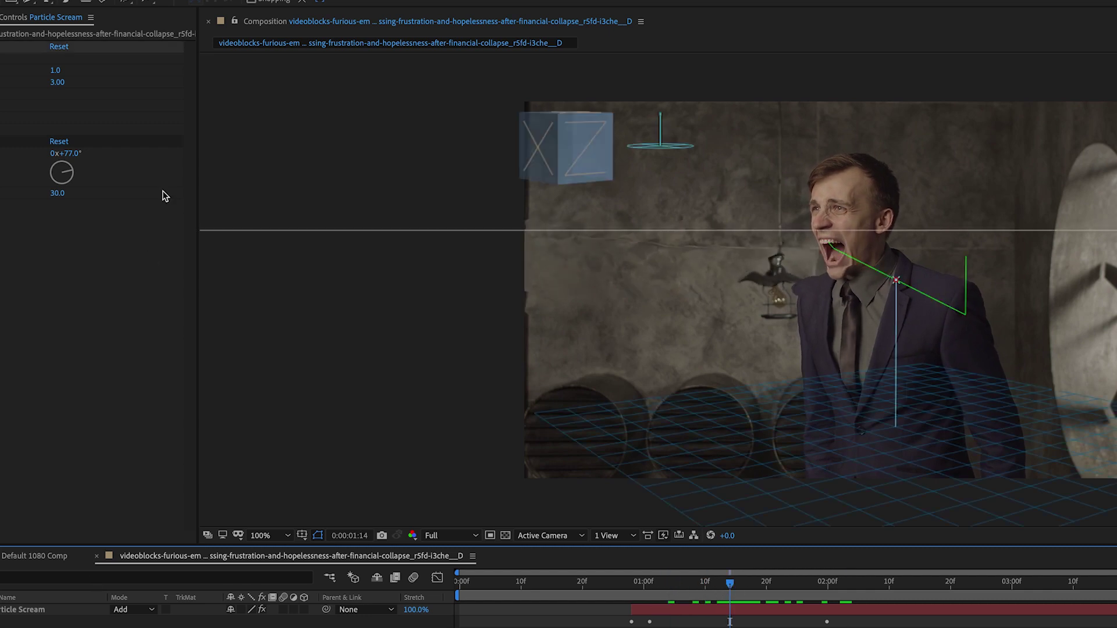
mouse_move(536, 143)
mouse_down()
mouse_move(579, 147)
mouse_move(553, 146)
mouse_up()
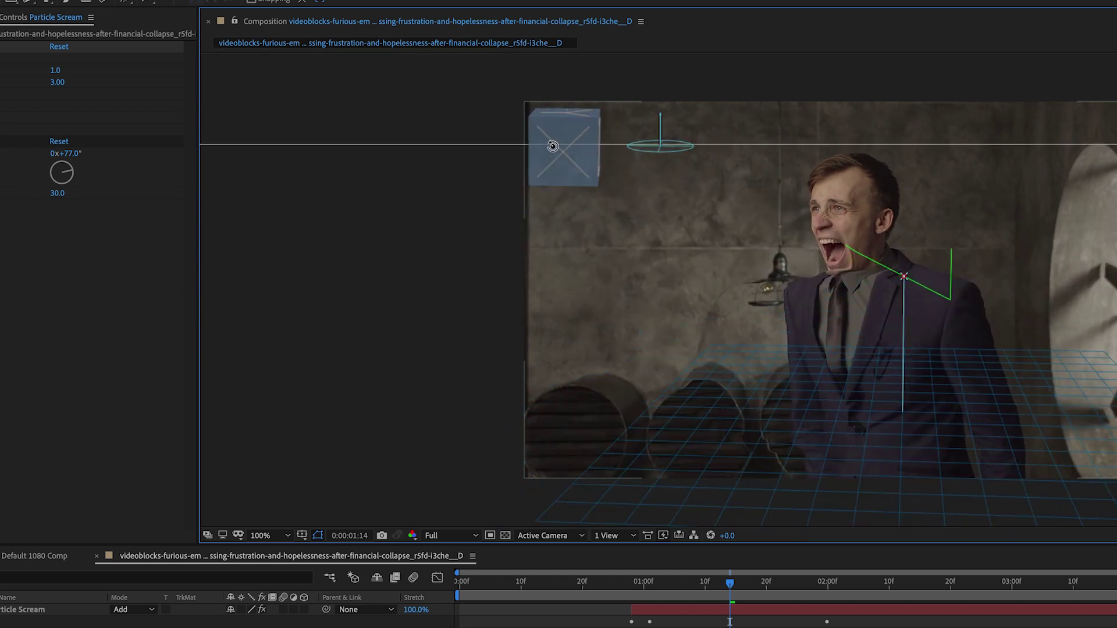